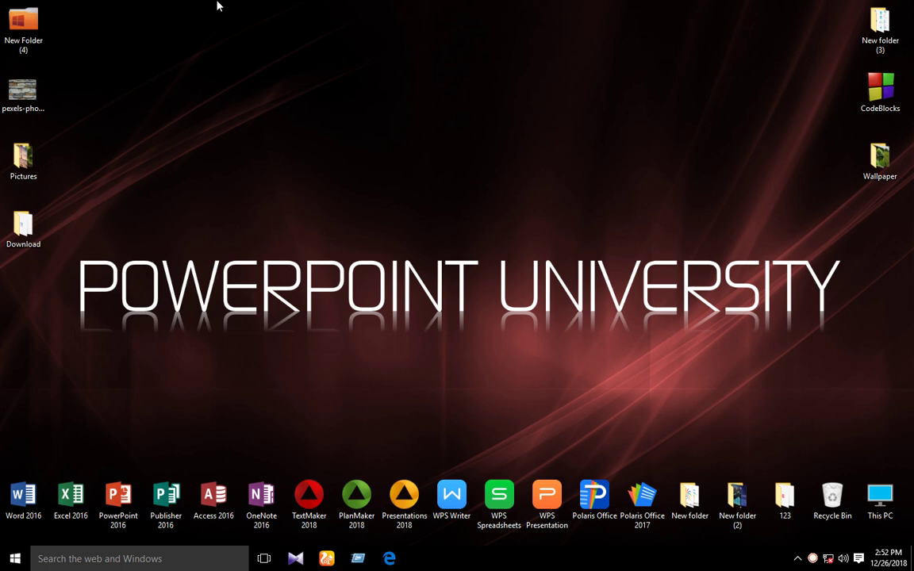
Refresh the desktop and launch PowerPoint 2016 from its desktop icon.
{"action": "right_click", "coordinate": [217, 6]}
{"action": "left_click", "coordinate": [254, 52]}
{"action": "double_click", "coordinate": [119, 498]}
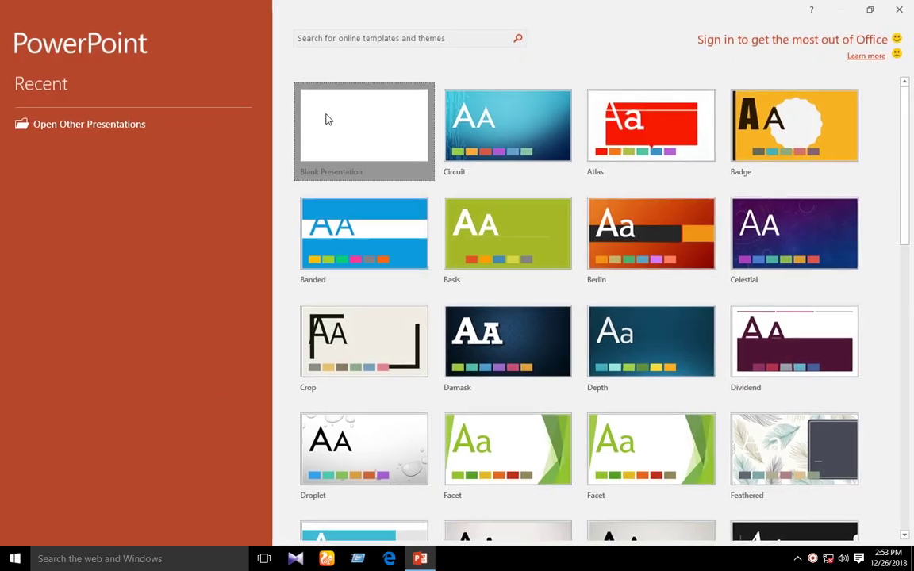
Start a blank presentation, switch the slide to Blank layout, and drag out a large isosceles triangle.
{"action": "left_click", "coordinate": [326, 118]}
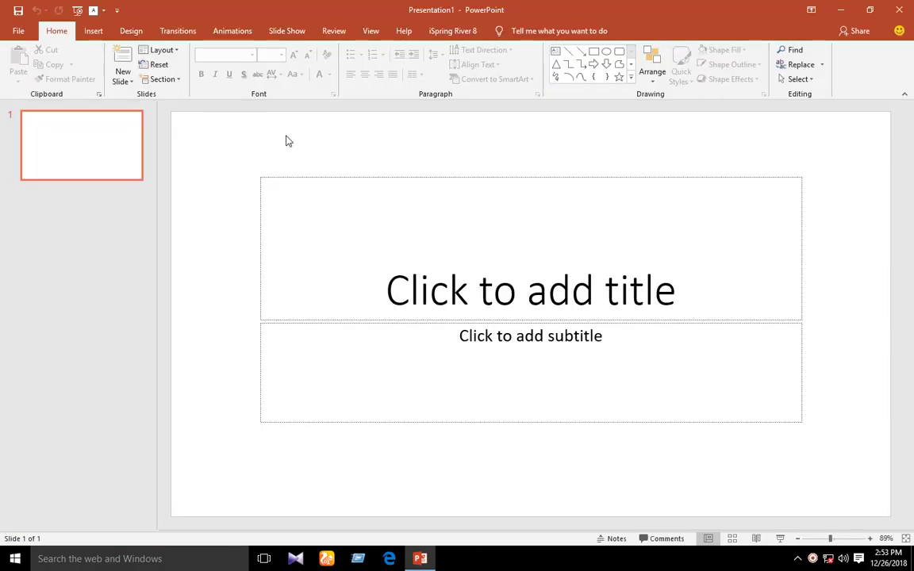
{"action": "right_click", "coordinate": [272, 124]}
{"action": "mouse_move", "coordinate": [305, 165]}
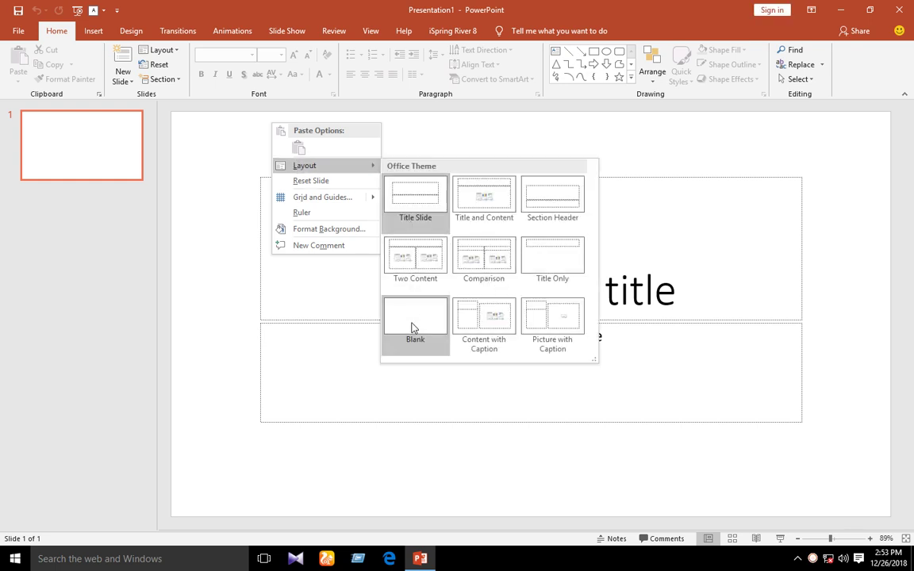
{"action": "left_click", "coordinate": [413, 327]}
{"action": "left_click", "coordinate": [555, 65]}
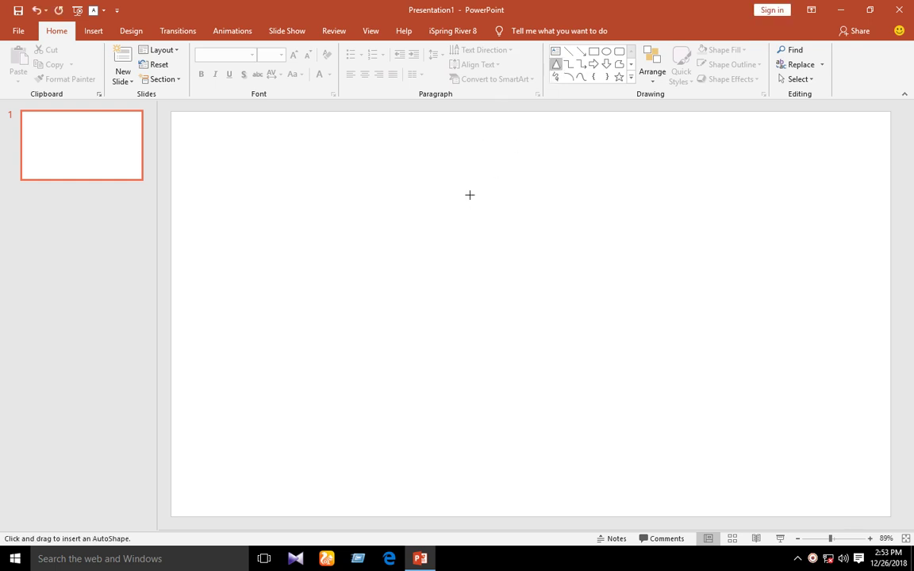
{"action": "mouse_move", "coordinate": [348, 207]}
{"action": "left_mouse_down"}
{"action": "mouse_move", "coordinate": [560, 381]}
{"action": "mouse_move", "coordinate": [567, 370]}
{"action": "left_mouse_up"}
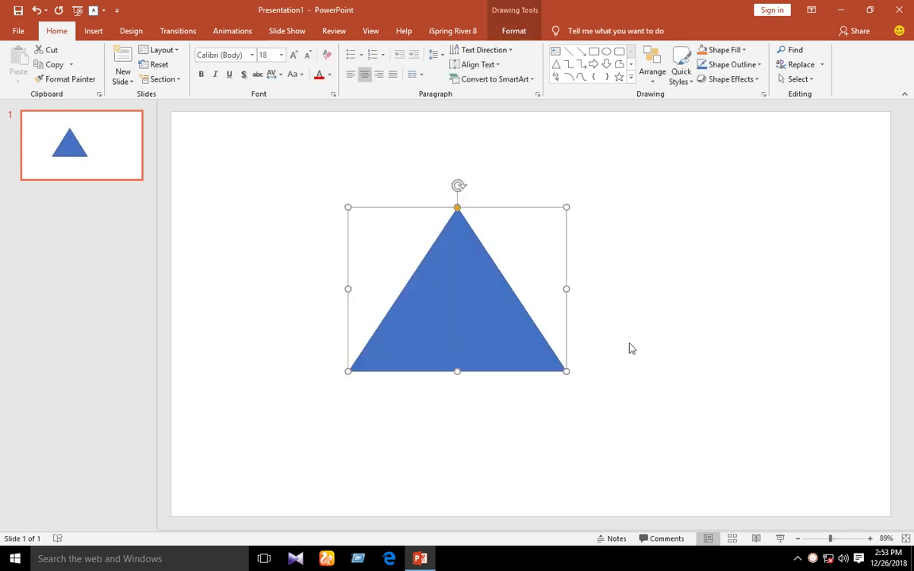
Draw a small oval beside the triangle's top corner.
{"action": "left_click", "coordinate": [606, 51]}
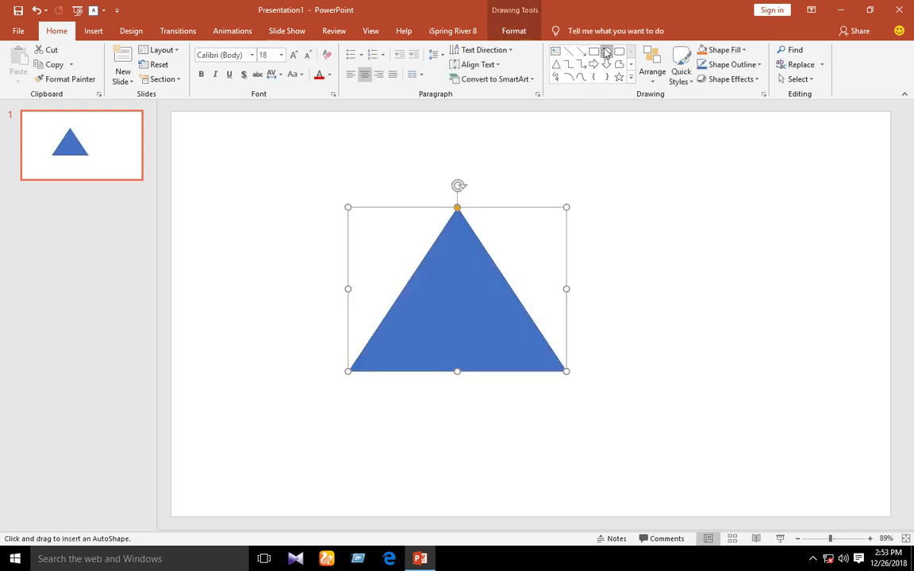
{"action": "mouse_move", "coordinate": [531, 154]}
{"action": "left_mouse_down"}
{"action": "mouse_move", "coordinate": [572, 193]}
{"action": "mouse_move", "coordinate": [563, 185]}
{"action": "mouse_move", "coordinate": [507, 228]}
{"action": "mouse_move", "coordinate": [516, 240]}
{"action": "left_mouse_up"}
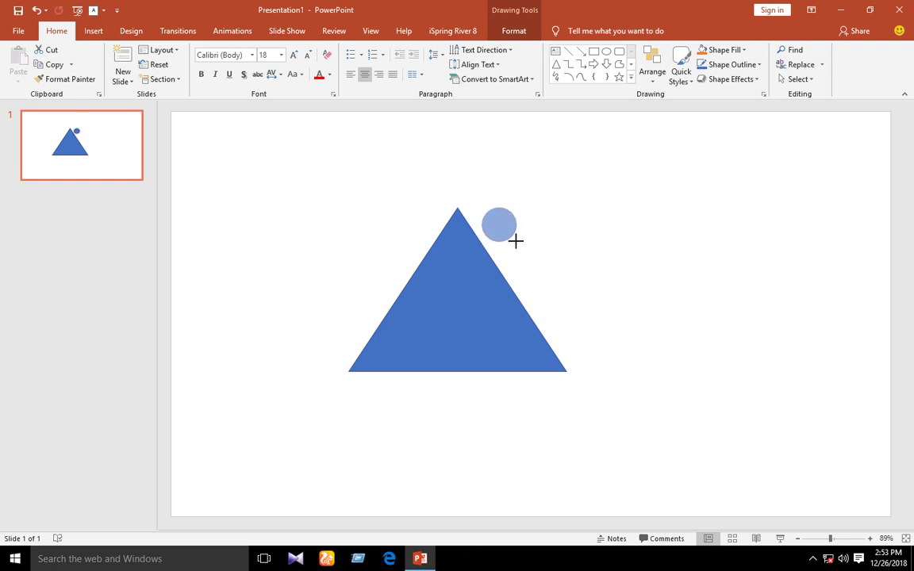
{"action": "left_click_drag", "start_coordinate": [516, 240], "coordinate": [517, 242]}
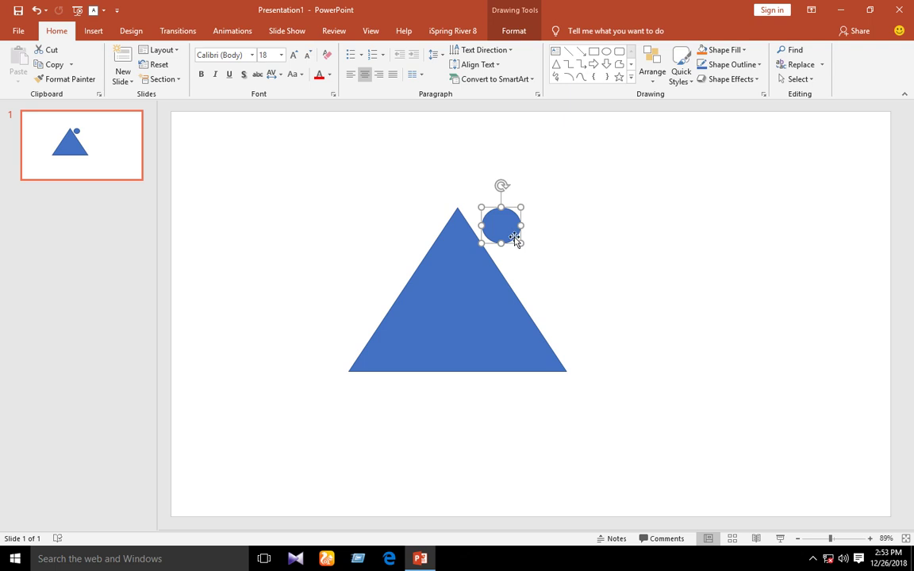
Set the circle's size to 0.5" high by 0.5" wide in Format Shape.
{"action": "right_click", "coordinate": [516, 241]}
{"action": "left_click", "coordinate": [561, 473]}
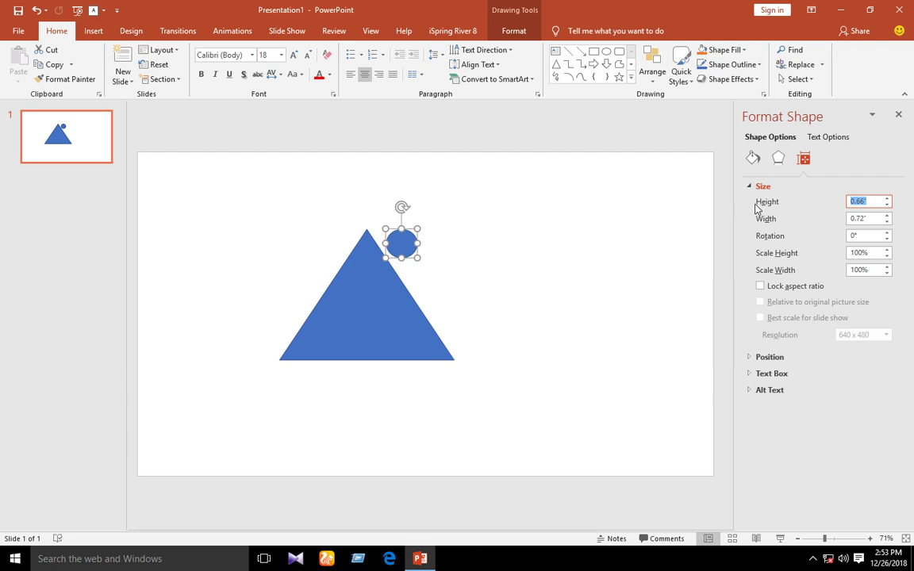
{"action": "type", "text": ".5"}
{"action": "key", "text": "Tab"}
{"action": "key", "text": "BackSpace"}
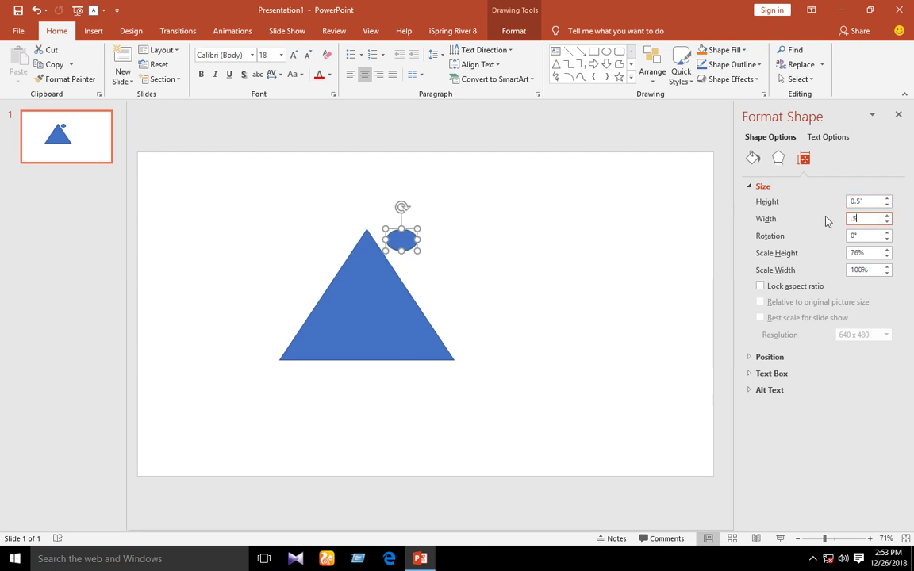
{"action": "key", "text": "Return"}
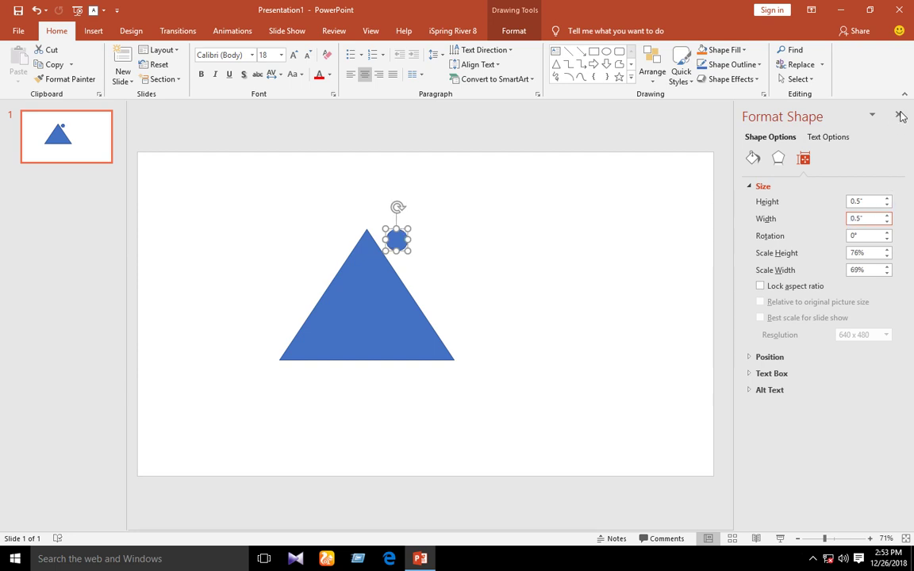
{"action": "left_click", "coordinate": [899, 117]}
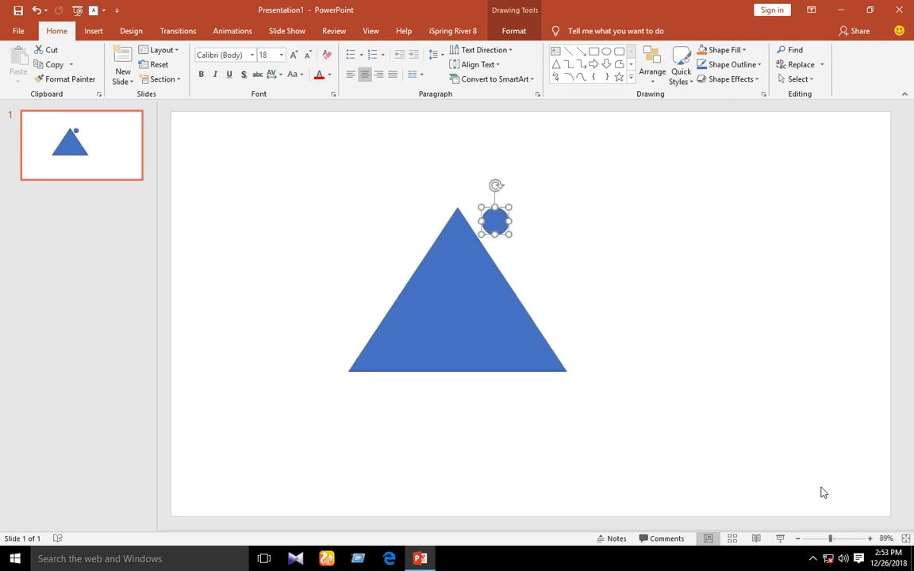
Zoom in and fit the circle snugly into the triangle's apex.
{"action": "left_click", "coordinate": [870, 539]}
{"action": "left_click", "coordinate": [870, 539]}
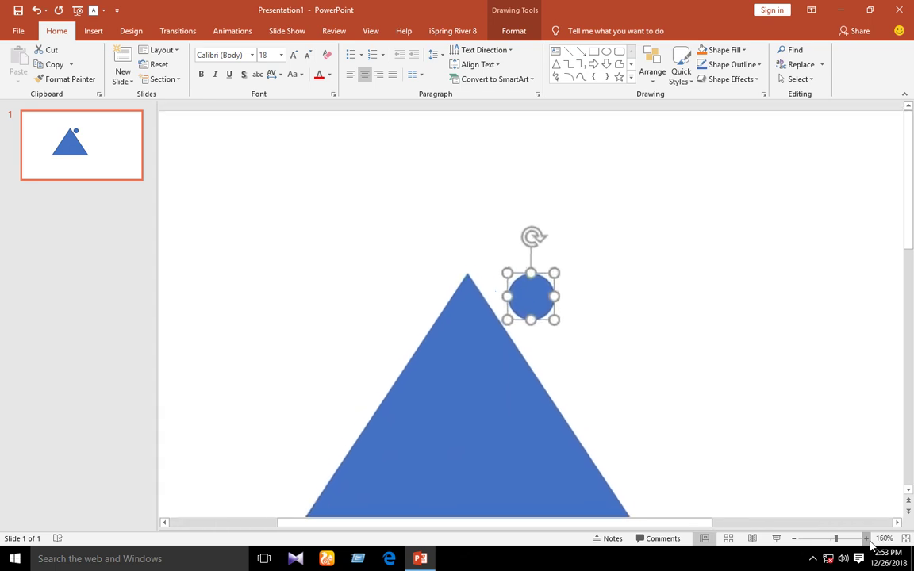
{"action": "left_click", "coordinate": [869, 539]}
{"action": "left_click", "coordinate": [867, 539]}
{"action": "left_click_drag", "start_coordinate": [519, 310], "coordinate": [415, 341]}
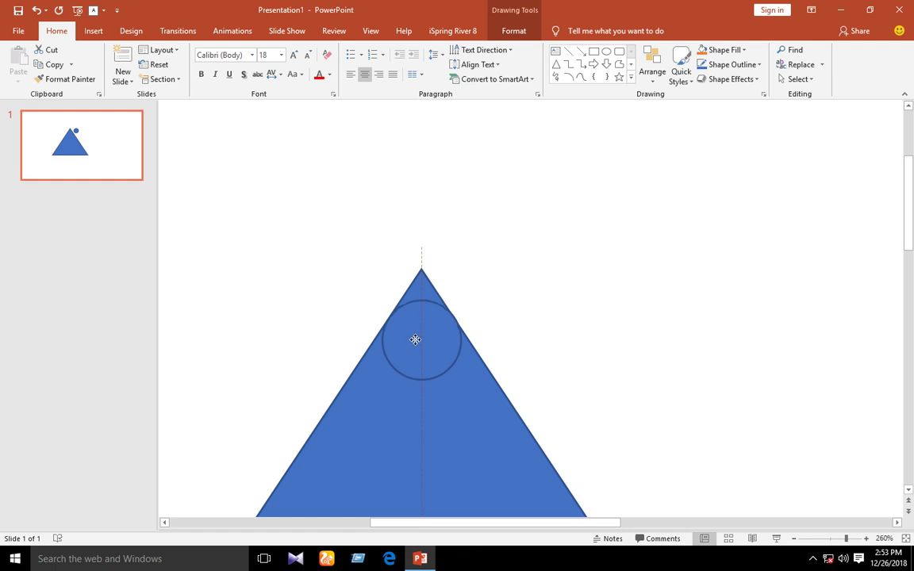
{"action": "left_click_drag", "start_coordinate": [416, 340], "coordinate": [414, 341]}
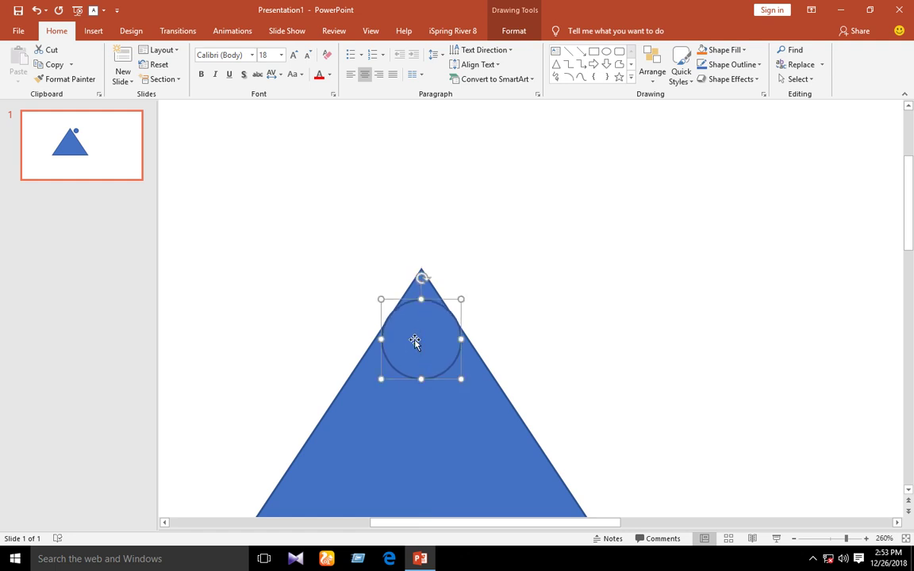
Place a copy of the circle into the triangle's lower-right corner.
{"action": "scroll", "coordinate": [435, 346], "scroll_direction": "down", "scroll_amount": 1}
{"action": "scroll", "coordinate": [436, 319], "scroll_direction": "down", "scroll_amount": 1}
{"action": "scroll", "coordinate": [437, 320], "scroll_direction": "down", "scroll_amount": 2}
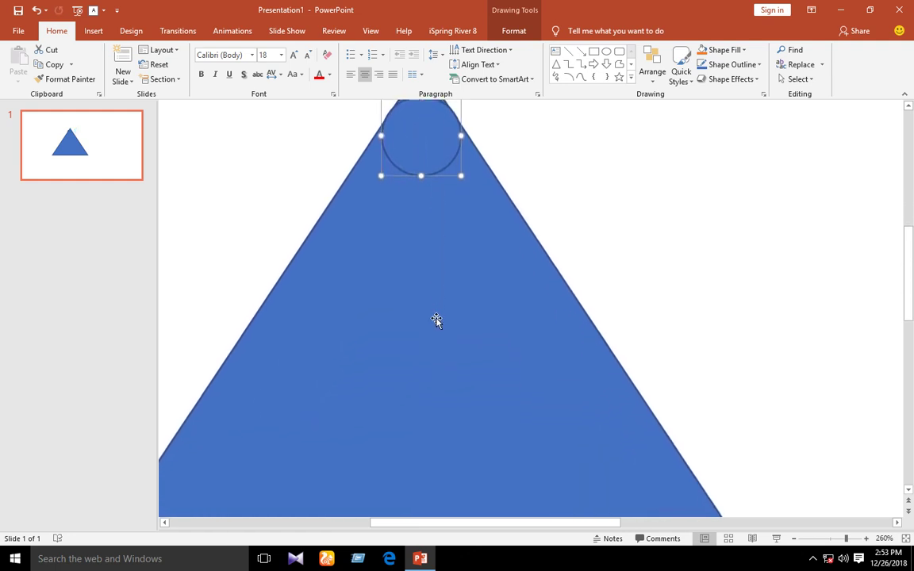
{"action": "scroll", "coordinate": [439, 241], "scroll_direction": "down", "scroll_amount": 2}
{"action": "scroll", "coordinate": [417, 111], "scroll_direction": "up", "scroll_amount": 1}
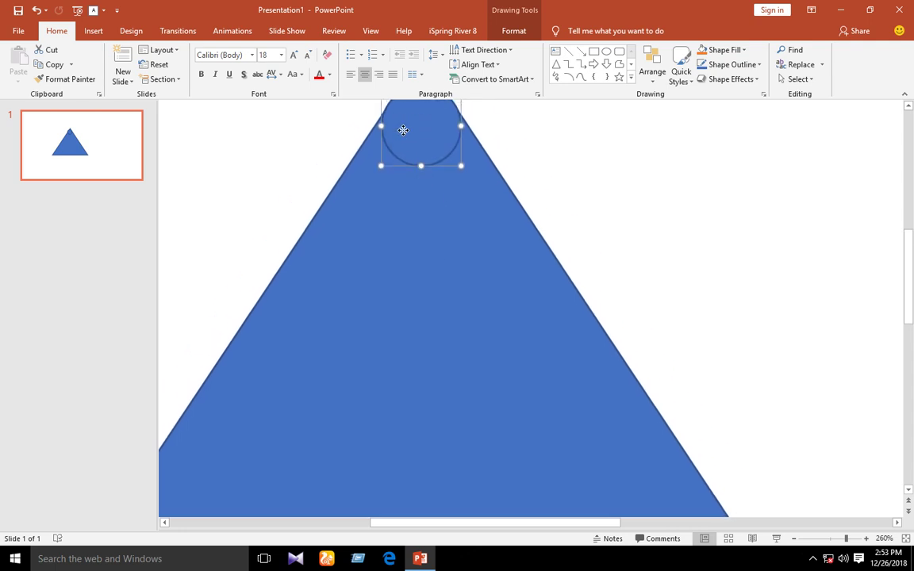
{"action": "left_click_drag", "start_coordinate": [403, 130], "coordinate": [688, 278]}
{"action": "scroll", "coordinate": [665, 315], "scroll_direction": "down", "scroll_amount": 1}
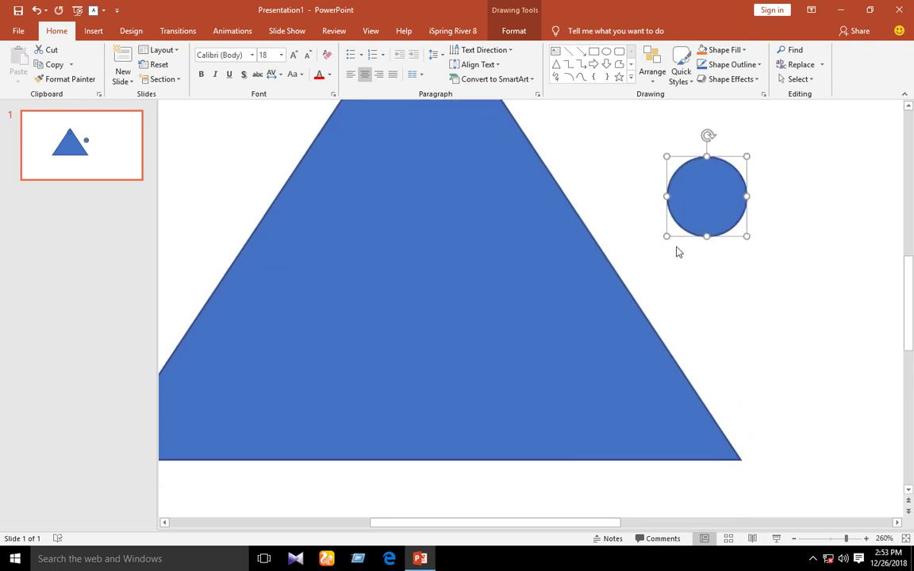
{"action": "left_click_drag", "start_coordinate": [665, 236], "coordinate": [649, 426]}
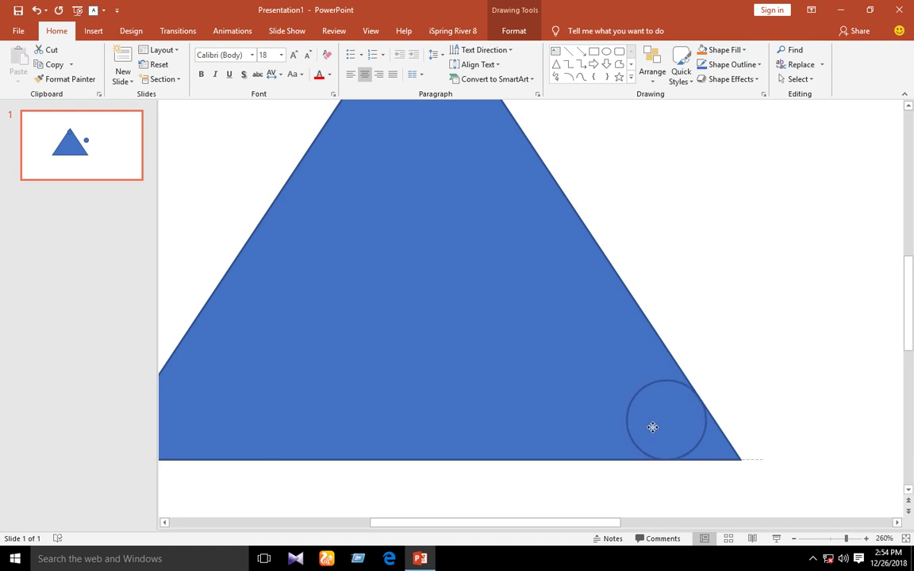
{"action": "left_click_drag", "start_coordinate": [650, 427], "coordinate": [649, 428]}
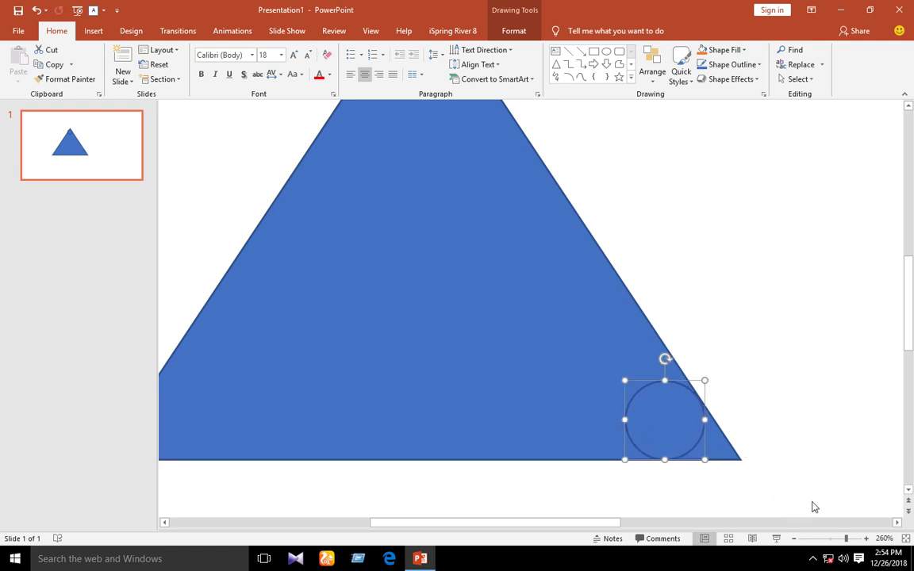
Place another circle copy snugly into the triangle's lower-left corner.
{"action": "left_click", "coordinate": [868, 538]}
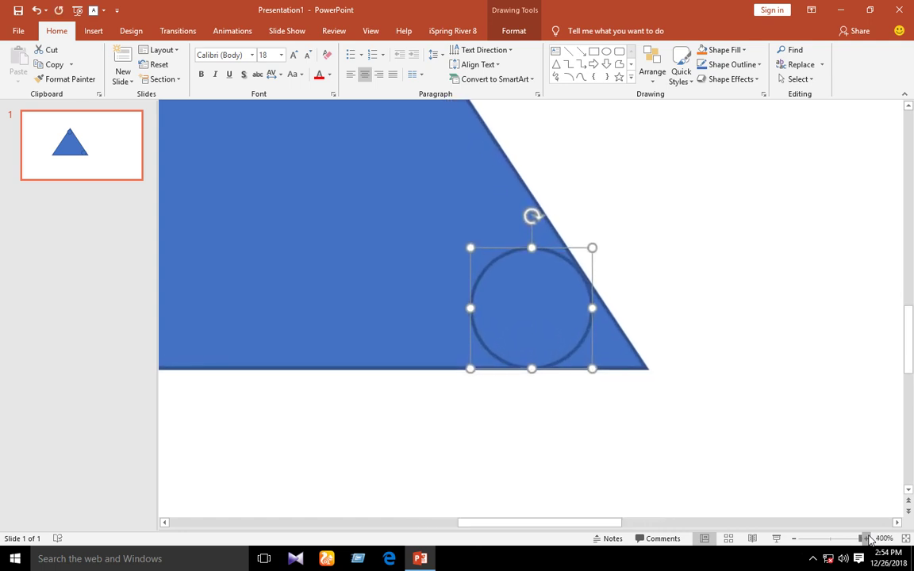
{"action": "left_click_drag", "start_coordinate": [519, 301], "coordinate": [259, 311]}
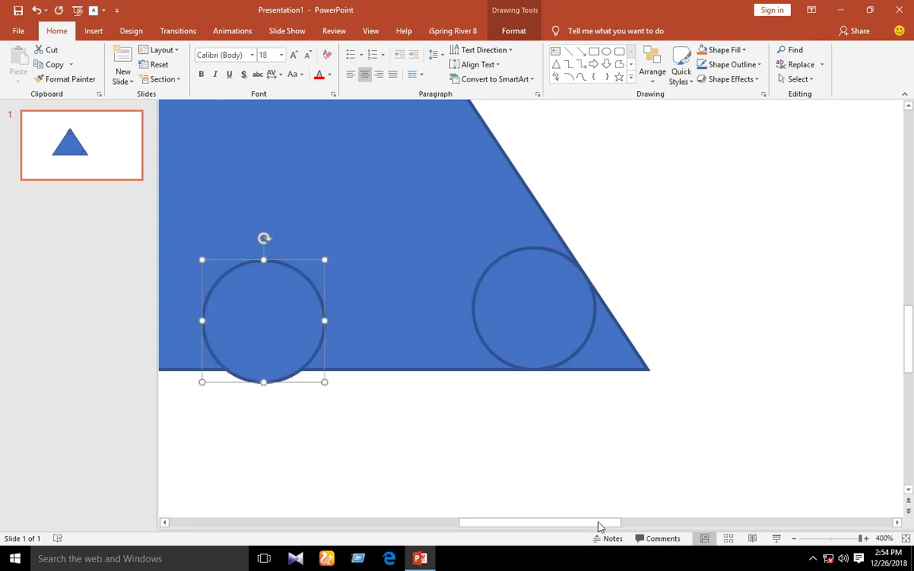
{"action": "mouse_move", "coordinate": [539, 526]}
{"action": "left_mouse_down"}
{"action": "mouse_move", "coordinate": [399, 522]}
{"action": "mouse_move", "coordinate": [453, 522]}
{"action": "left_mouse_up"}
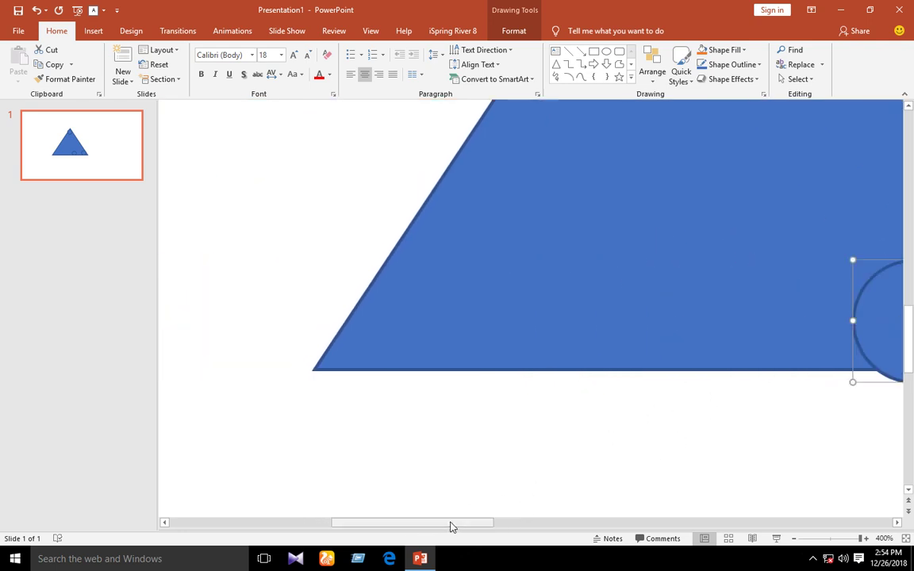
{"action": "left_click_drag", "start_coordinate": [797, 307], "coordinate": [348, 309]}
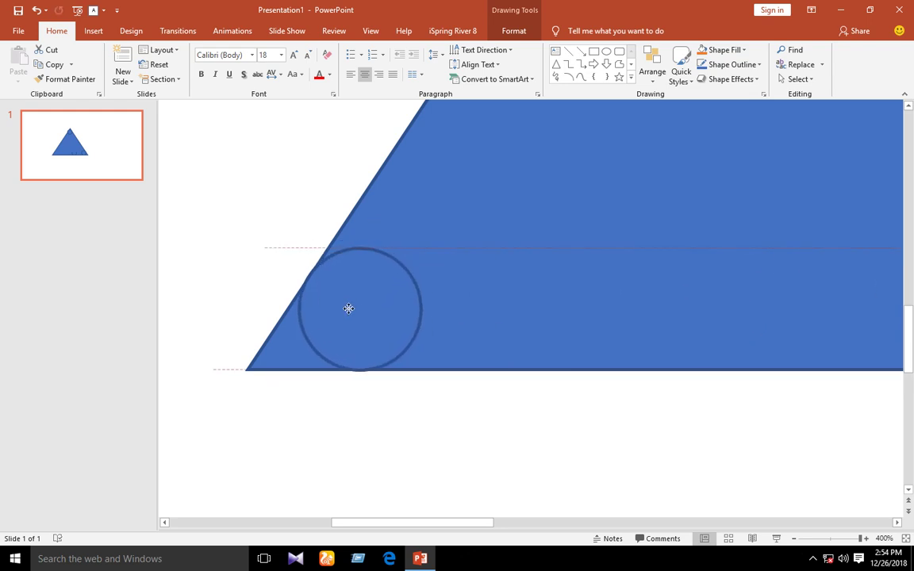
{"action": "left_click_drag", "start_coordinate": [348, 309], "coordinate": [349, 307]}
{"action": "left_click_drag", "start_coordinate": [349, 307], "coordinate": [351, 308]}
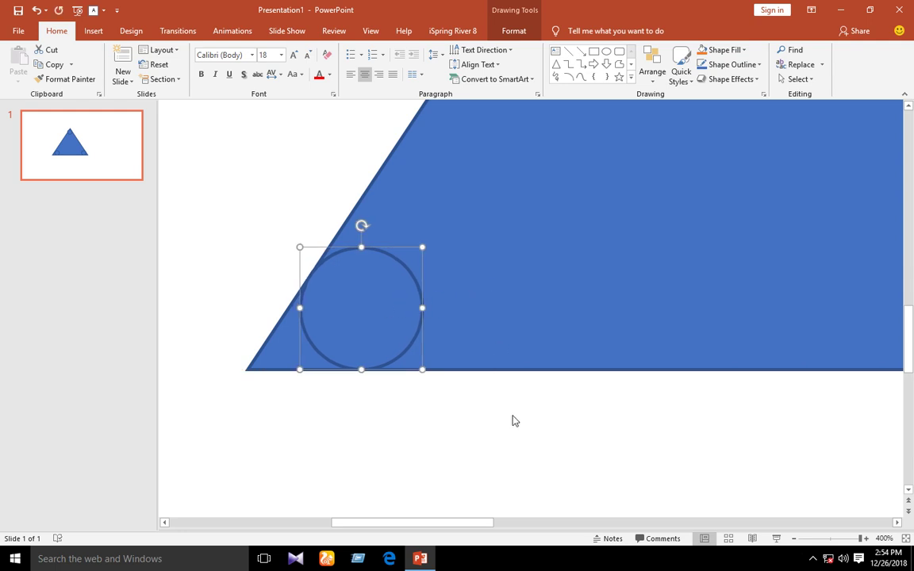
Select the triangle and its three circles and apply Merge Shapes > Fragment.
{"action": "left_click", "coordinate": [512, 423]}
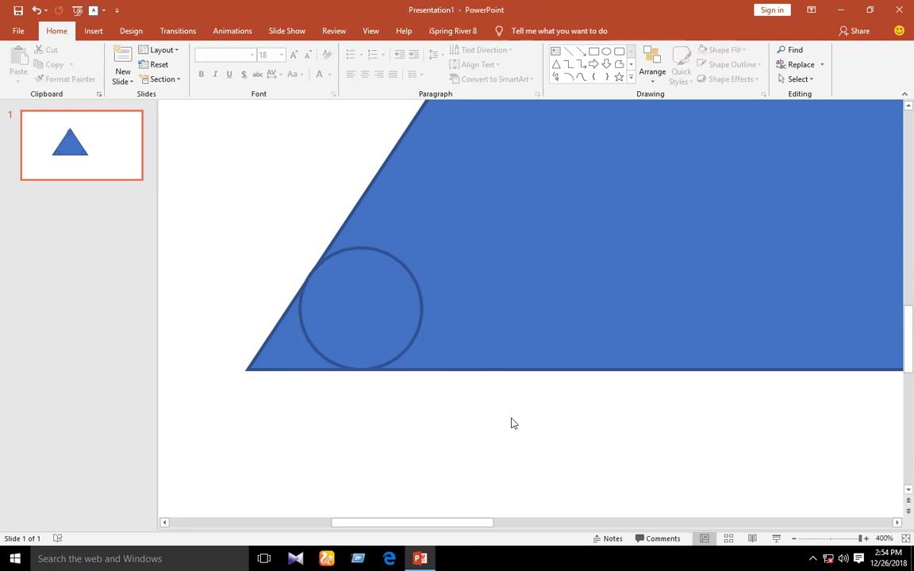
{"action": "left_click", "coordinate": [904, 540]}
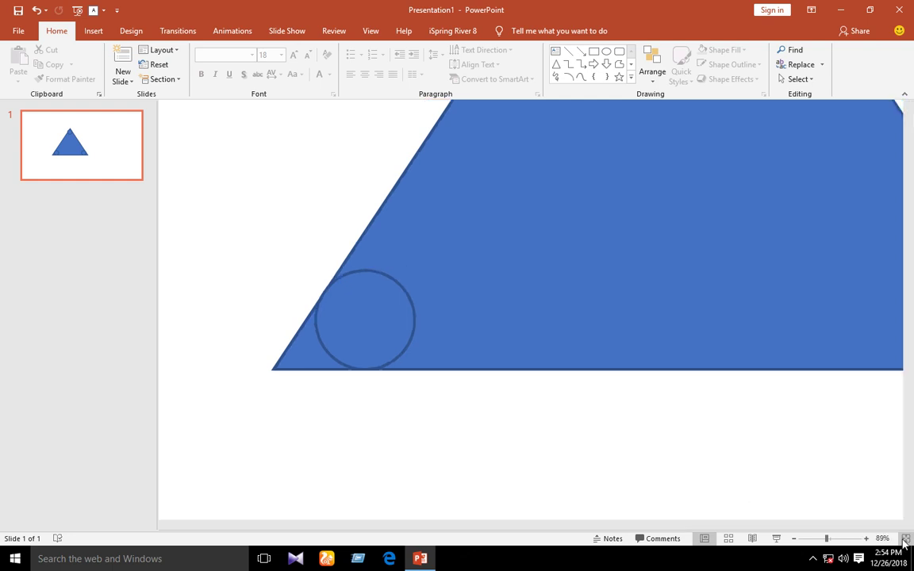
{"action": "left_click_drag", "start_coordinate": [670, 466], "coordinate": [222, 202]}
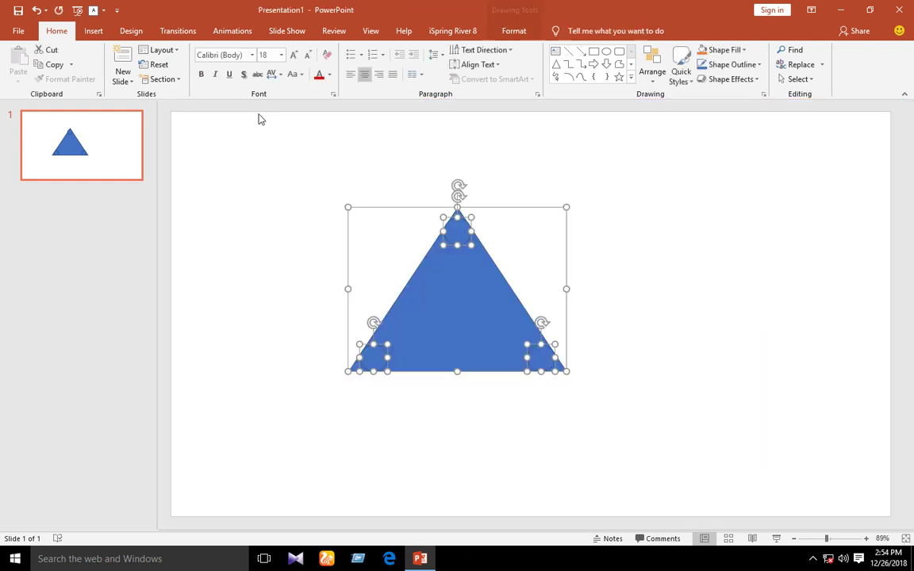
{"action": "left_click", "coordinate": [513, 30]}
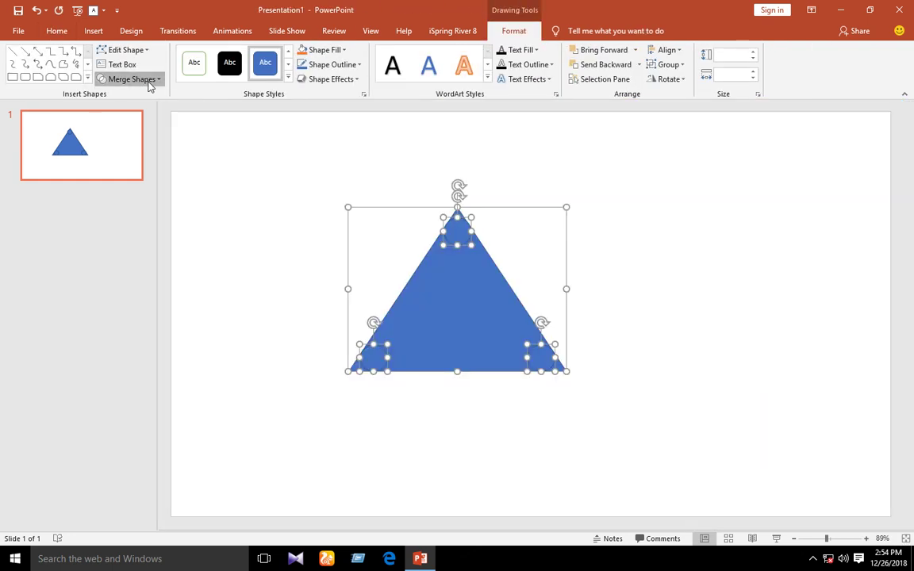
{"action": "left_click", "coordinate": [146, 80]}
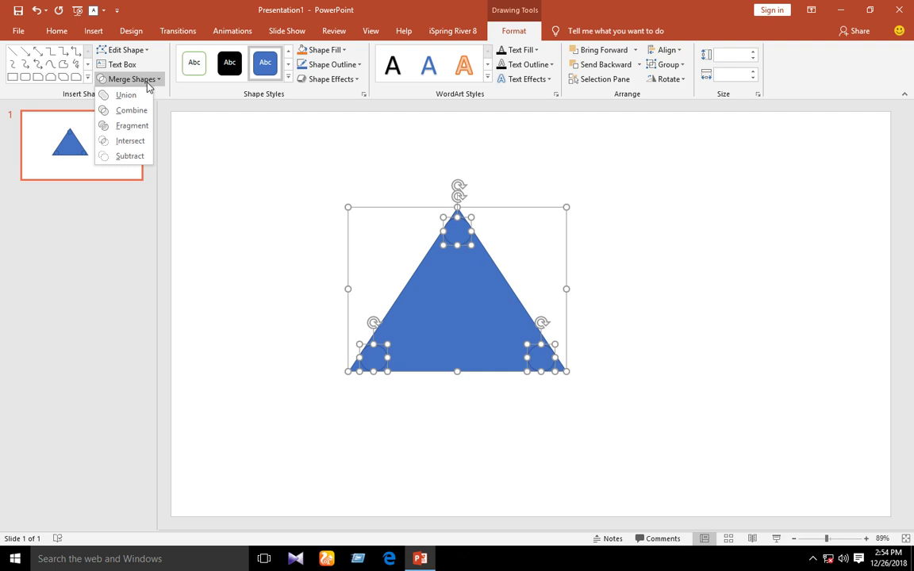
{"action": "left_click", "coordinate": [131, 125]}
Delete the bottom-left, top and bottom-right corner tip fragments.
{"action": "left_click", "coordinate": [251, 184]}
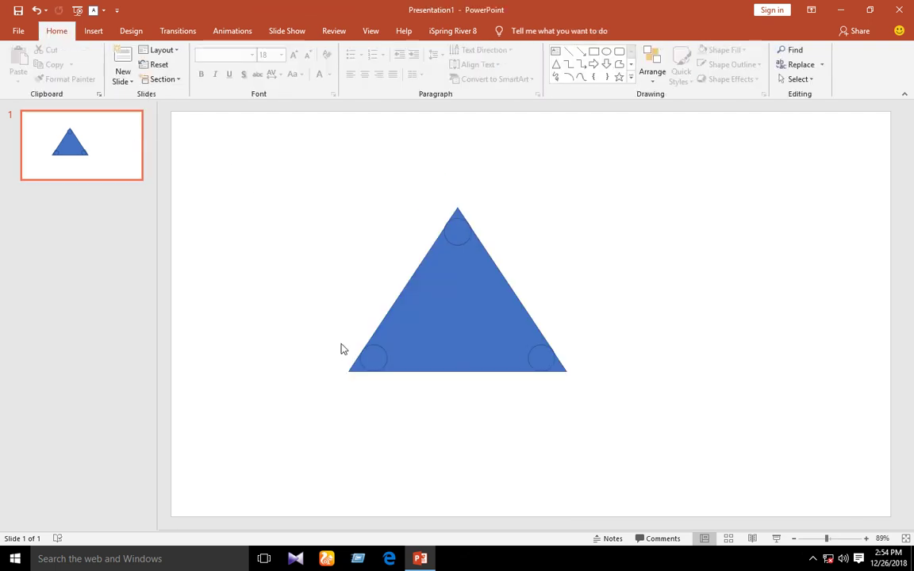
{"action": "left_click", "coordinate": [354, 370]}
{"action": "key", "text": "Delete"}
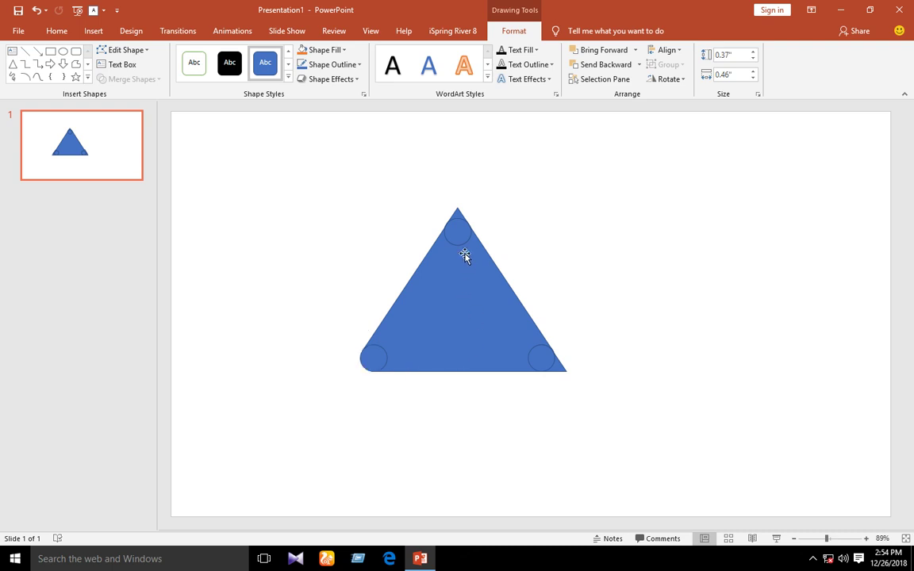
{"action": "left_click", "coordinate": [457, 215]}
{"action": "key", "text": "Delete"}
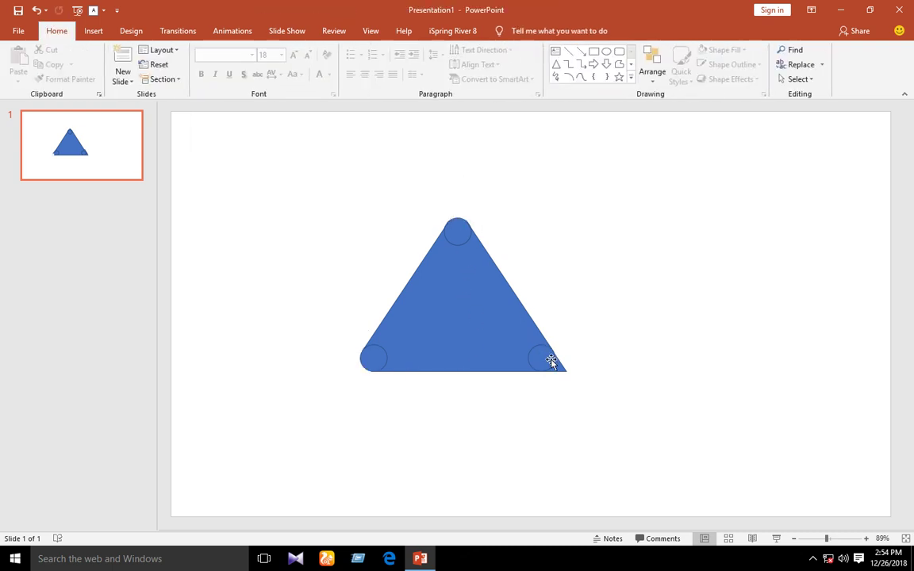
{"action": "left_click", "coordinate": [559, 363]}
{"action": "key", "text": "Delete"}
Zoom in and click through the corner pieces to inspect the rounded corners.
{"action": "left_click_drag", "start_coordinate": [609, 433], "coordinate": [467, 341]}
{"action": "left_click", "coordinate": [765, 473]}
{"action": "left_click", "coordinate": [866, 538]}
{"action": "left_click", "coordinate": [866, 538]}
{"action": "left_click", "coordinate": [867, 539]}
{"action": "left_click", "coordinate": [866, 539]}
{"action": "left_click", "coordinate": [866, 538]}
{"action": "left_click", "coordinate": [866, 539]}
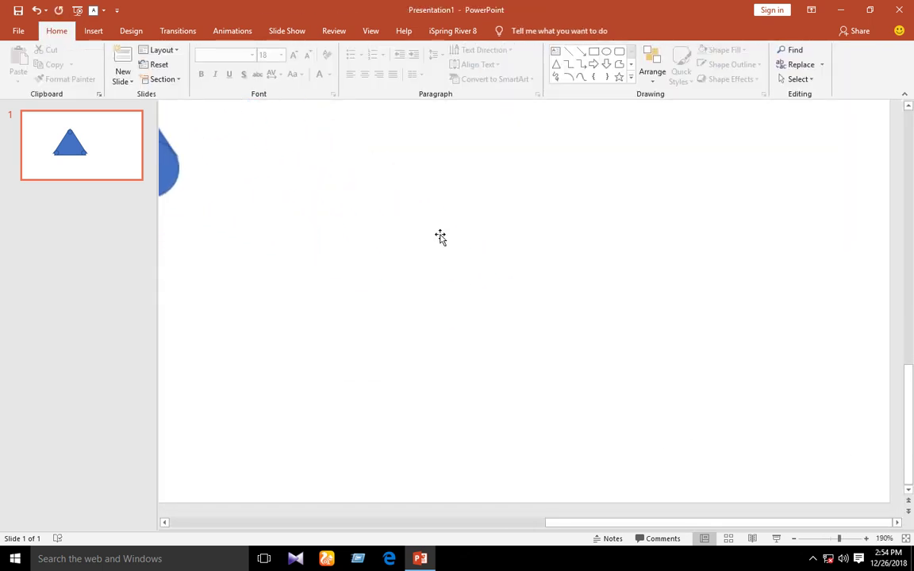
{"action": "left_click_drag", "start_coordinate": [644, 522], "coordinate": [560, 522]}
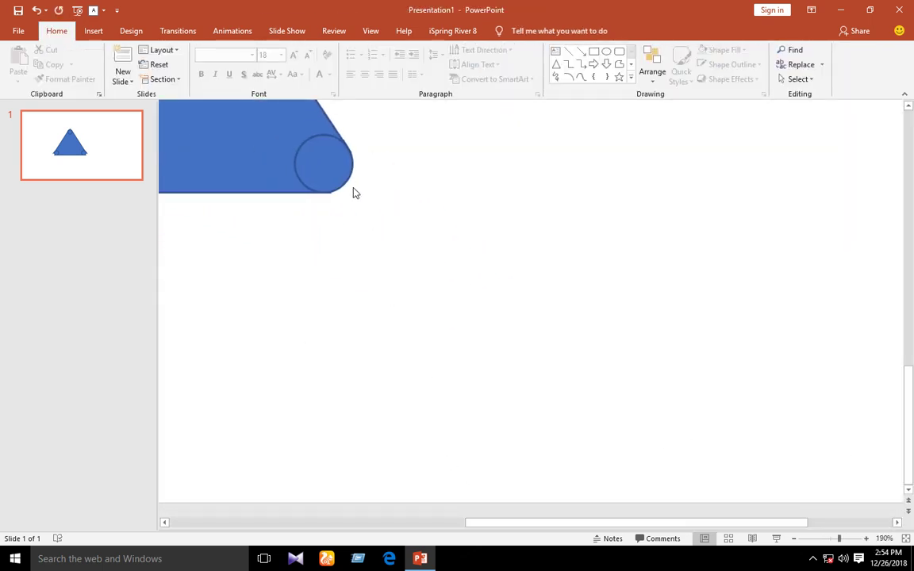
{"action": "left_click", "coordinate": [331, 194]}
{"action": "left_click", "coordinate": [348, 149]}
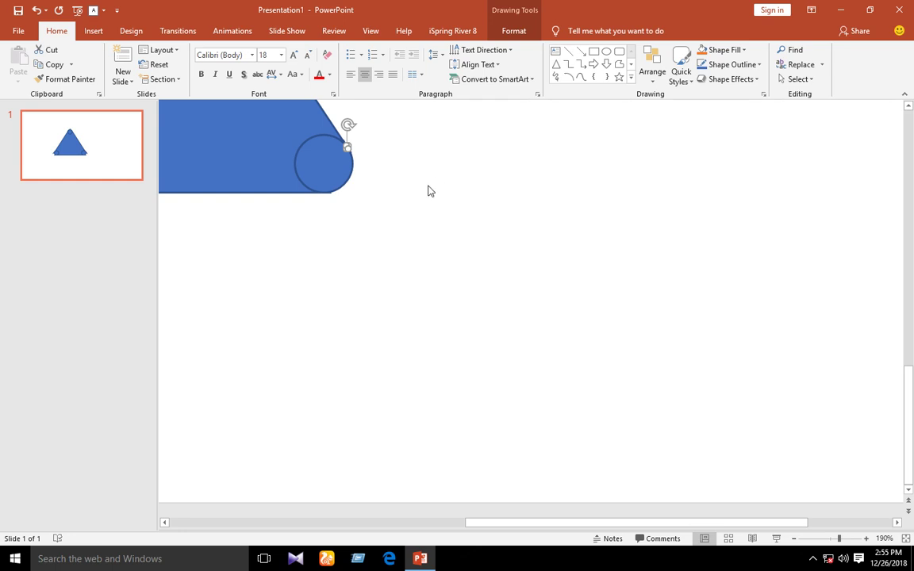
{"action": "left_click", "coordinate": [407, 188]}
{"action": "left_click", "coordinate": [349, 151]}
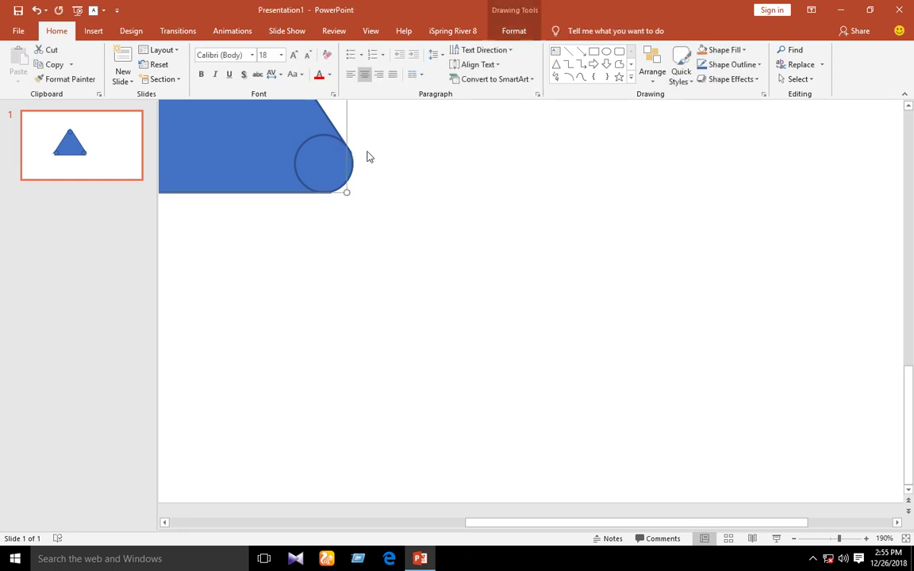
{"action": "left_click", "coordinate": [397, 199]}
Scroll around and select the triangle and its corner circles to check each one.
{"action": "scroll", "coordinate": [412, 194], "scroll_direction": "up", "scroll_amount": 2}
{"action": "scroll", "coordinate": [405, 197], "scroll_direction": "up", "scroll_amount": 3}
{"action": "scroll", "coordinate": [397, 206], "scroll_direction": "up", "scroll_amount": 3}
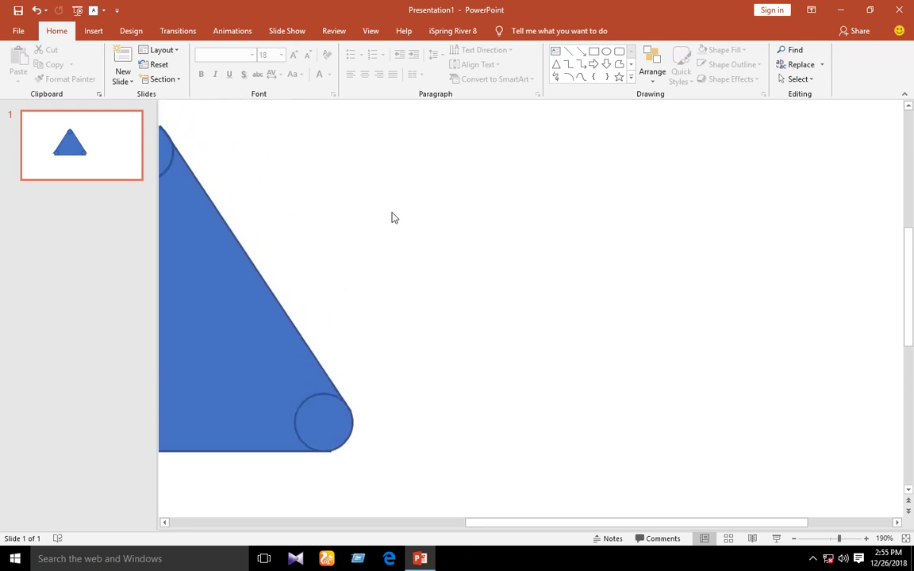
{"action": "left_click_drag", "start_coordinate": [468, 522], "coordinate": [435, 522]}
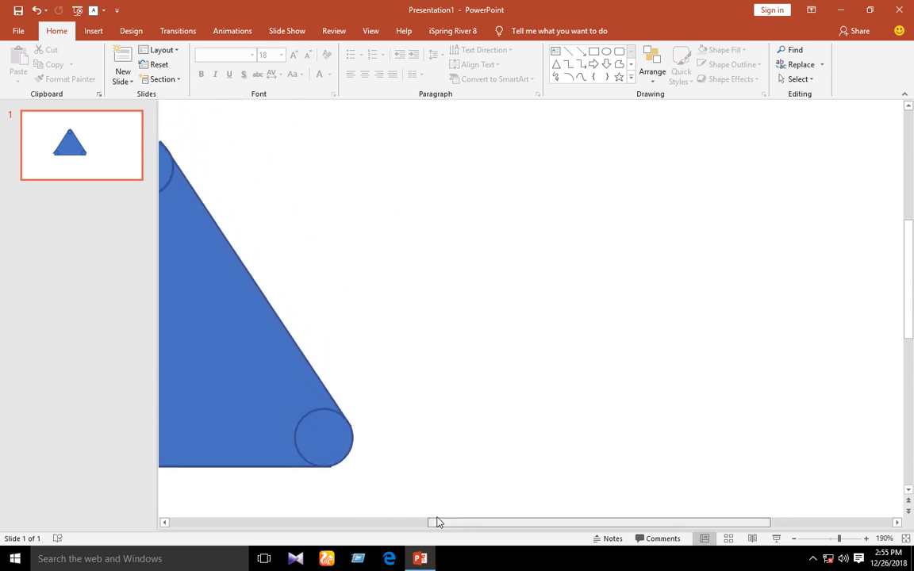
{"action": "left_click", "coordinate": [244, 146]}
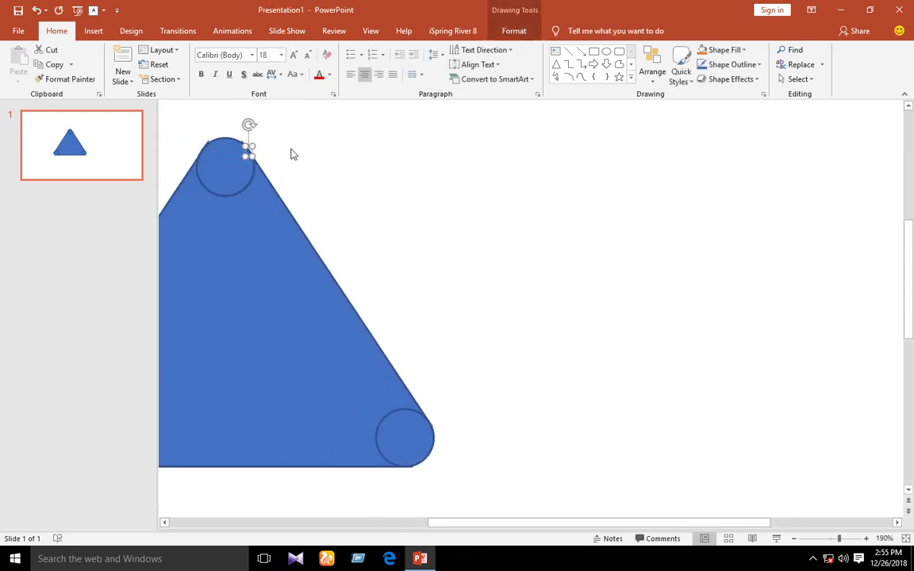
{"action": "left_click", "coordinate": [248, 142]}
{"action": "left_click", "coordinate": [207, 140]}
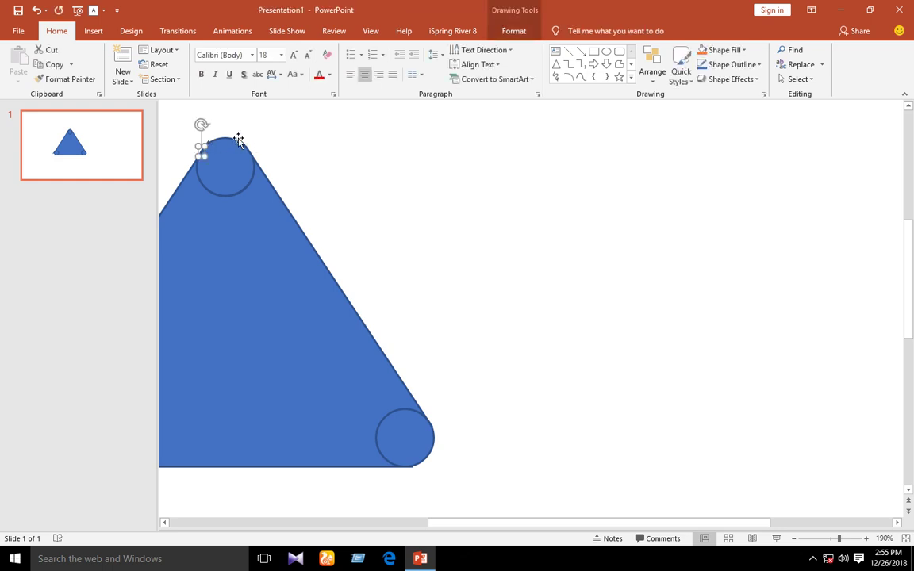
{"action": "left_click", "coordinate": [231, 139]}
{"action": "left_click", "coordinate": [221, 144]}
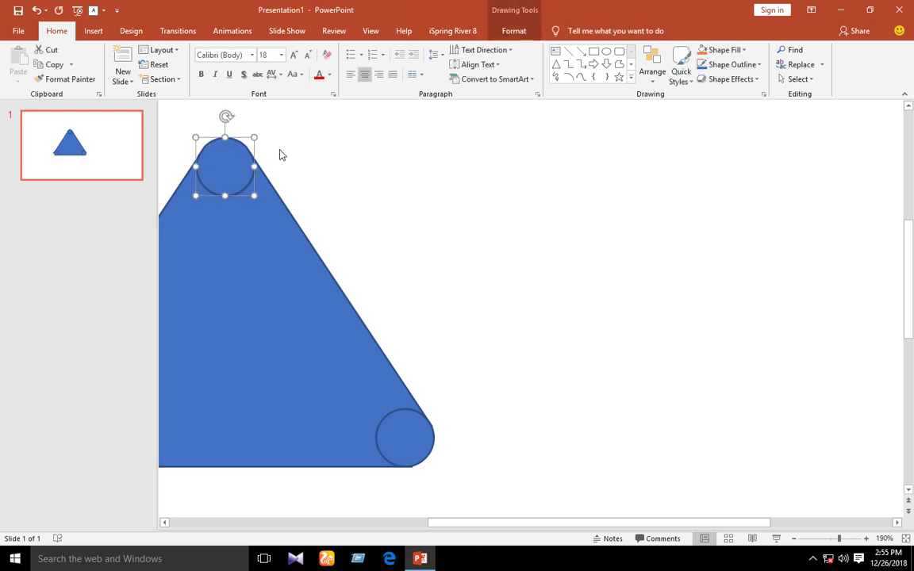
{"action": "left_click", "coordinate": [304, 209]}
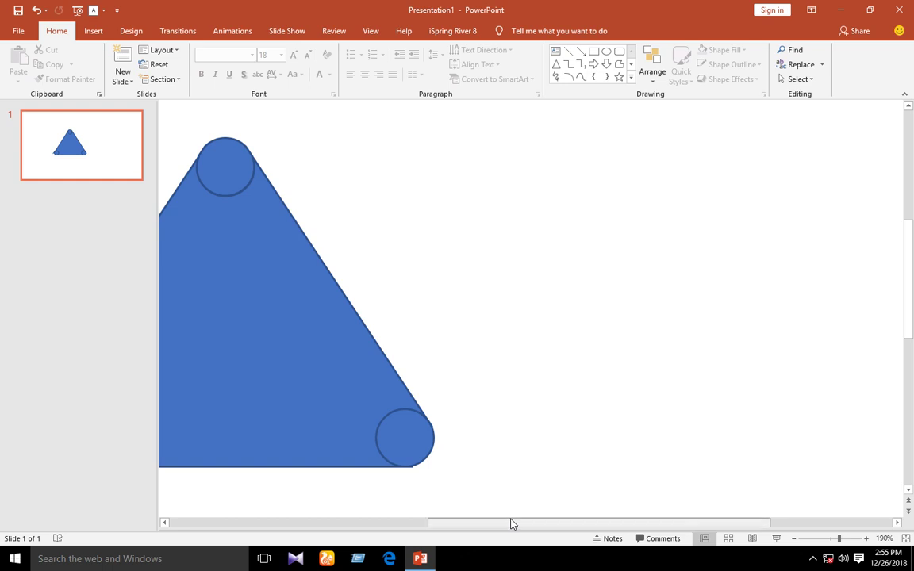
{"action": "left_click_drag", "start_coordinate": [512, 522], "coordinate": [409, 516]}
{"action": "left_click", "coordinate": [636, 465]}
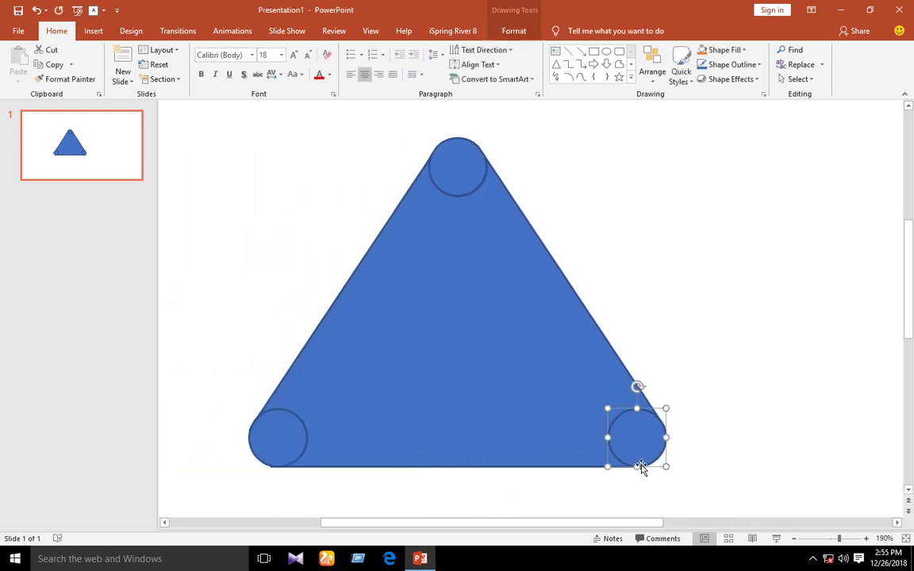
{"action": "left_click", "coordinate": [631, 468]}
{"action": "left_click", "coordinate": [265, 482]}
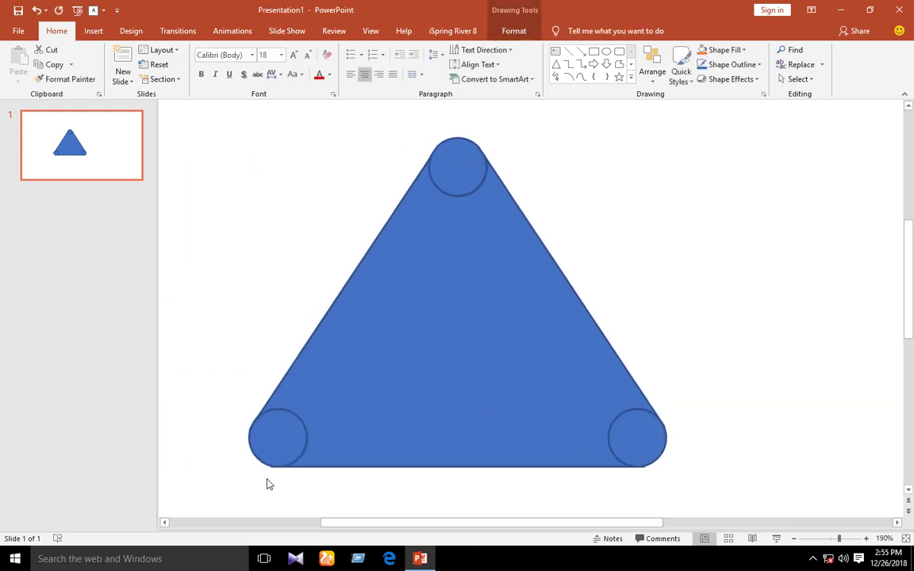
{"action": "left_click", "coordinate": [270, 464]}
Check the triangle and corner circles, briefly deleting the triangle and restoring it.
{"action": "left_click", "coordinate": [301, 475]}
{"action": "left_click", "coordinate": [255, 428]}
{"action": "left_click", "coordinate": [222, 437]}
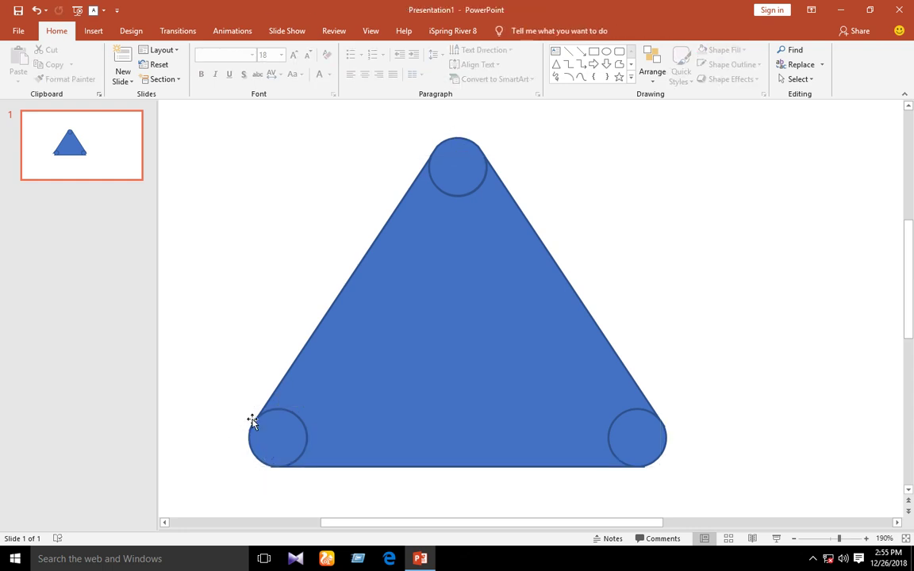
{"action": "left_click", "coordinate": [250, 425]}
{"action": "left_click", "coordinate": [247, 430]}
{"action": "left_click", "coordinate": [249, 425]}
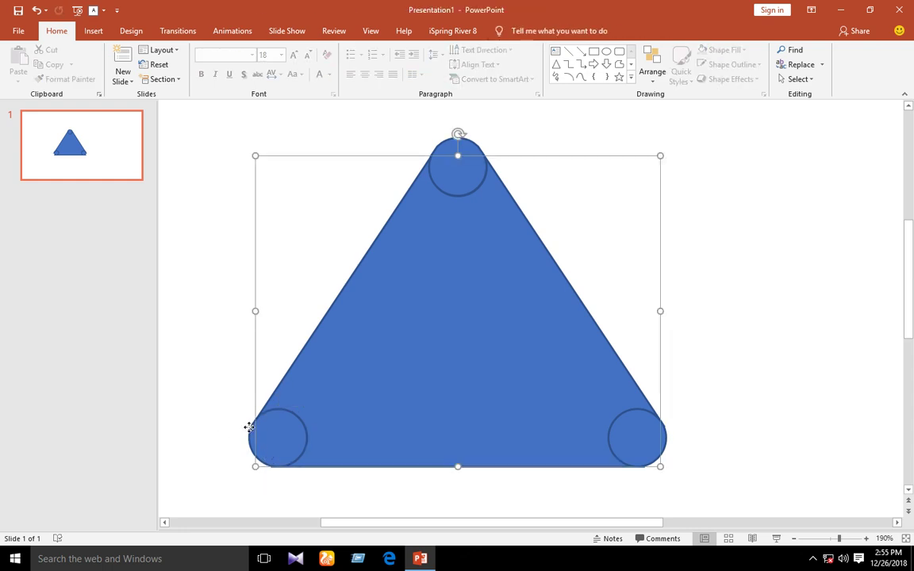
{"action": "left_click", "coordinate": [367, 493]}
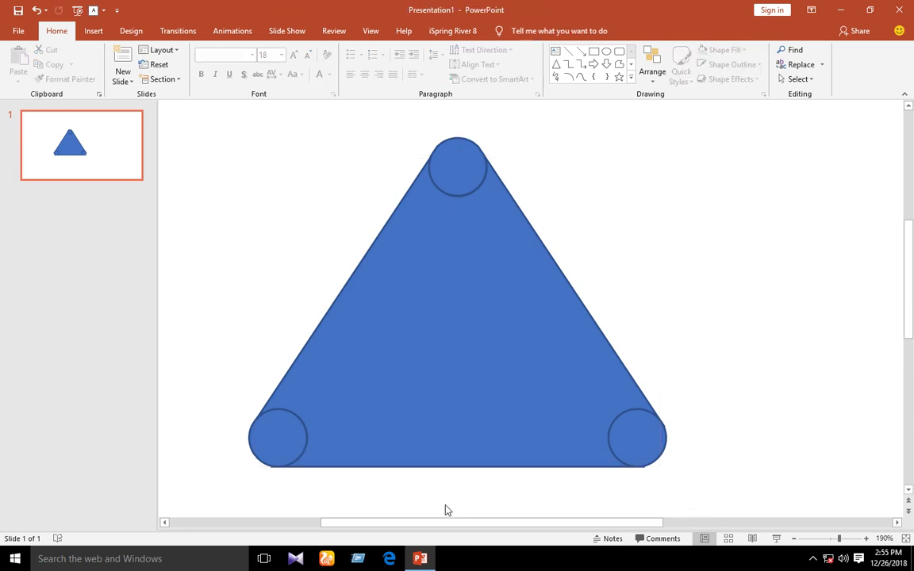
{"action": "left_click", "coordinate": [274, 464]}
{"action": "left_click", "coordinate": [296, 475]}
{"action": "left_click", "coordinate": [350, 464]}
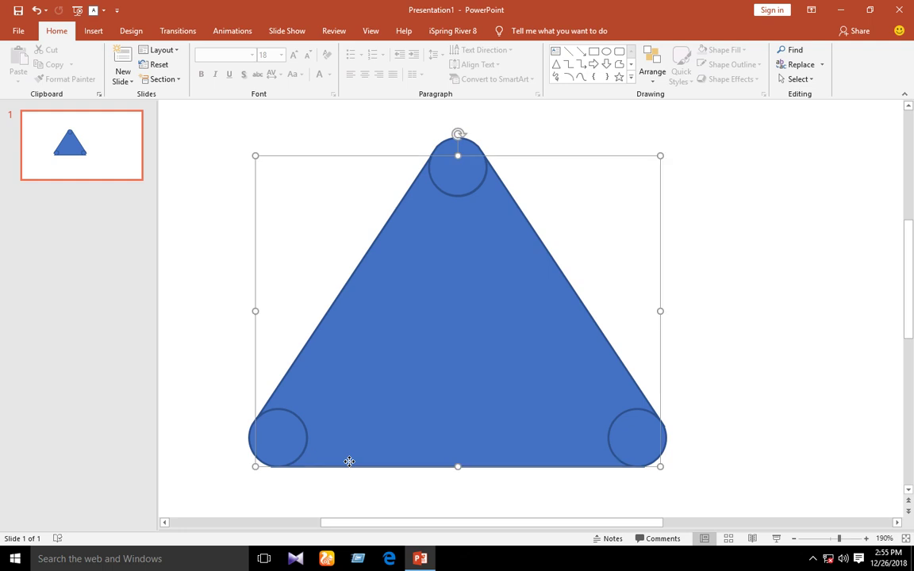
{"action": "key", "text": "Delete"}
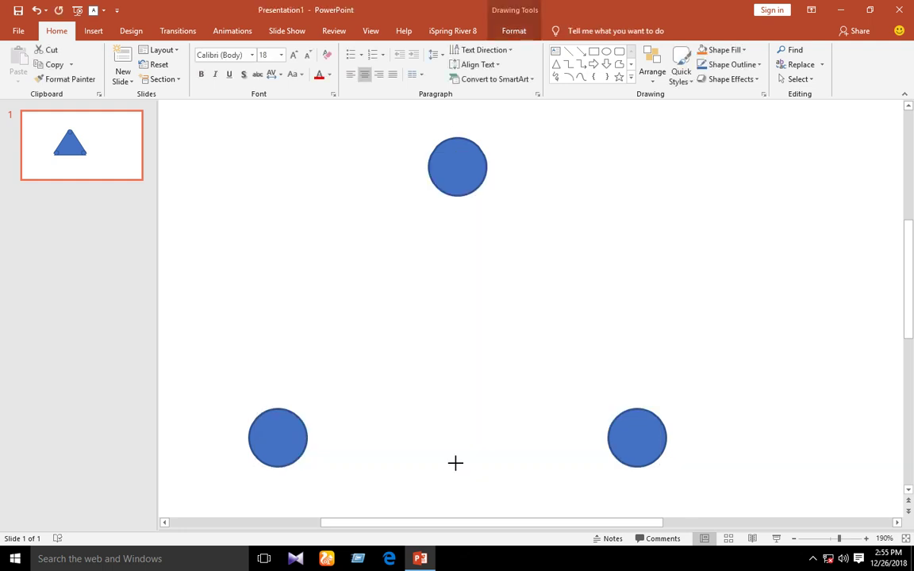
{"action": "key", "text": "ctrl+z"}
{"action": "left_click", "coordinate": [467, 490]}
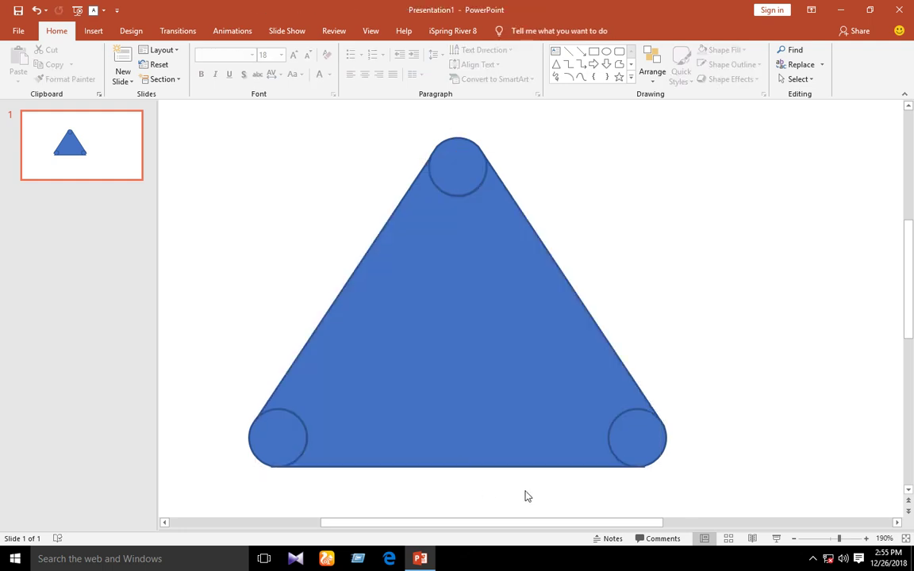
Select the triangle with all three circles and combine them with Merge Shapes > Union.
{"action": "left_click_drag", "start_coordinate": [724, 500], "coordinate": [218, 115]}
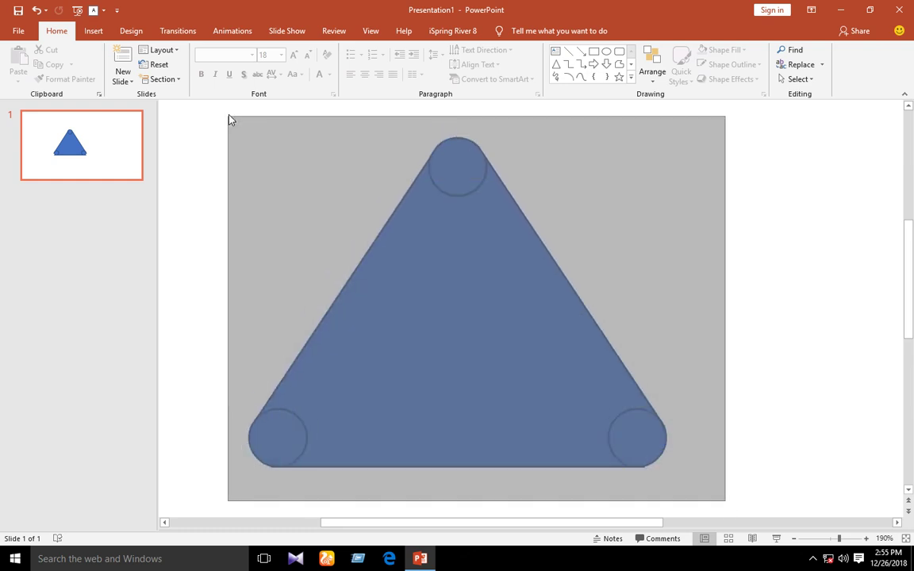
{"action": "left_click", "coordinate": [513, 30]}
{"action": "left_click", "coordinate": [129, 79]}
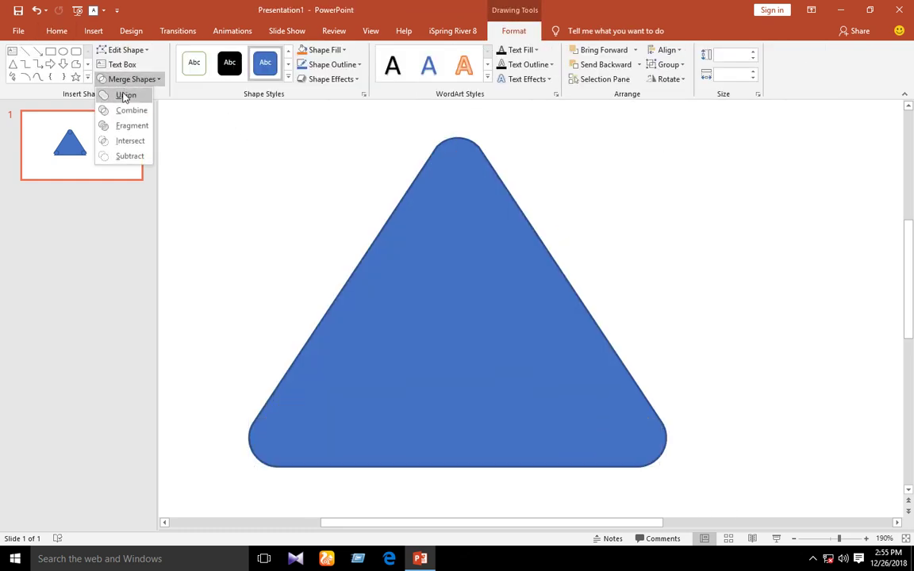
{"action": "left_click", "coordinate": [124, 96]}
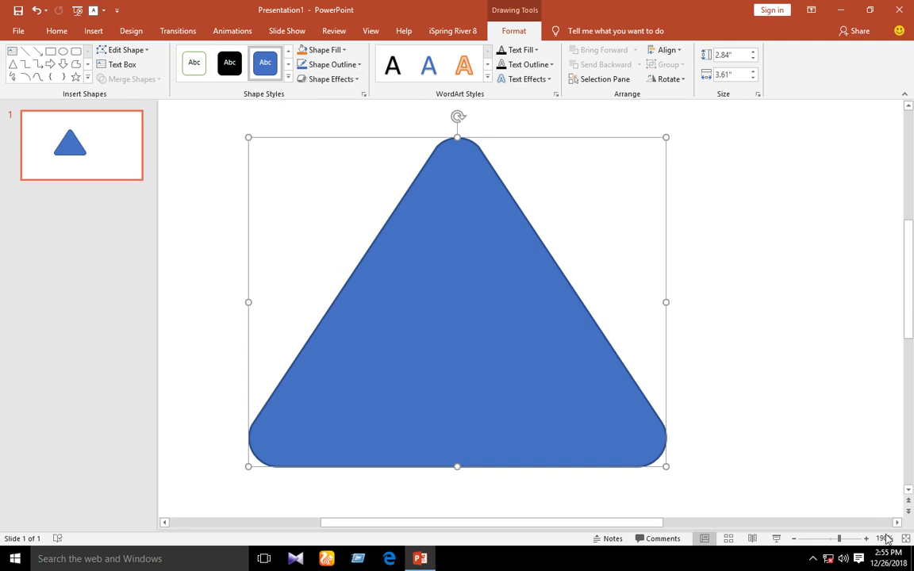
Shrink the rounded triangle slightly and centre a 2" by 2.3" duplicate inside it.
{"action": "scroll", "coordinate": [817, 492], "scroll_direction": "down", "scroll_amount": 5}
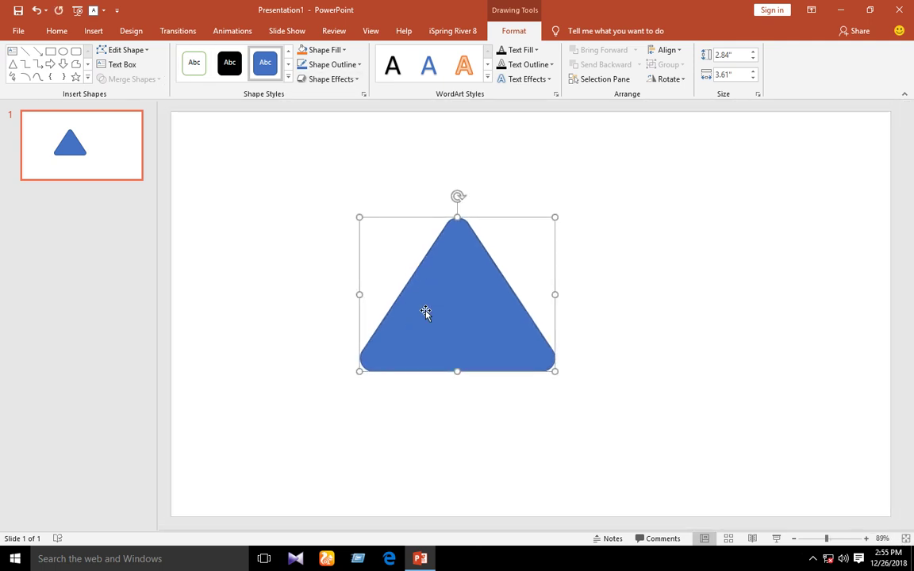
{"action": "left_click_drag", "start_coordinate": [437, 341], "coordinate": [524, 372]}
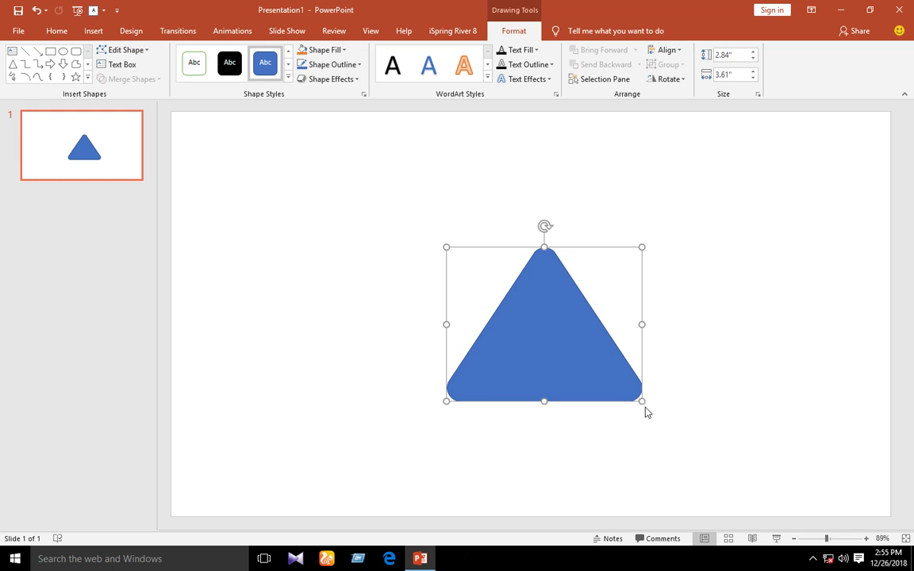
{"action": "left_click_drag", "start_coordinate": [642, 401], "coordinate": [612, 384]}
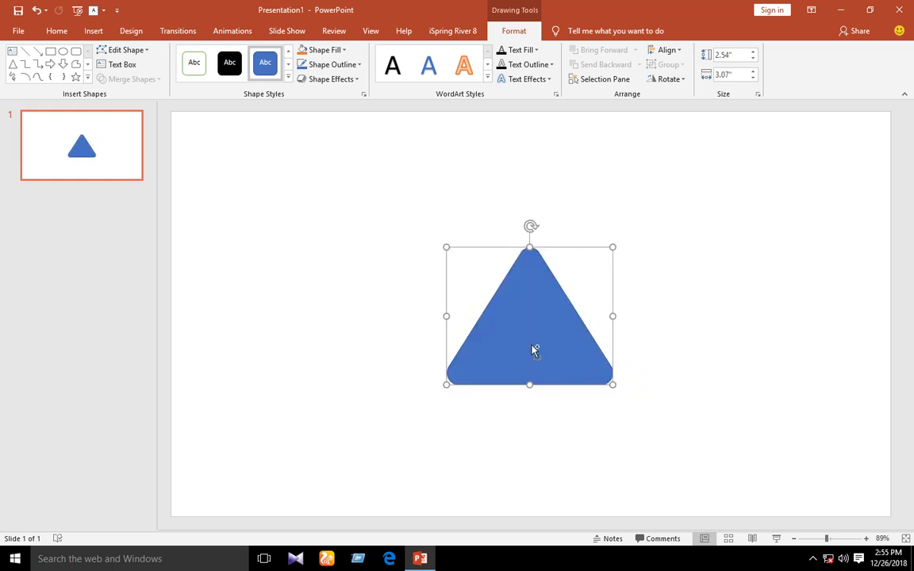
{"action": "left_click_drag", "start_coordinate": [534, 350], "coordinate": [300, 250], "text": "ctrl"}
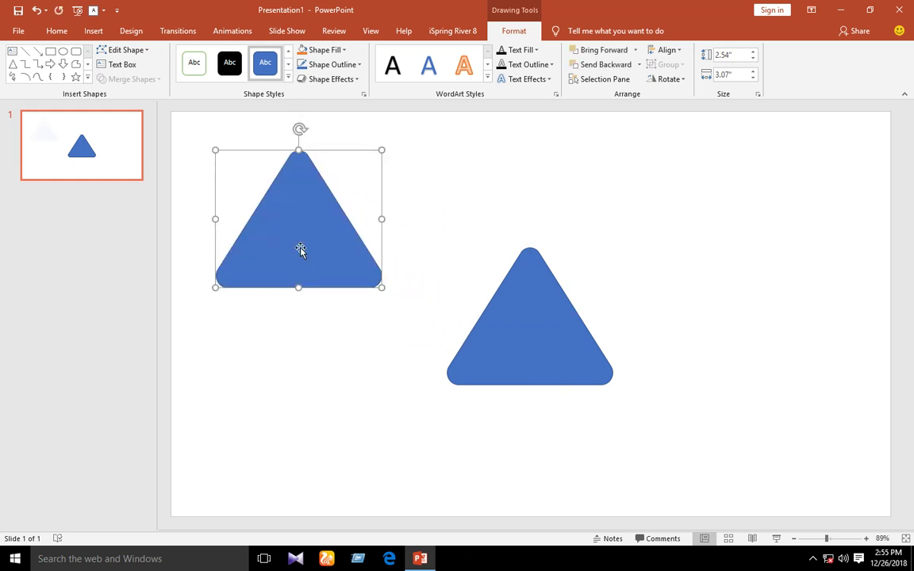
{"action": "left_click_drag", "start_coordinate": [381, 288], "coordinate": [341, 257]}
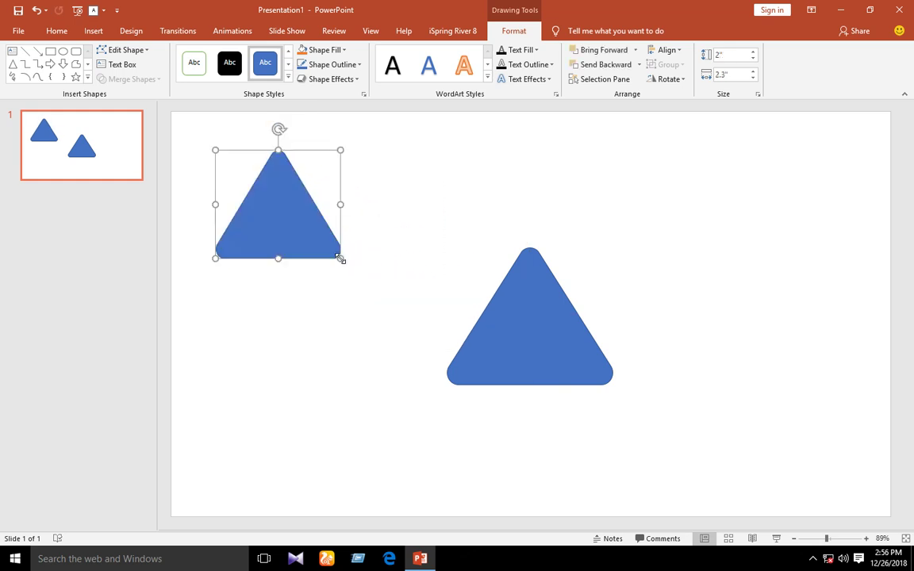
{"action": "left_click_drag", "start_coordinate": [287, 226], "coordinate": [536, 336]}
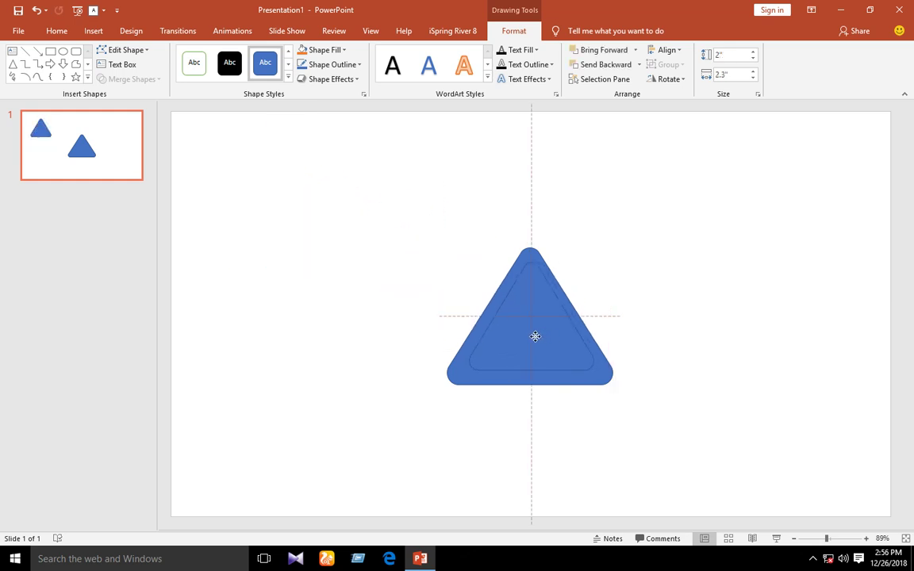
{"action": "left_click_drag", "start_coordinate": [534, 338], "coordinate": [537, 338]}
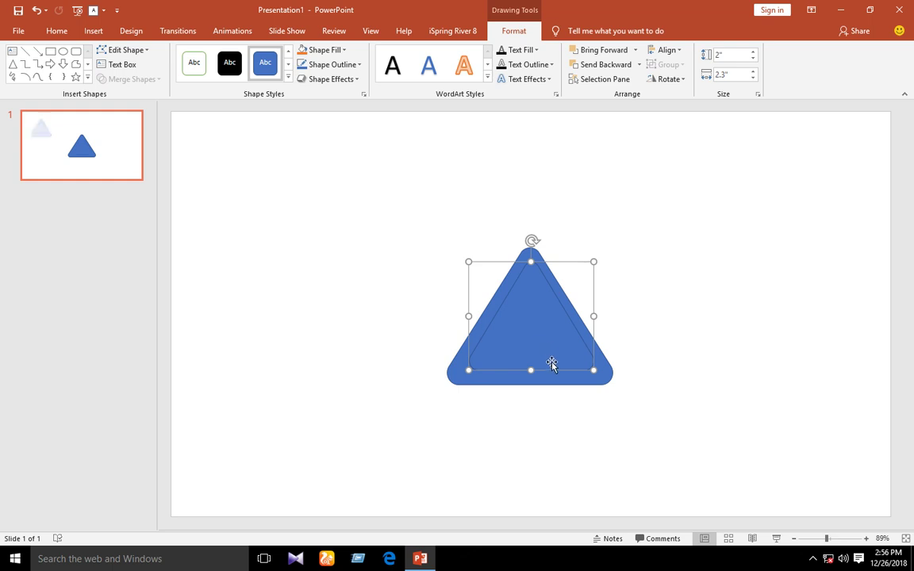
Resize the inner triangle to 1.84" by 1.97" and centre it in the outer one.
{"action": "key", "text": "Escape"}
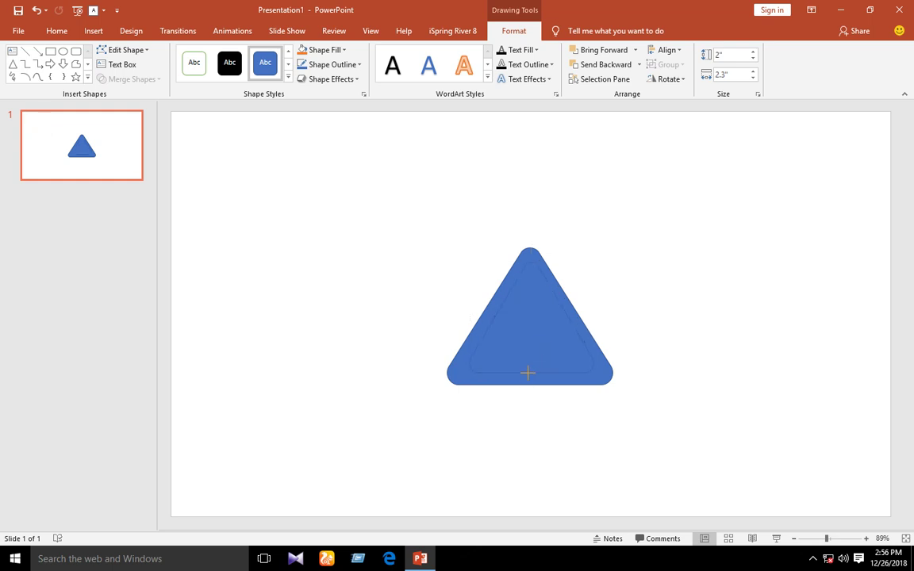
{"action": "left_click", "coordinate": [527, 373]}
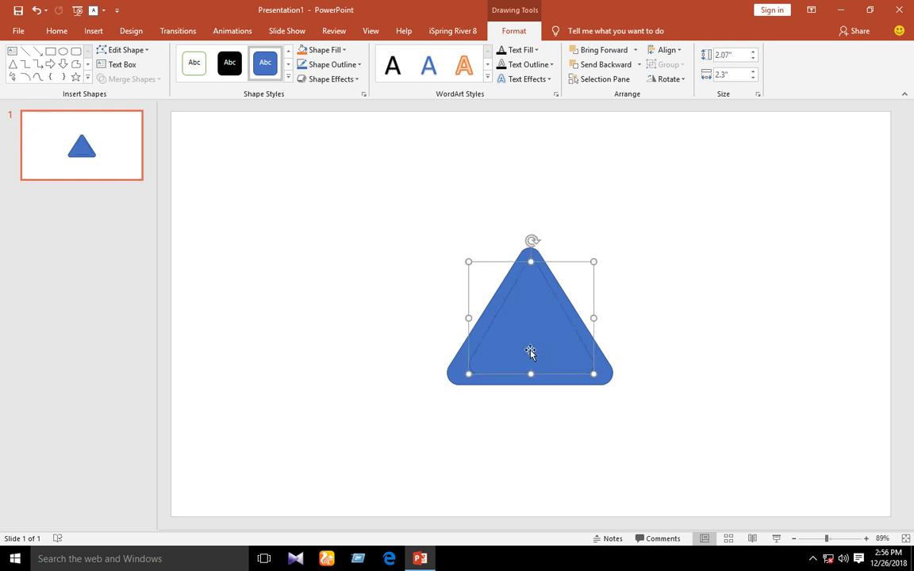
{"action": "left_click_drag", "start_coordinate": [530, 353], "coordinate": [529, 349]}
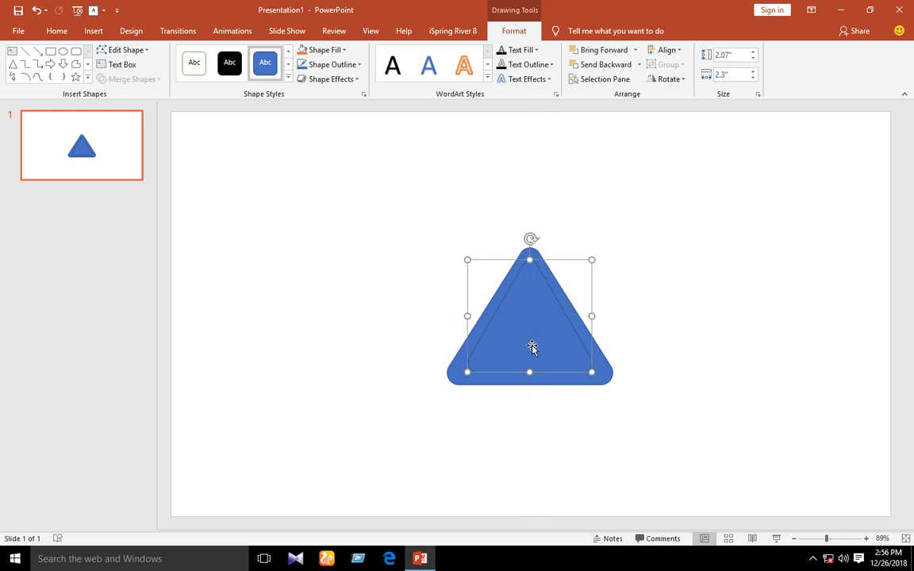
{"action": "left_click_drag", "start_coordinate": [591, 371], "coordinate": [575, 358]}
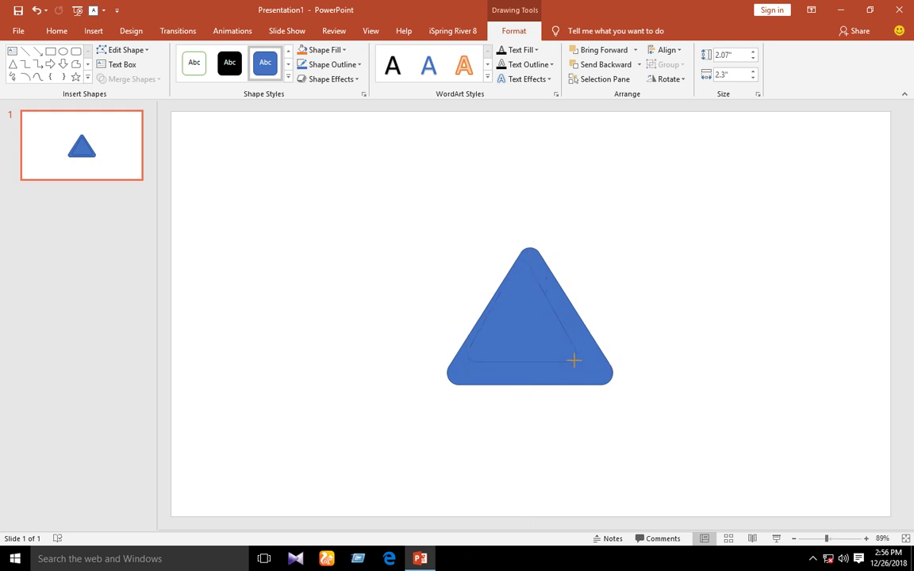
{"action": "left_click_drag", "start_coordinate": [530, 334], "coordinate": [533, 341]}
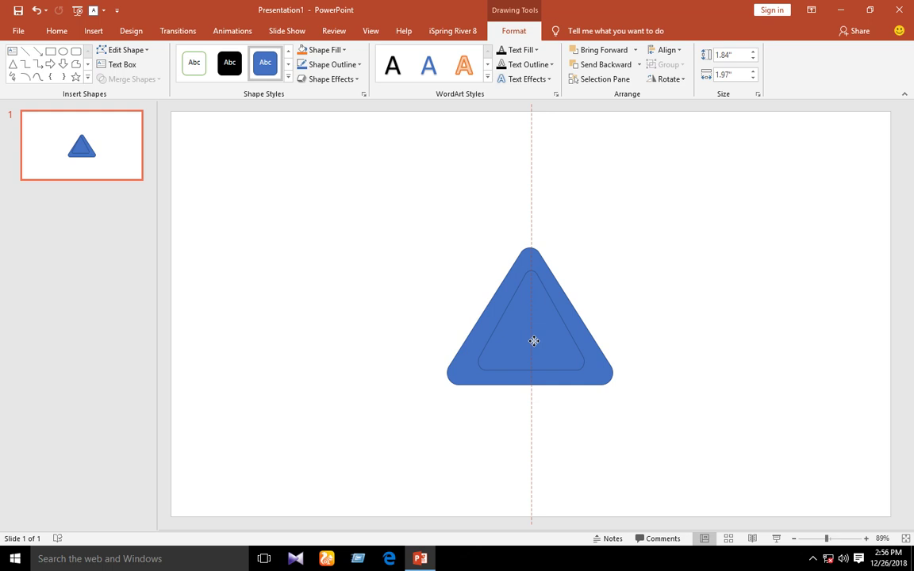
{"action": "left_click_drag", "start_coordinate": [534, 340], "coordinate": [534, 341]}
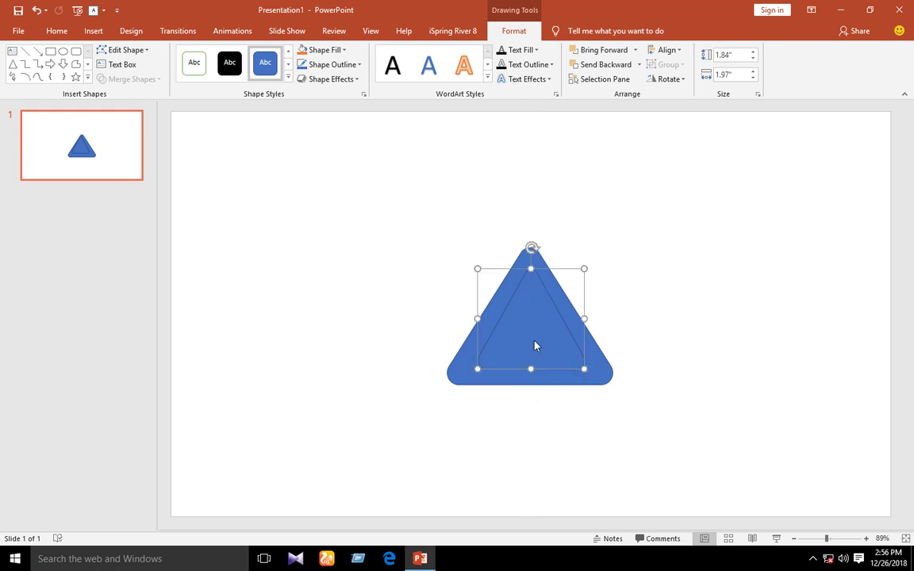
Narrow the outer triangle to 2.54" by 2.97" and realign it around the inner one.
{"action": "left_click", "coordinate": [591, 378]}
{"action": "left_click_drag", "start_coordinate": [525, 388], "coordinate": [525, 387]}
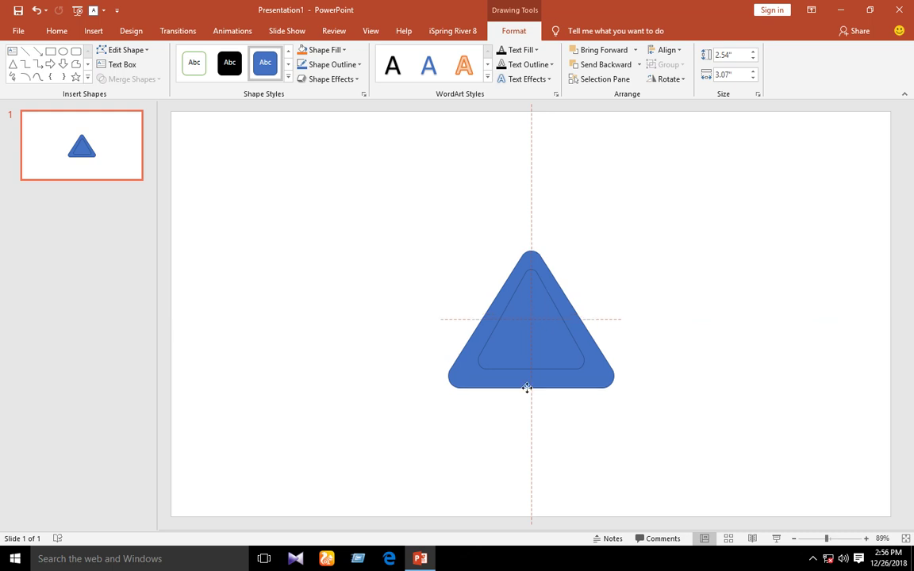
{"action": "left_click_drag", "start_coordinate": [525, 387], "coordinate": [526, 387]}
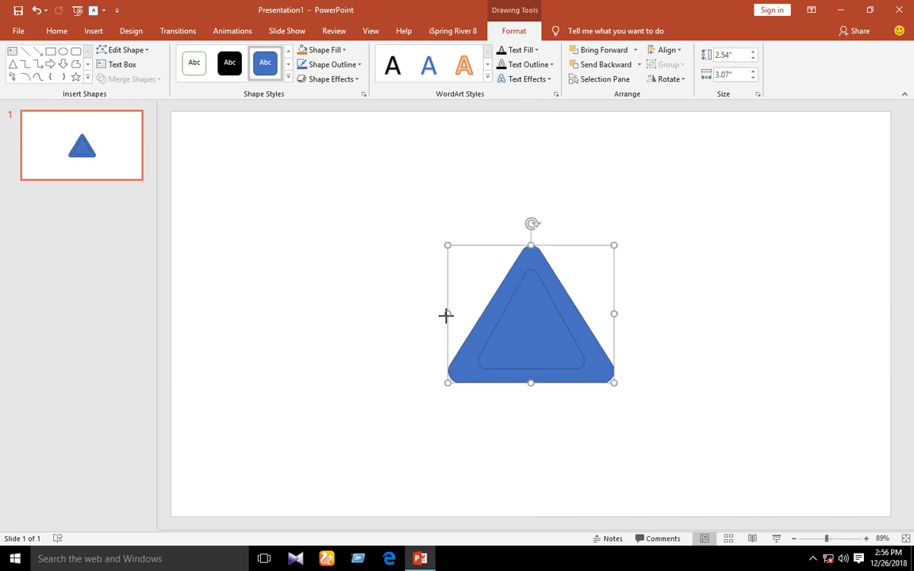
{"action": "left_click_drag", "start_coordinate": [445, 315], "coordinate": [453, 316]}
{"action": "mouse_move", "coordinate": [611, 379]}
{"action": "left_mouse_down"}
{"action": "mouse_move", "coordinate": [600, 375]}
{"action": "mouse_move", "coordinate": [620, 387]}
{"action": "left_mouse_up"}
Copy the inner triangle out to the upper right of the slide.
{"action": "left_click", "coordinate": [704, 447]}
{"action": "left_click", "coordinate": [530, 335]}
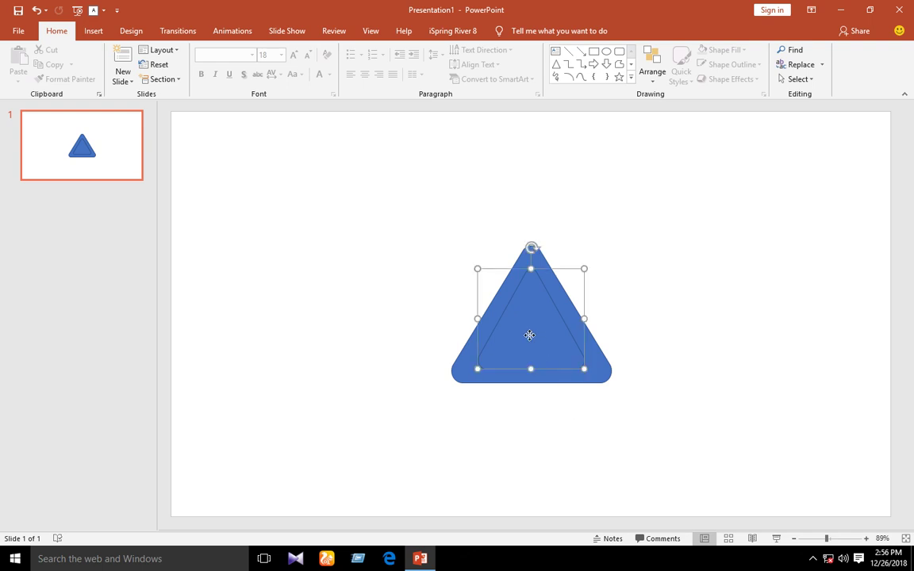
{"action": "left_click_drag", "start_coordinate": [529, 335], "coordinate": [723, 211]}
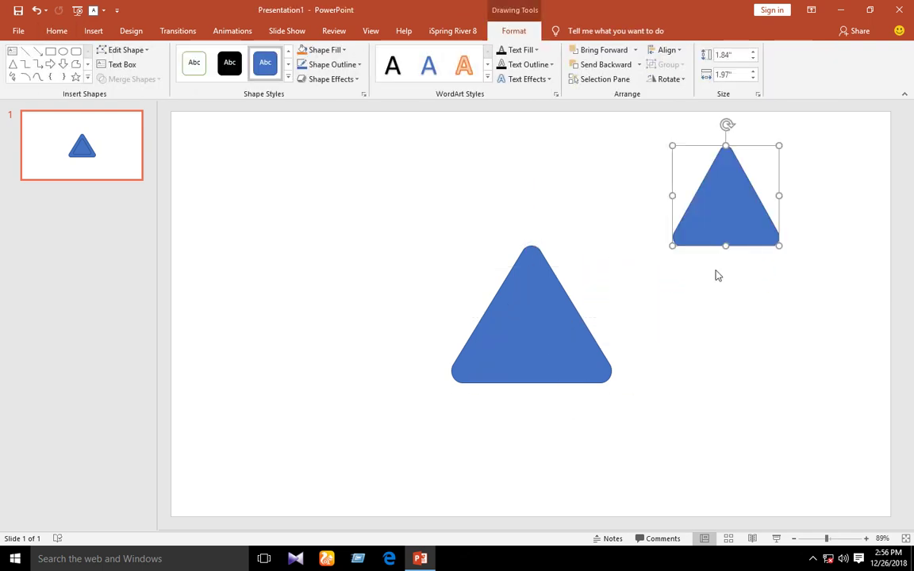
{"action": "key", "text": "ctrl+z"}
{"action": "mouse_move", "coordinate": [511, 333]}
{"action": "left_mouse_down"}
{"action": "mouse_move", "coordinate": [710, 228]}
{"action": "mouse_move", "coordinate": [724, 204]}
{"action": "left_mouse_up"}
Subtract the inner triangle from the outer one, leaving a hollow triangle outline.
{"action": "left_click_drag", "start_coordinate": [663, 441], "coordinate": [398, 218]}
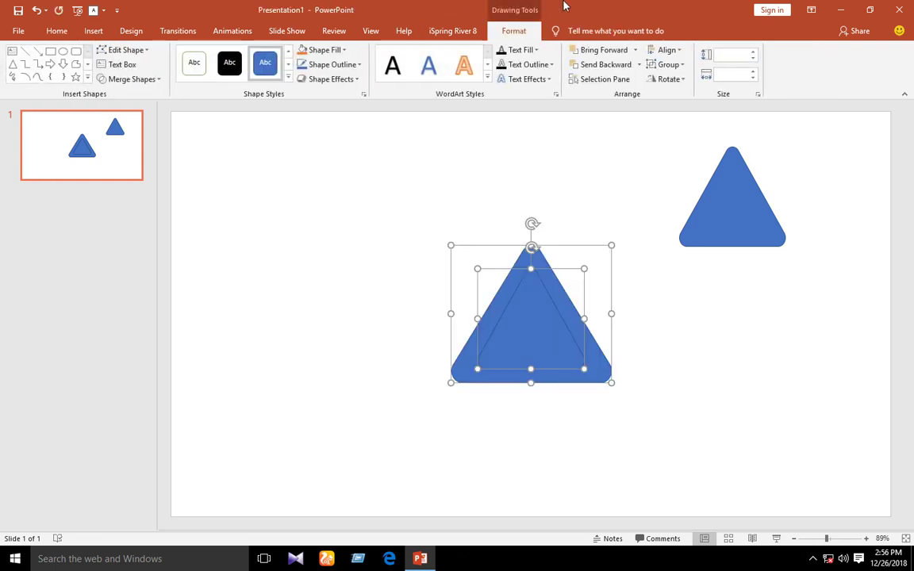
{"action": "left_click", "coordinate": [131, 80]}
{"action": "left_click", "coordinate": [123, 156]}
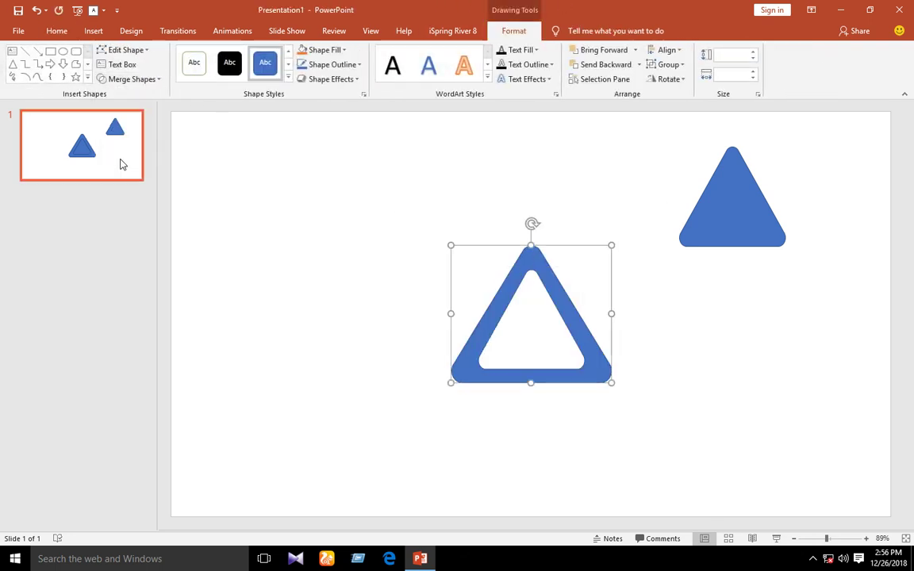
{"action": "left_click", "coordinate": [692, 313]}
{"action": "left_click", "coordinate": [739, 210]}
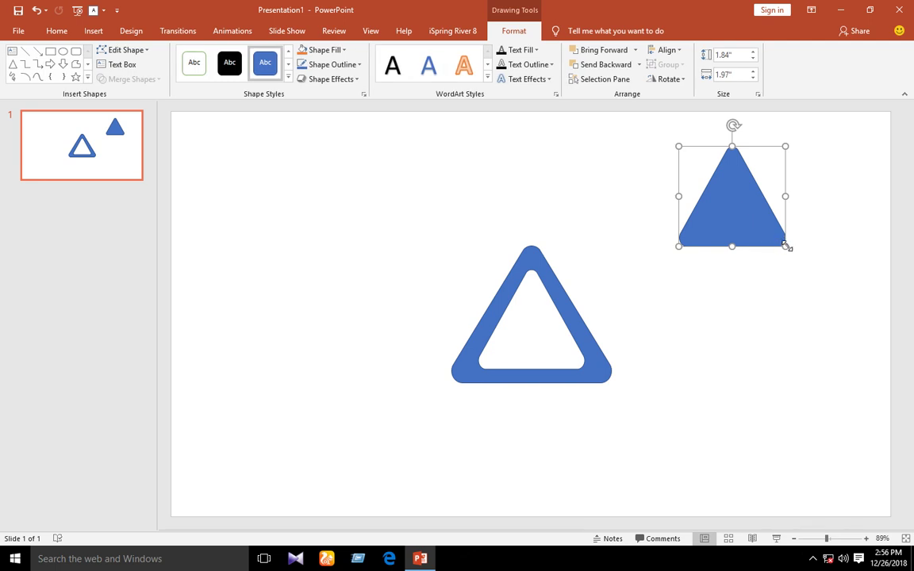
Shrink the solid triangle to 1.33" by 1.22" and move it right of the hollow triangle.
{"action": "mouse_move", "coordinate": [786, 244]}
{"action": "left_mouse_down"}
{"action": "mouse_move", "coordinate": [739, 200]}
{"action": "mouse_move", "coordinate": [525, 336]}
{"action": "mouse_move", "coordinate": [531, 316]}
{"action": "mouse_move", "coordinate": [530, 358]}
{"action": "mouse_move", "coordinate": [534, 323]}
{"action": "mouse_move", "coordinate": [538, 333]}
{"action": "left_mouse_up"}
{"action": "left_click", "coordinate": [788, 415]}
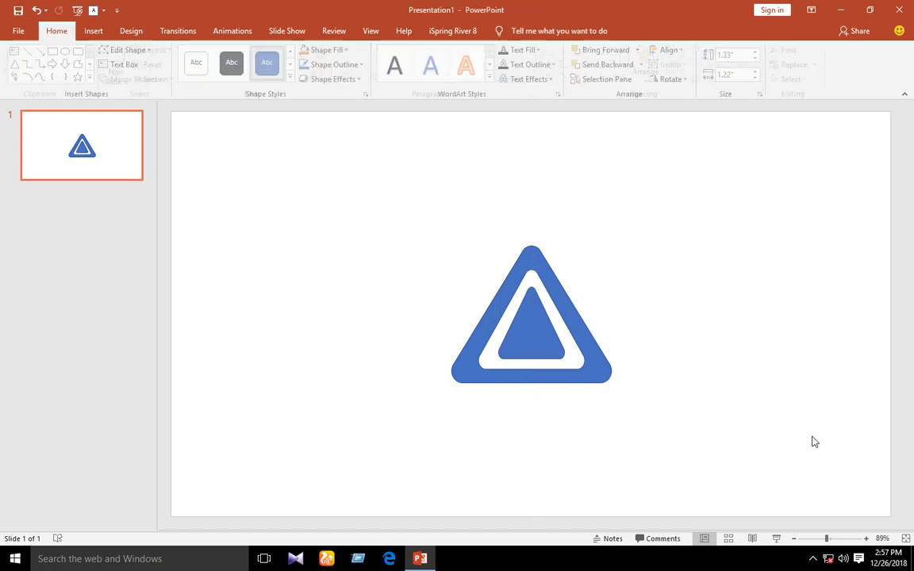
{"action": "left_click", "coordinate": [509, 333]}
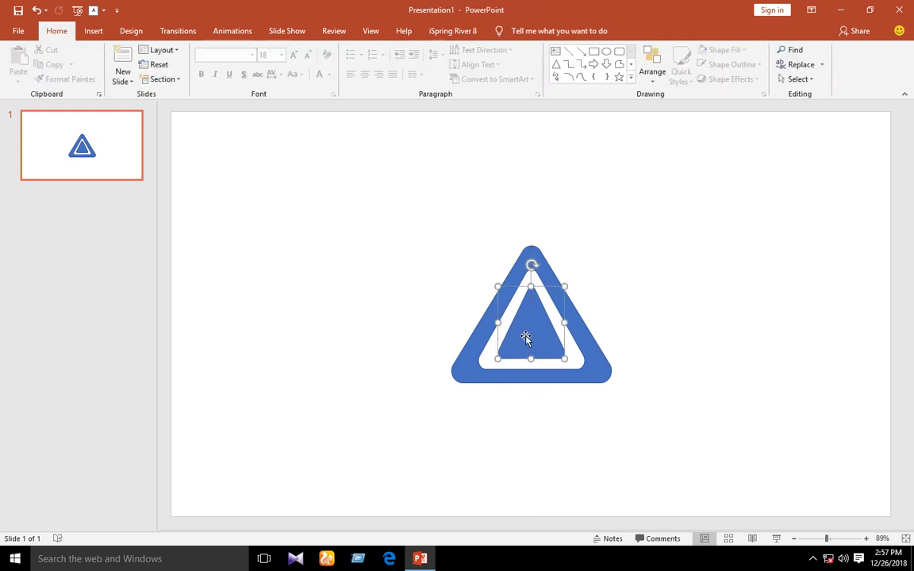
{"action": "left_click_drag", "start_coordinate": [508, 333], "coordinate": [773, 265]}
{"action": "left_click", "coordinate": [675, 387]}
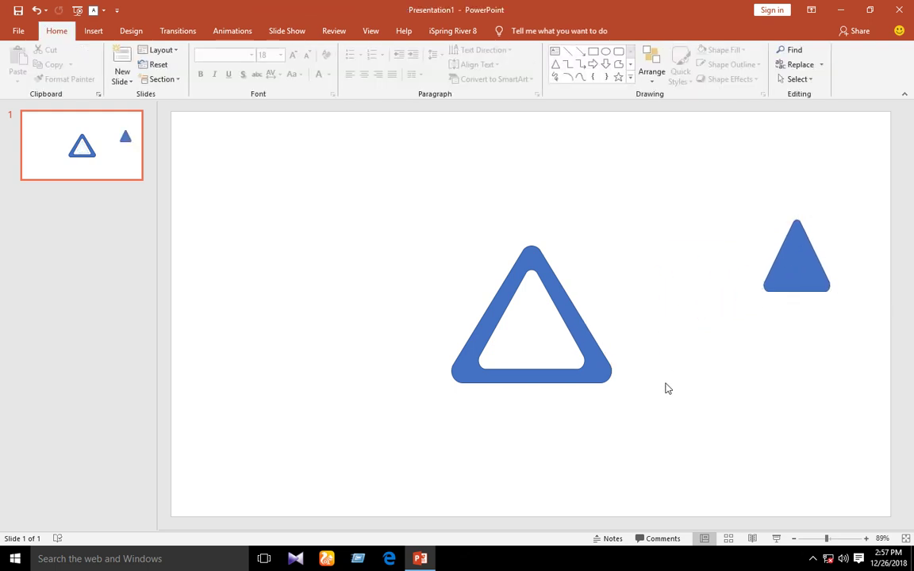
Draw a small blue bar at the upper left, duplicate it below, and open its Size and Position settings.
{"action": "left_click", "coordinate": [595, 51]}
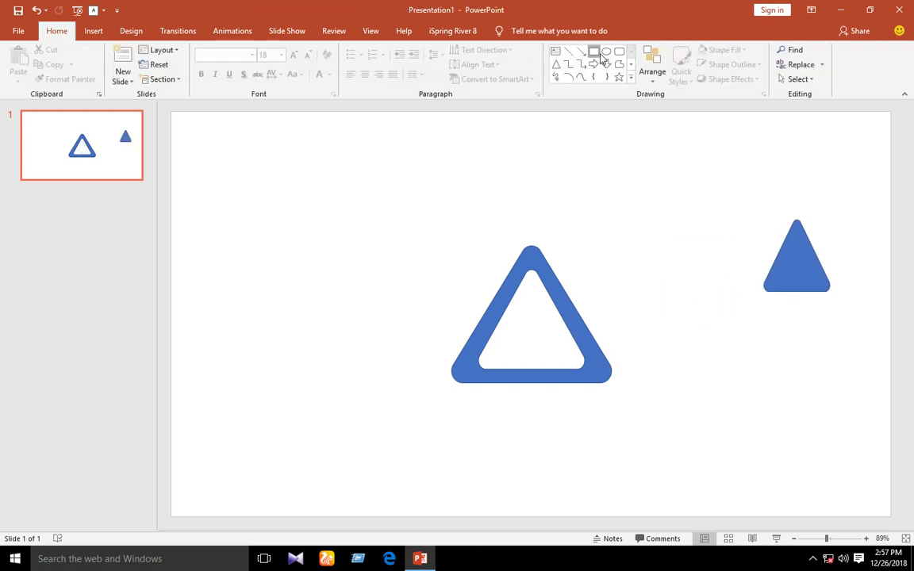
{"action": "mouse_move", "coordinate": [253, 159]}
{"action": "left_mouse_down"}
{"action": "mouse_move", "coordinate": [308, 178]}
{"action": "mouse_move", "coordinate": [273, 170]}
{"action": "left_mouse_up"}
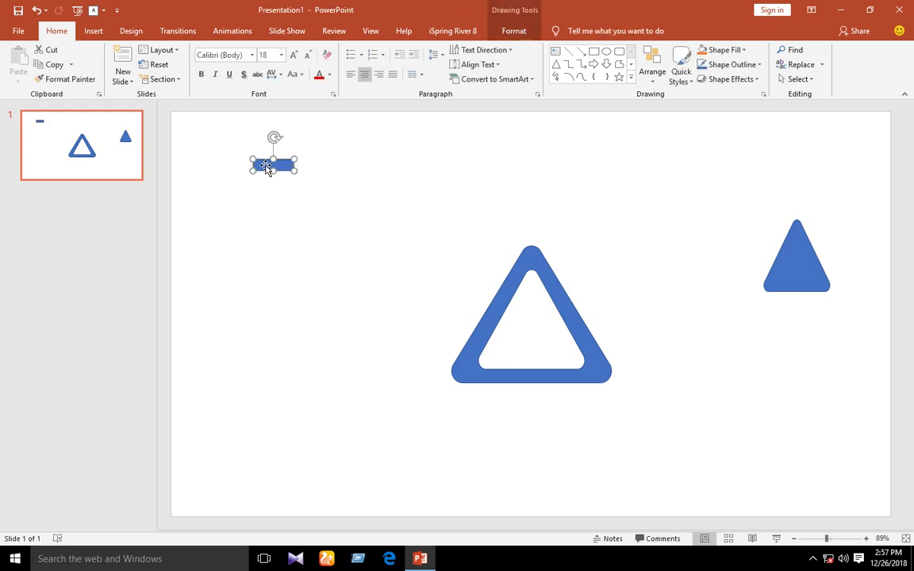
{"action": "mouse_move", "coordinate": [266, 167]}
{"action": "left_mouse_down"}
{"action": "mouse_move", "coordinate": [307, 242]}
{"action": "mouse_move", "coordinate": [298, 197]}
{"action": "left_mouse_up"}
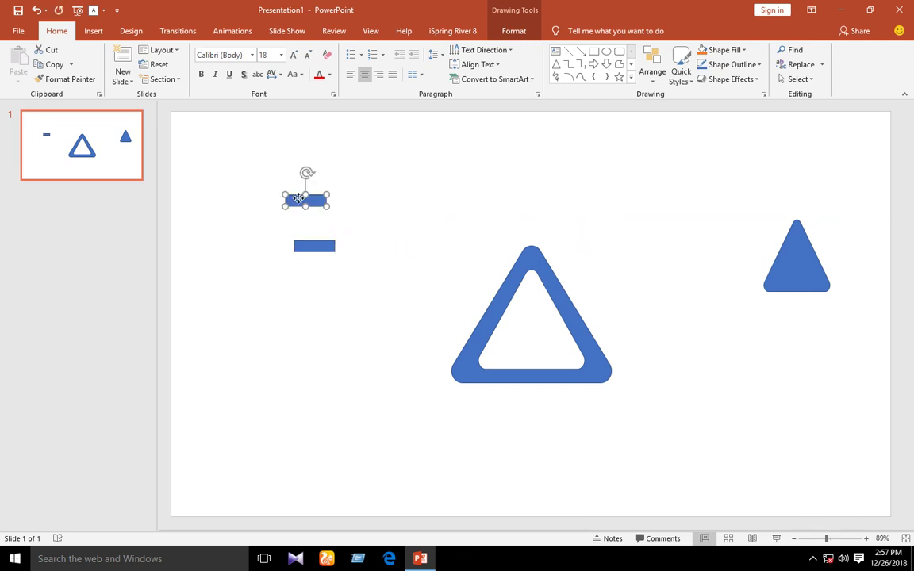
{"action": "right_click", "coordinate": [299, 199]}
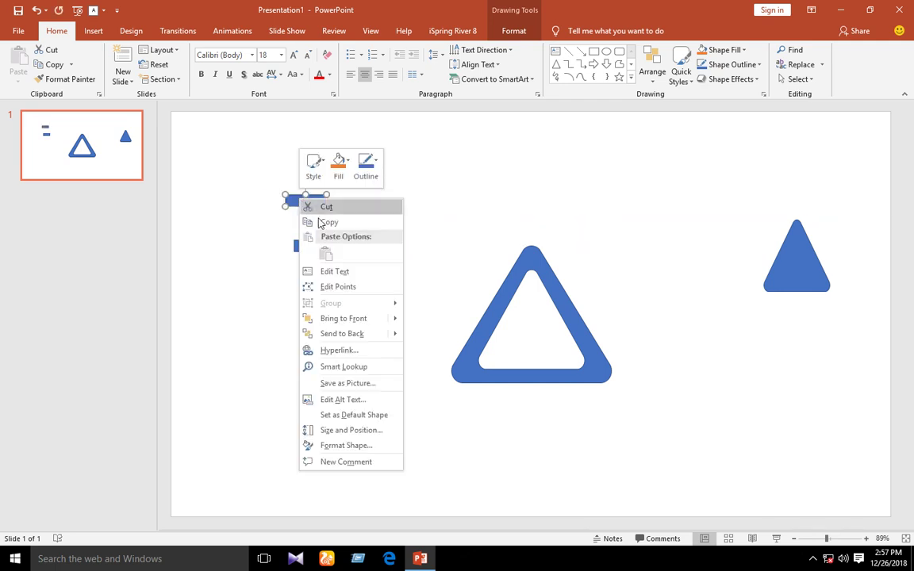
{"action": "left_click", "coordinate": [361, 430]}
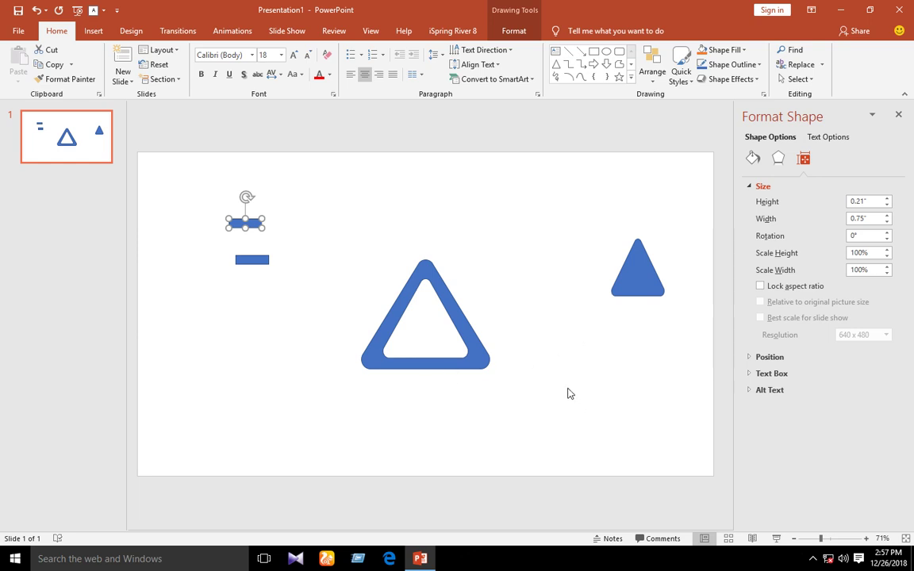
Rotate the bar to 120°, duplicate it, and set the copy's rotation to 240°.
{"action": "left_click", "coordinate": [853, 236]}
{"action": "type", "text": "120"}
{"action": "key", "text": "Return"}
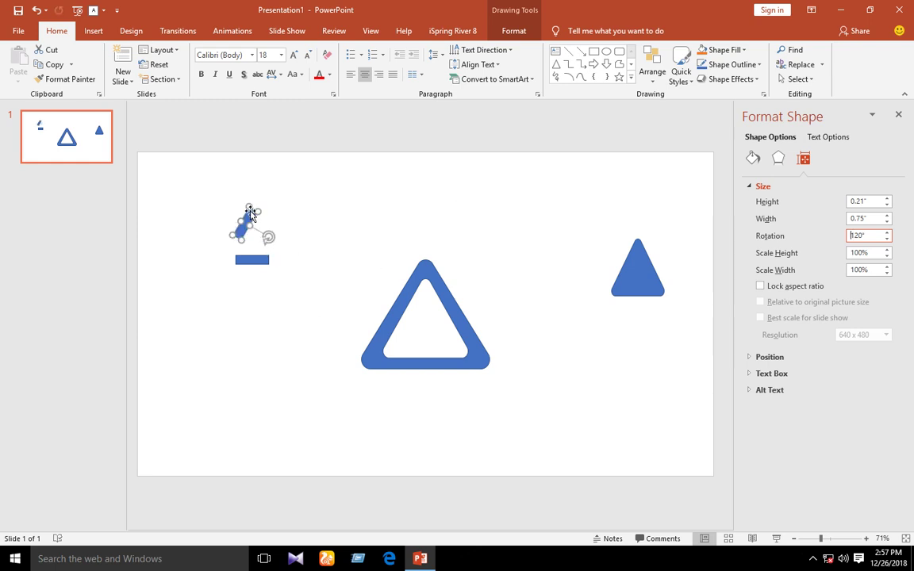
{"action": "left_click_drag", "start_coordinate": [245, 225], "coordinate": [319, 204], "text": "ctrl"}
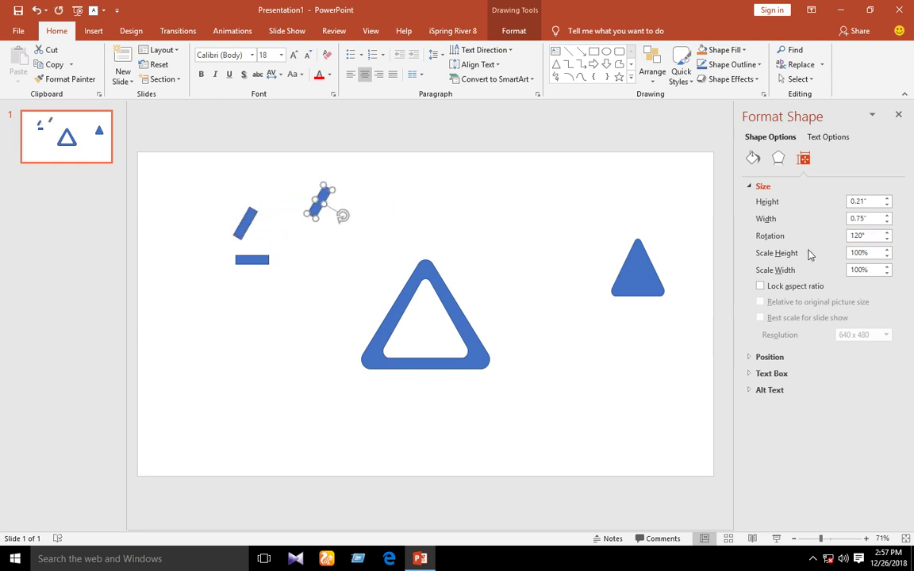
{"action": "left_click", "coordinate": [868, 236]}
{"action": "type", "text": "2"}
{"action": "key", "text": "Return"}
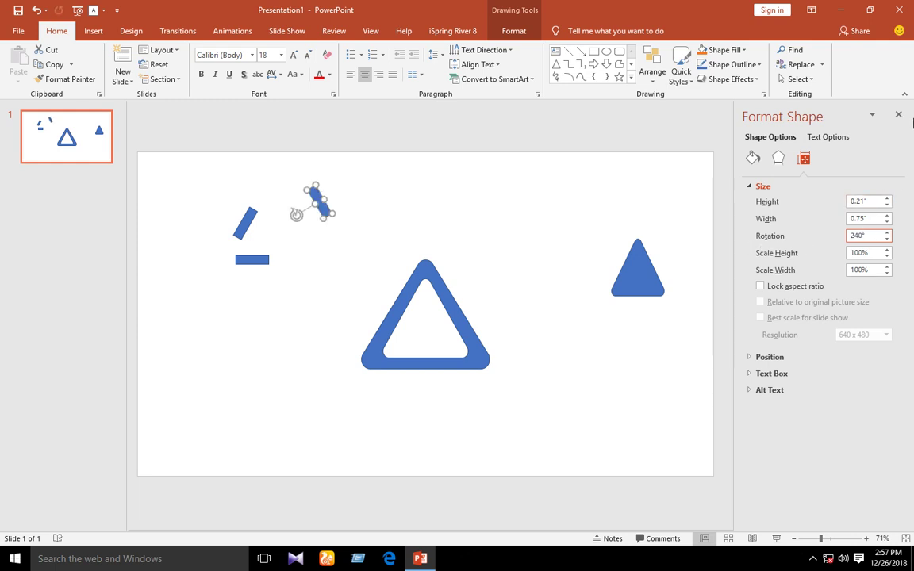
{"action": "left_click", "coordinate": [899, 117]}
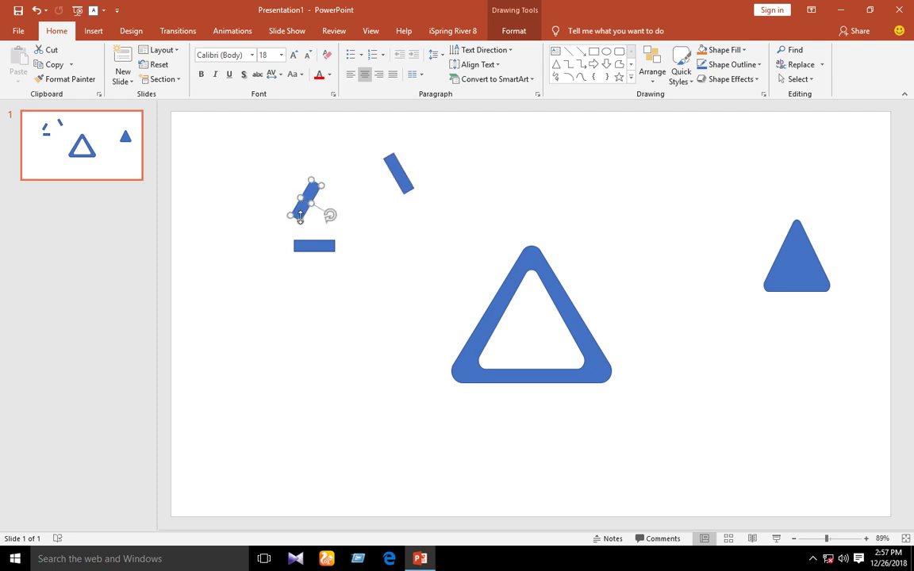
Drag the two tilted bars and the horizontal bar onto the hollow triangle's three edges.
{"action": "left_click_drag", "start_coordinate": [311, 215], "coordinate": [479, 388]}
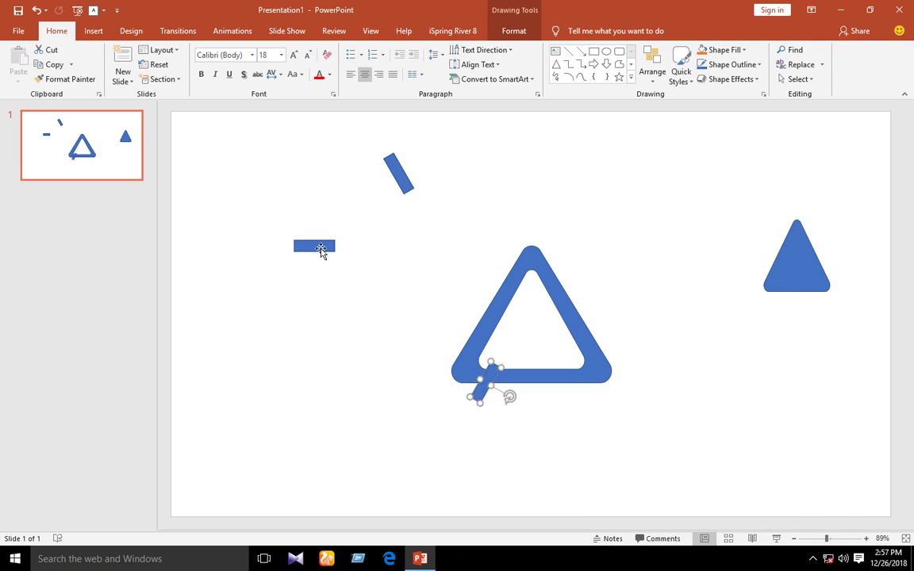
{"action": "left_click", "coordinate": [397, 175]}
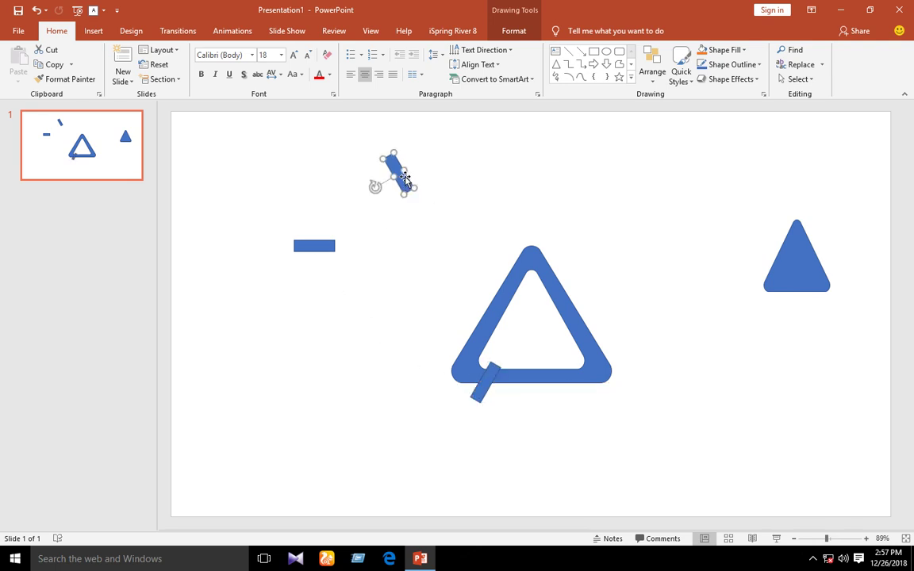
{"action": "mouse_move", "coordinate": [410, 184]}
{"action": "left_mouse_down"}
{"action": "mouse_move", "coordinate": [527, 283]}
{"action": "mouse_move", "coordinate": [528, 274]}
{"action": "left_mouse_up"}
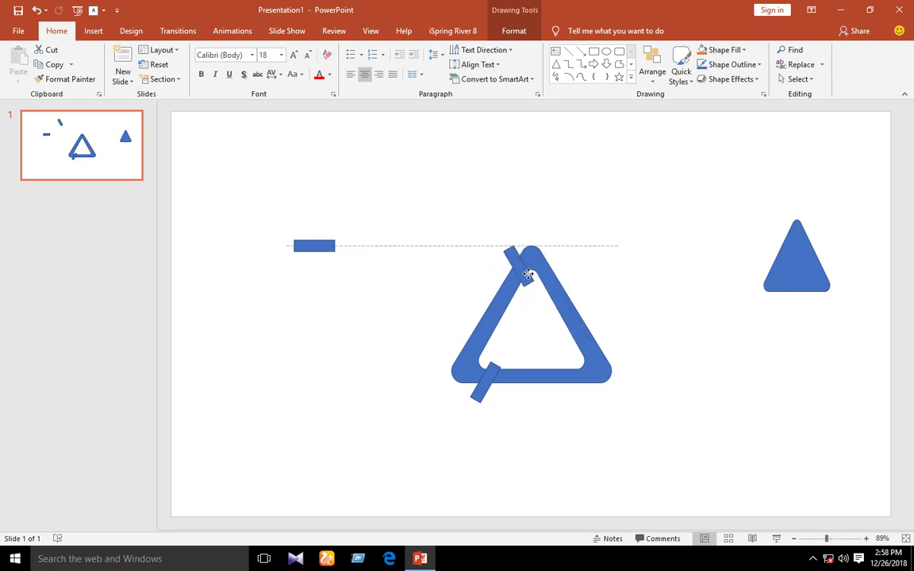
{"action": "left_click", "coordinate": [314, 246]}
{"action": "left_click", "coordinate": [357, 232]}
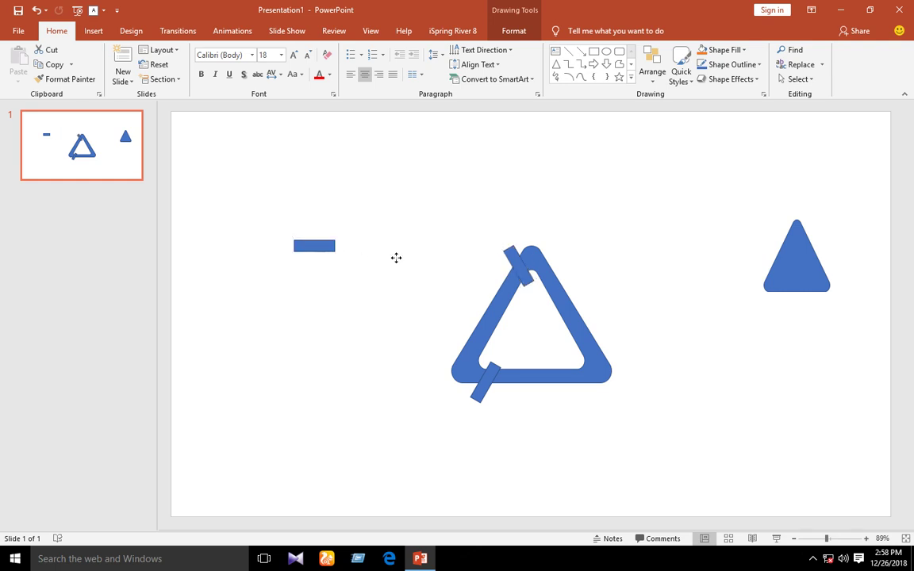
{"action": "left_click_drag", "start_coordinate": [315, 246], "coordinate": [595, 357]}
Select the triangle with its three crossing bars and apply Merge Shapes > Fragment.
{"action": "left_click_drag", "start_coordinate": [709, 461], "coordinate": [387, 233]}
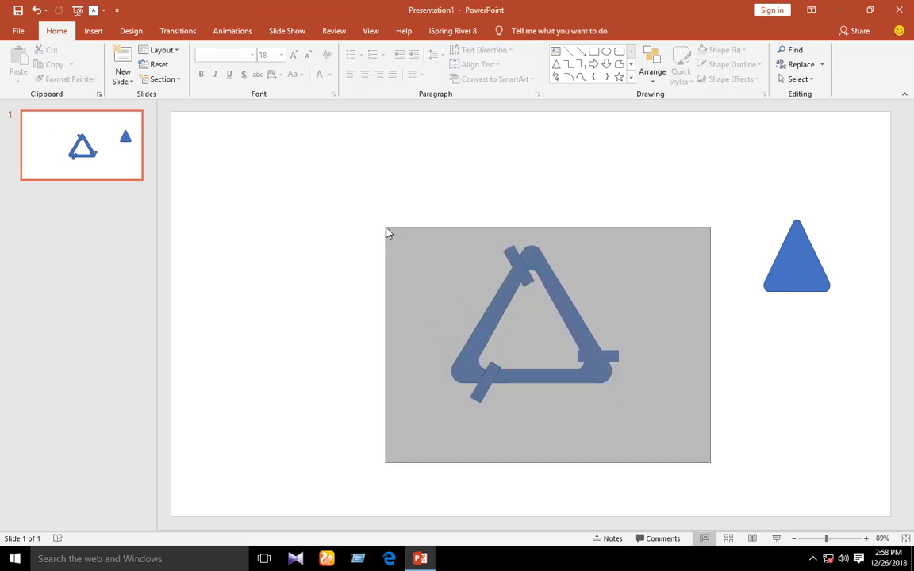
{"action": "left_click_drag", "start_coordinate": [388, 232], "coordinate": [386, 220]}
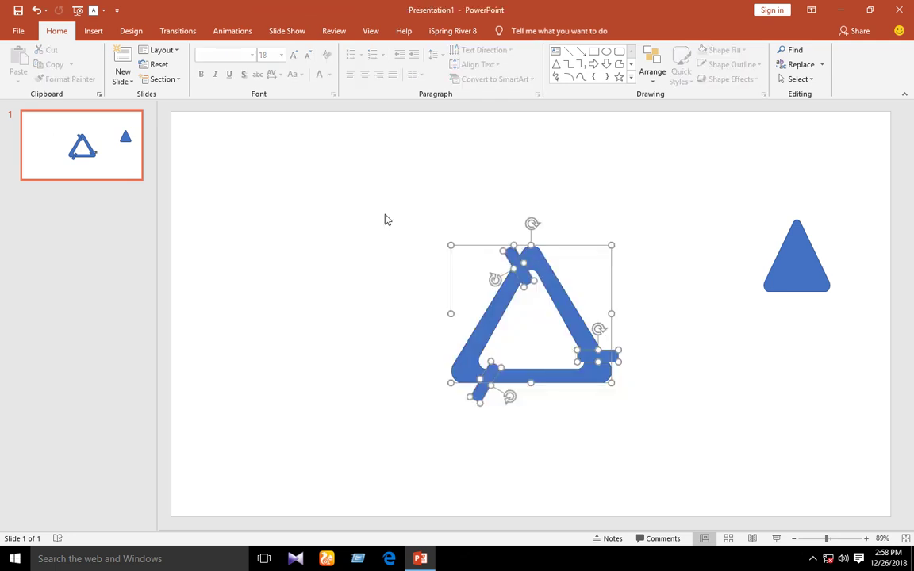
{"action": "left_click", "coordinate": [339, 274]}
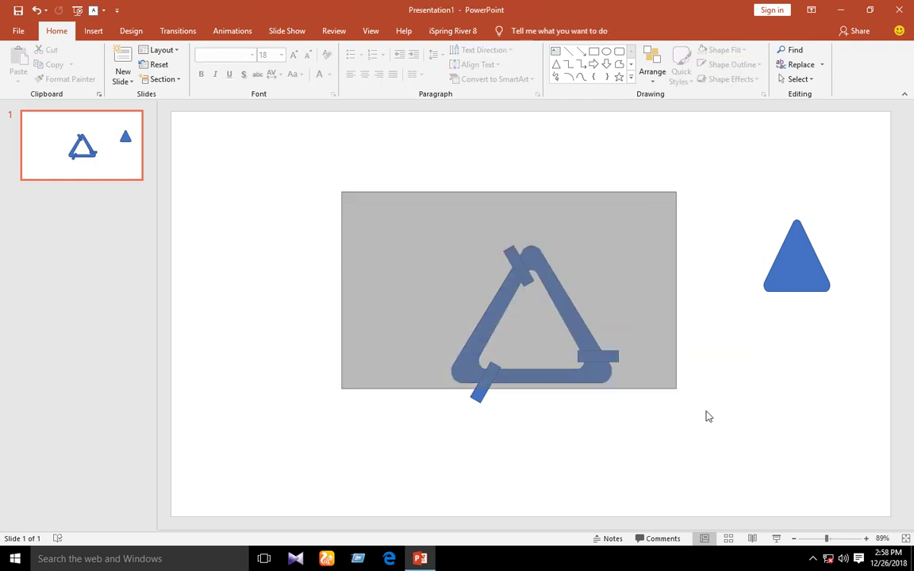
{"action": "left_click_drag", "start_coordinate": [341, 193], "coordinate": [678, 409]}
{"action": "left_click", "coordinate": [514, 30]}
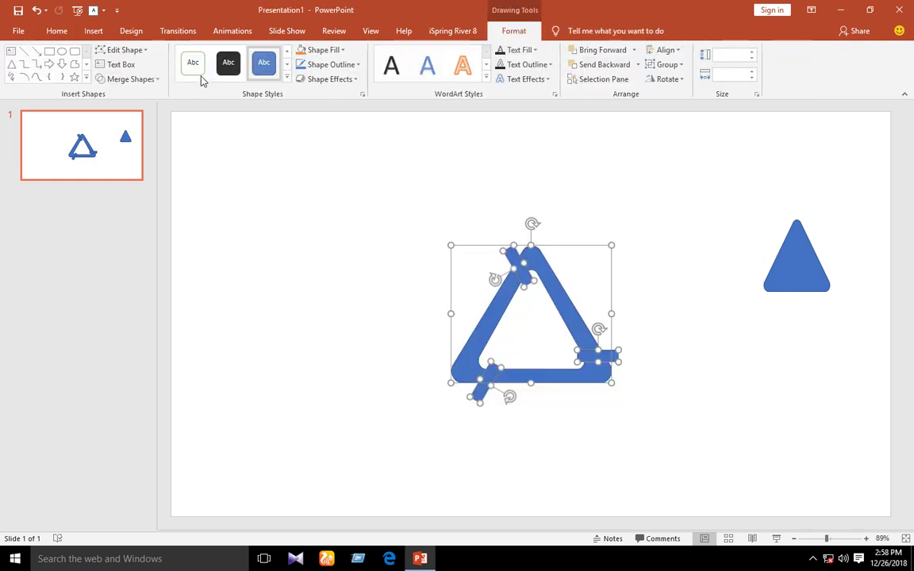
{"action": "left_click", "coordinate": [133, 80]}
{"action": "left_click", "coordinate": [137, 126]}
{"action": "left_click", "coordinate": [351, 179]}
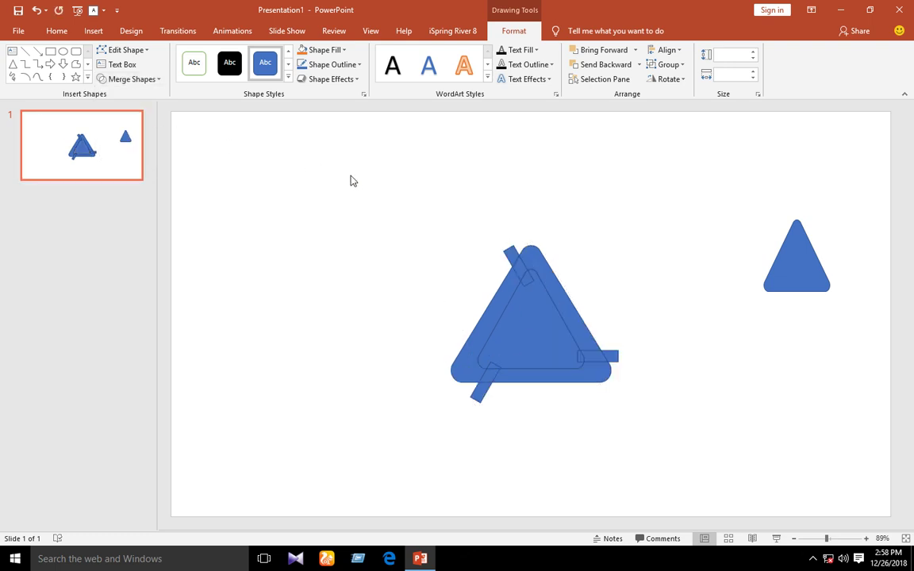
Delete the inner triangle fragment and the bar piece at the top apex.
{"action": "left_click", "coordinate": [517, 328]}
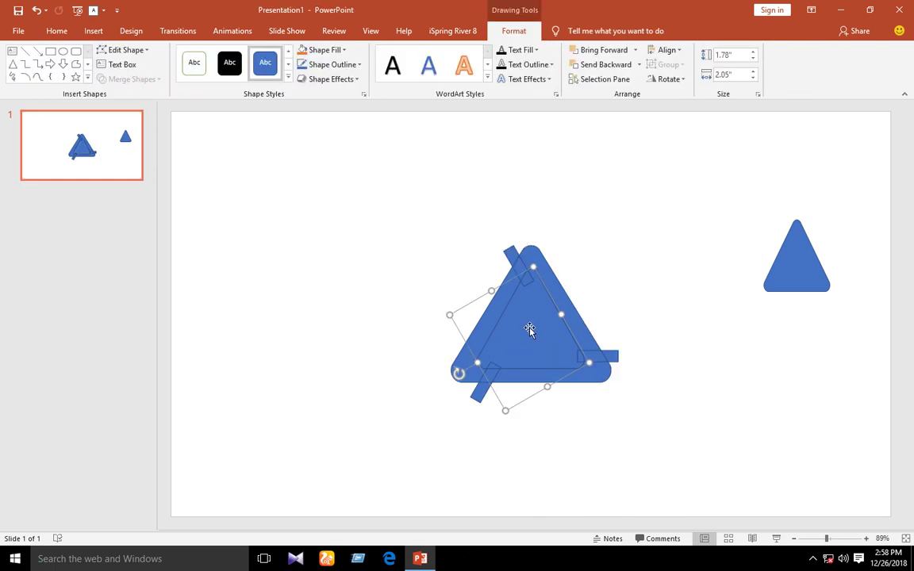
{"action": "key", "text": "Delete"}
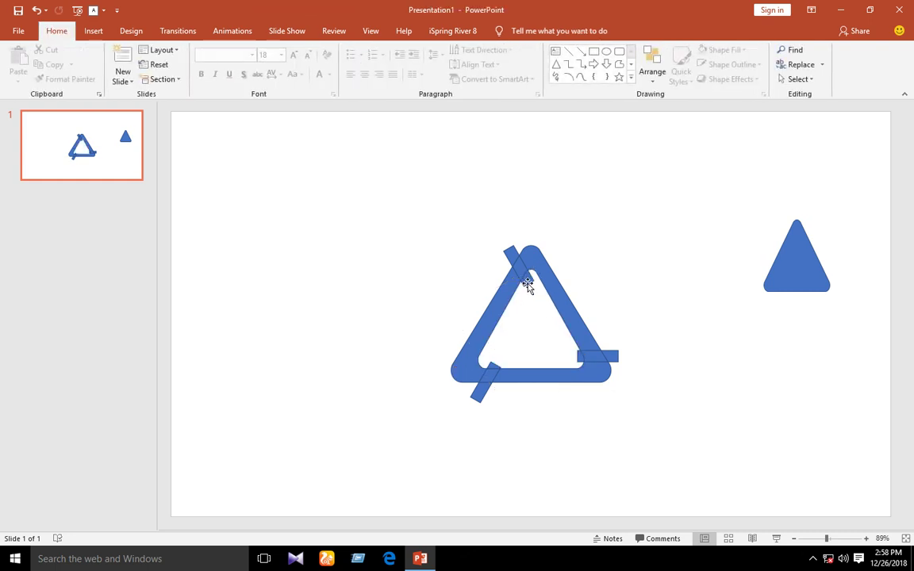
{"action": "left_click", "coordinate": [525, 278]}
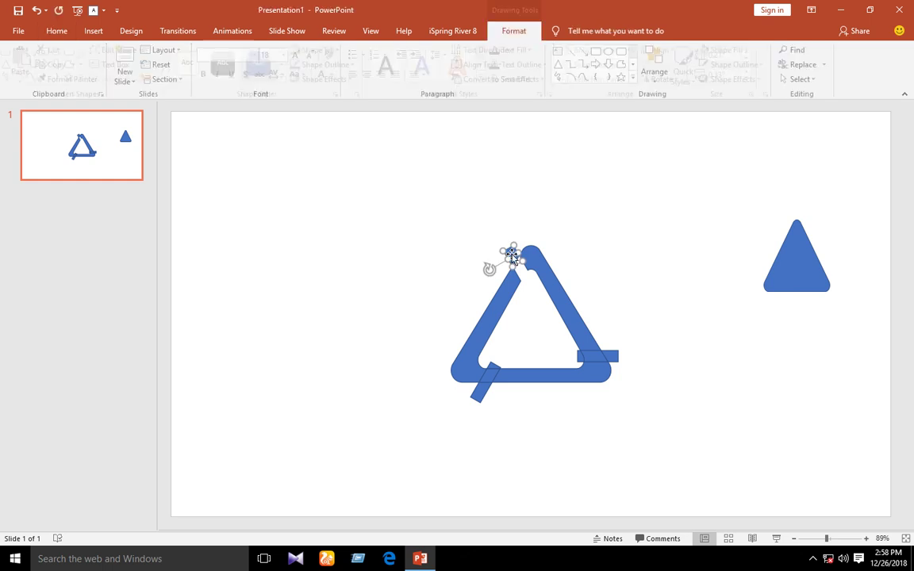
{"action": "key", "text": "Delete"}
Delete the leftover bar pieces at the bottom-right and bottom-left corners.
{"action": "key", "text": "Delete"}
{"action": "left_click", "coordinate": [612, 357]}
{"action": "key", "text": "Delete"}
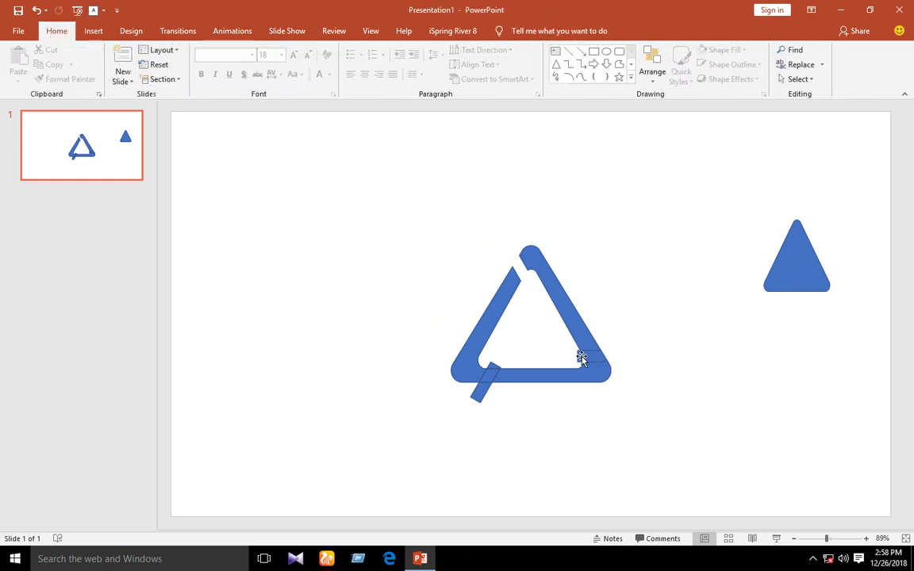
{"action": "key", "text": "Delete"}
{"action": "left_click", "coordinate": [582, 357]}
{"action": "key", "text": "Delete"}
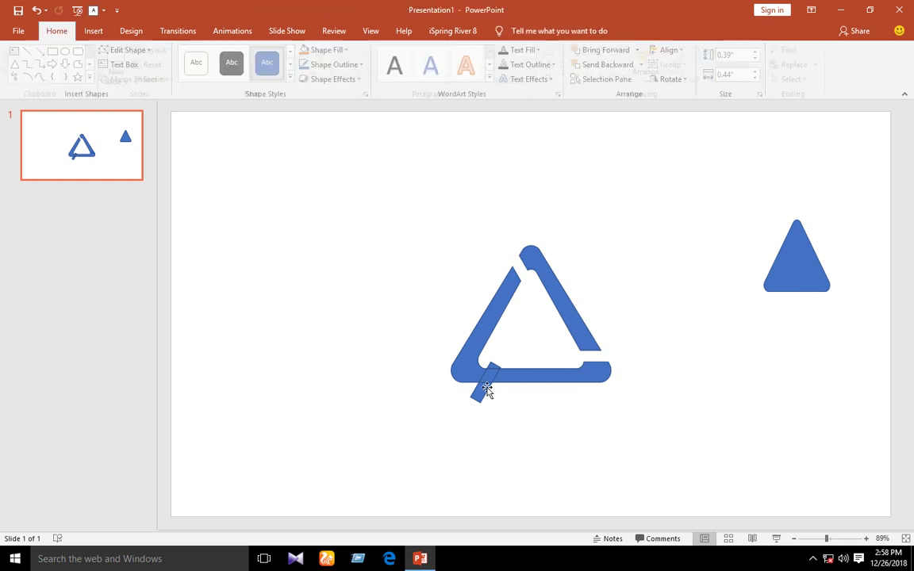
{"action": "left_click", "coordinate": [487, 397]}
{"action": "key", "text": "Delete"}
{"action": "left_click", "coordinate": [491, 371]}
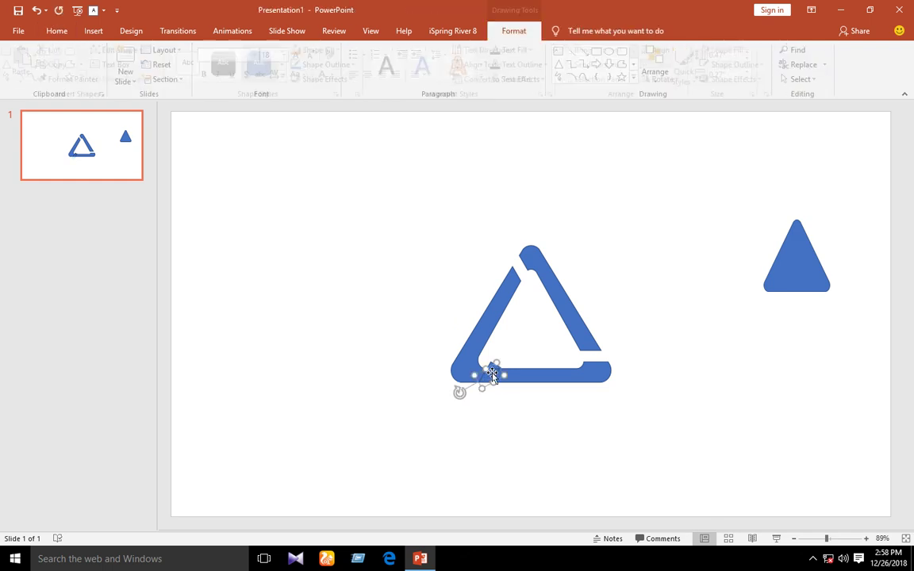
{"action": "key", "text": "Delete"}
{"action": "left_click", "coordinate": [547, 374]}
{"action": "left_click", "coordinate": [598, 423]}
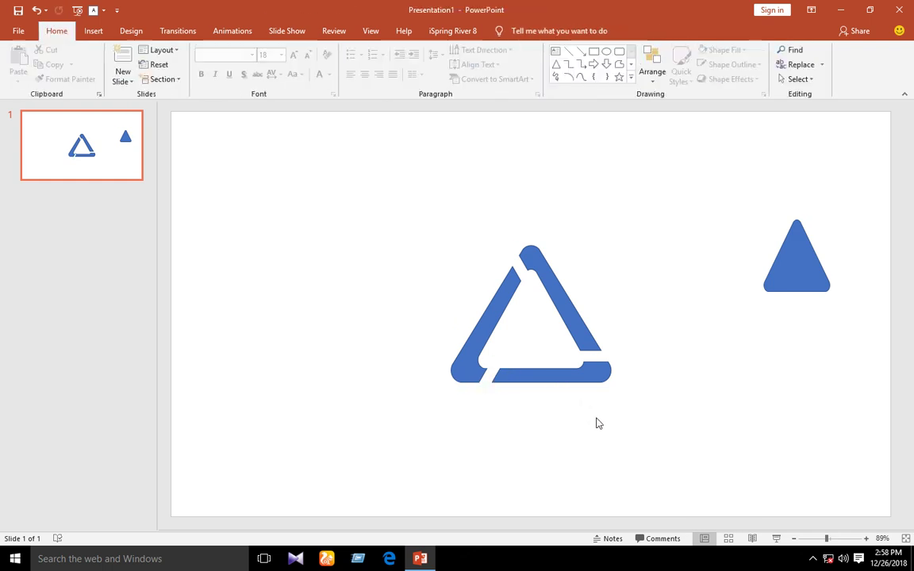
{"action": "left_click", "coordinate": [542, 295]}
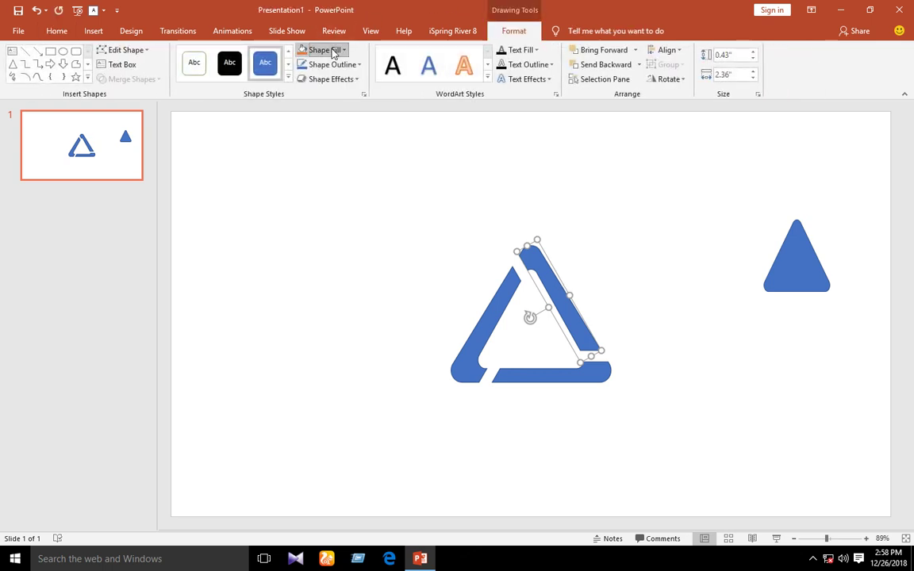
Fill the triangle's right bar orange and remove its outline.
{"action": "left_click", "coordinate": [333, 53]}
{"action": "left_click", "coordinate": [354, 76]}
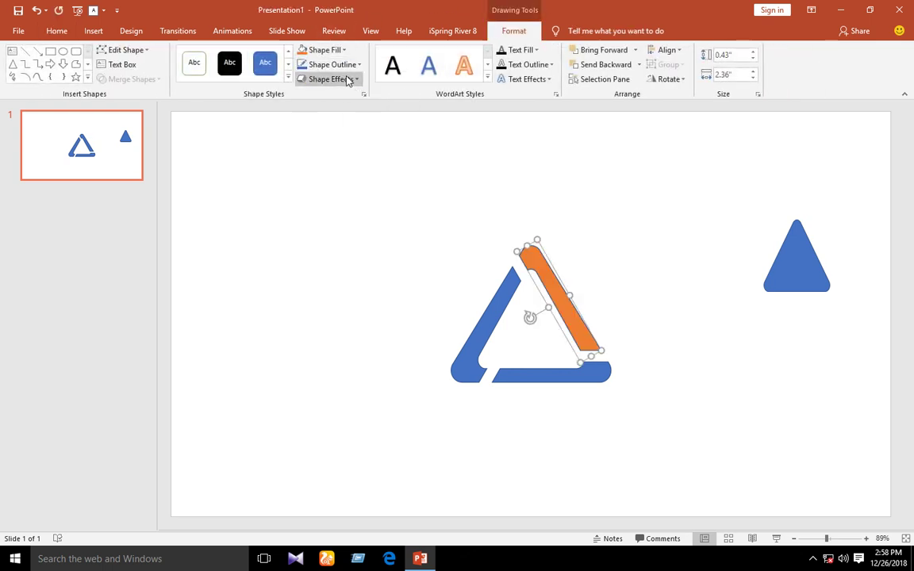
{"action": "left_click", "coordinate": [332, 65]}
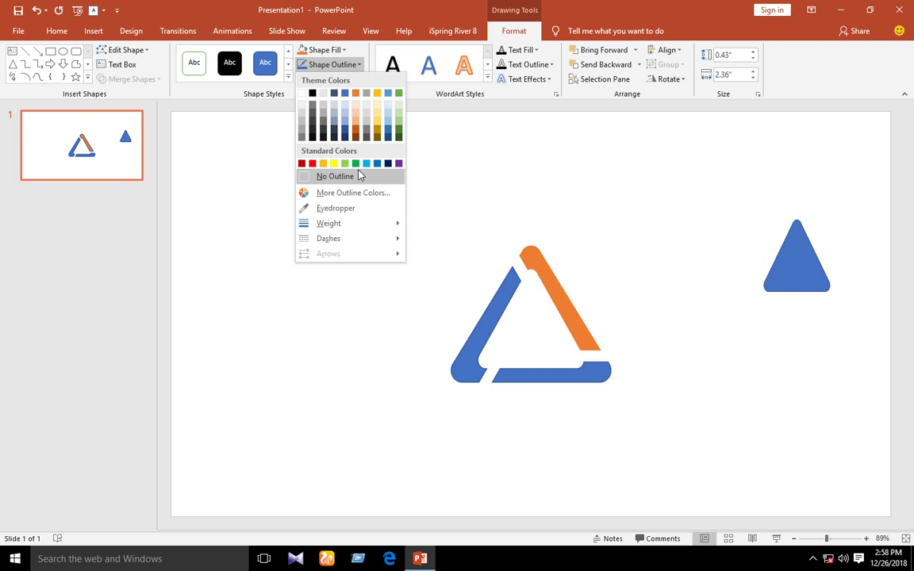
{"action": "left_click", "coordinate": [359, 174]}
Fill the bottom bar Blue and the left bar green.
{"action": "left_click", "coordinate": [518, 378]}
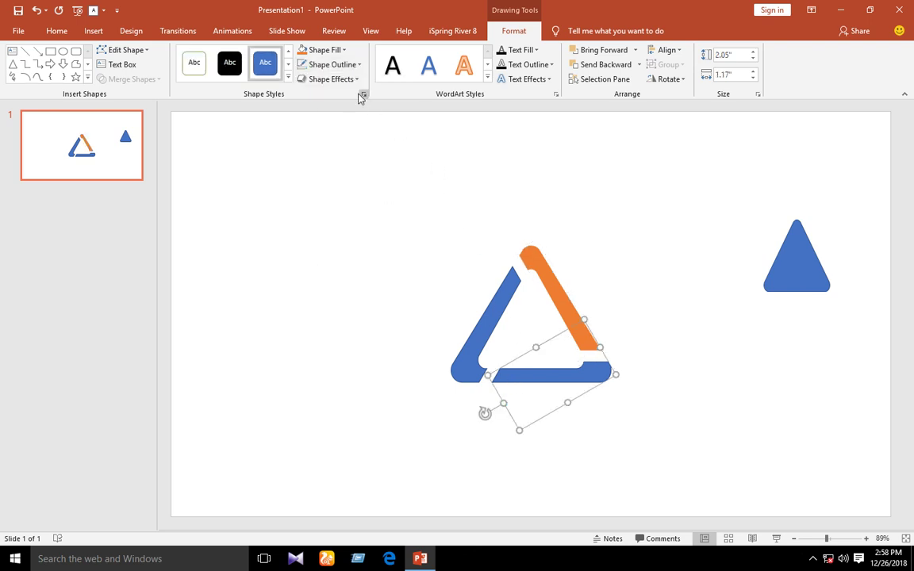
{"action": "left_click", "coordinate": [321, 50]}
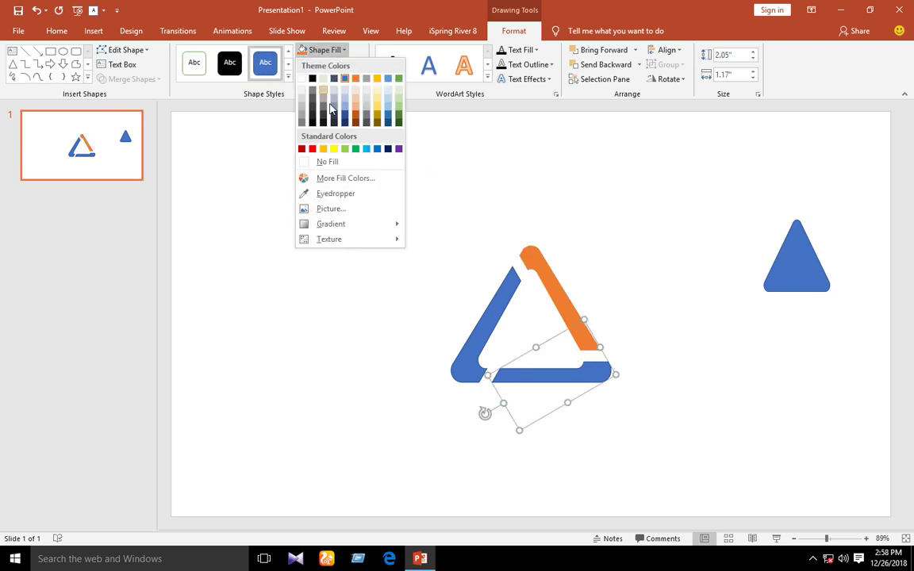
{"action": "left_click", "coordinate": [379, 149]}
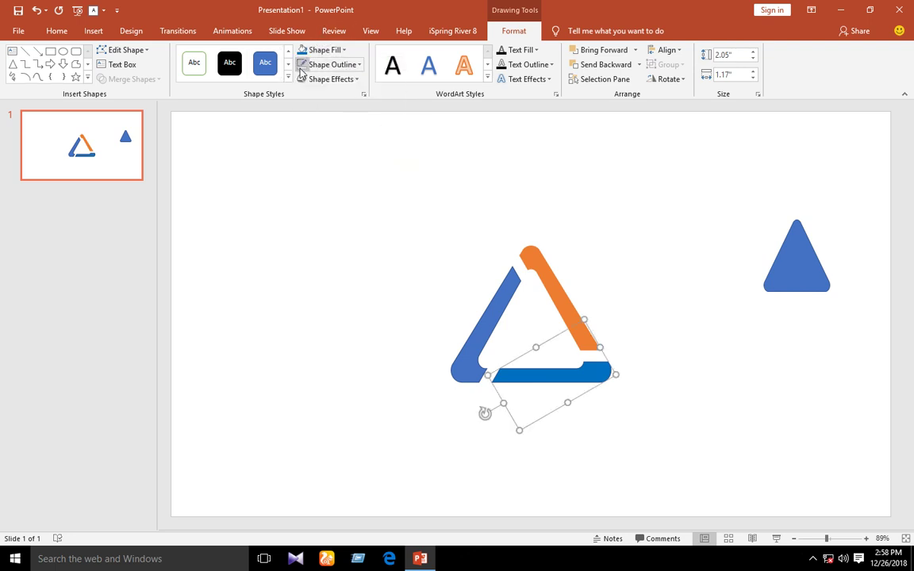
{"action": "left_click", "coordinate": [490, 310]}
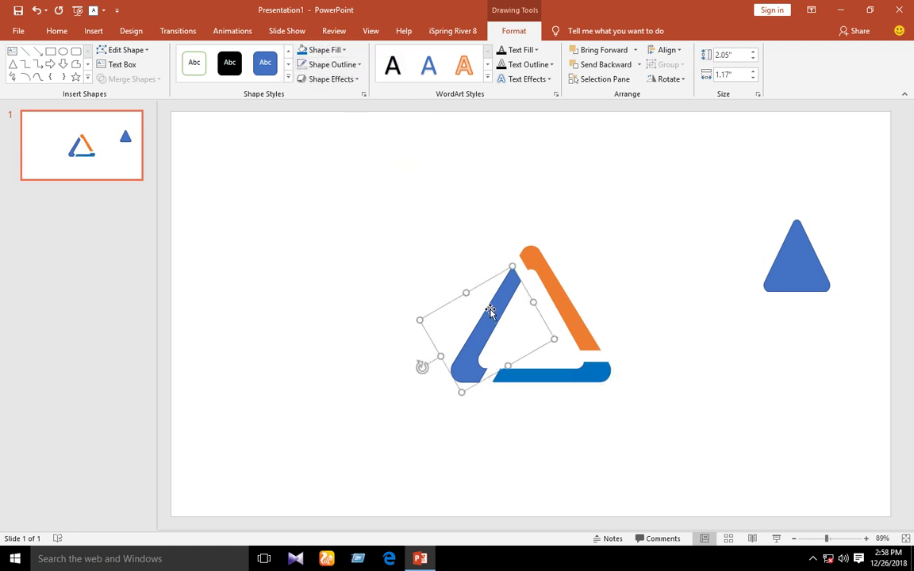
{"action": "left_click", "coordinate": [341, 51]}
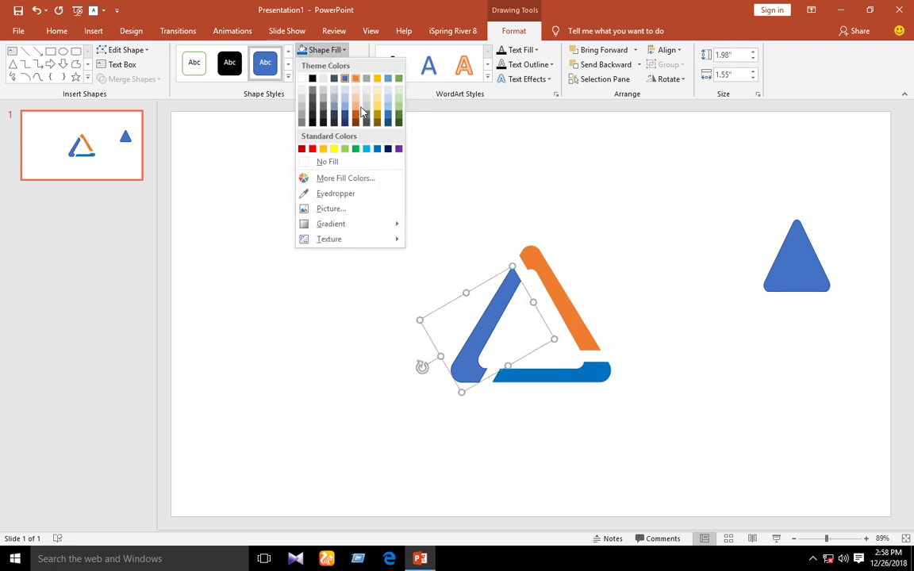
{"action": "left_click", "coordinate": [354, 150]}
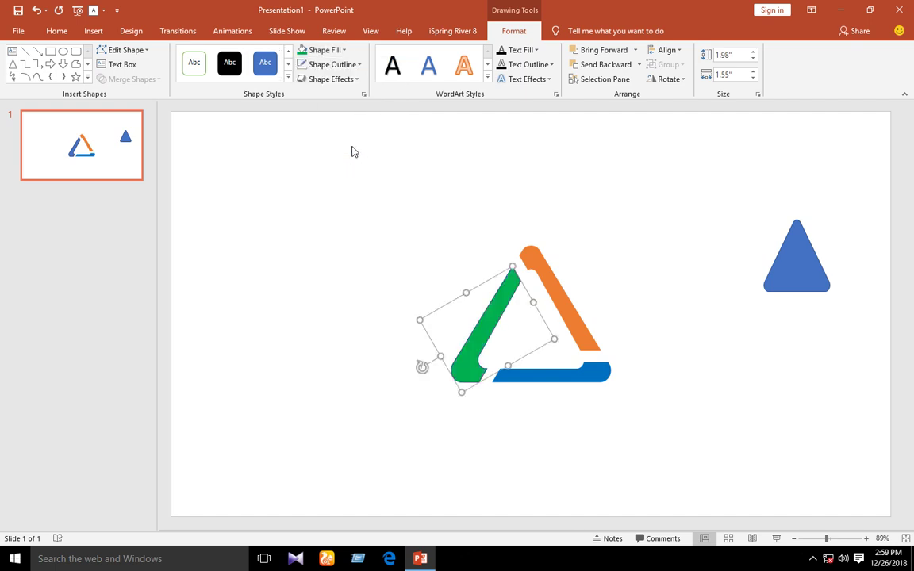
Move the small blue triangle into the logo's centre and open its Format Shape pane.
{"action": "left_click", "coordinate": [326, 171]}
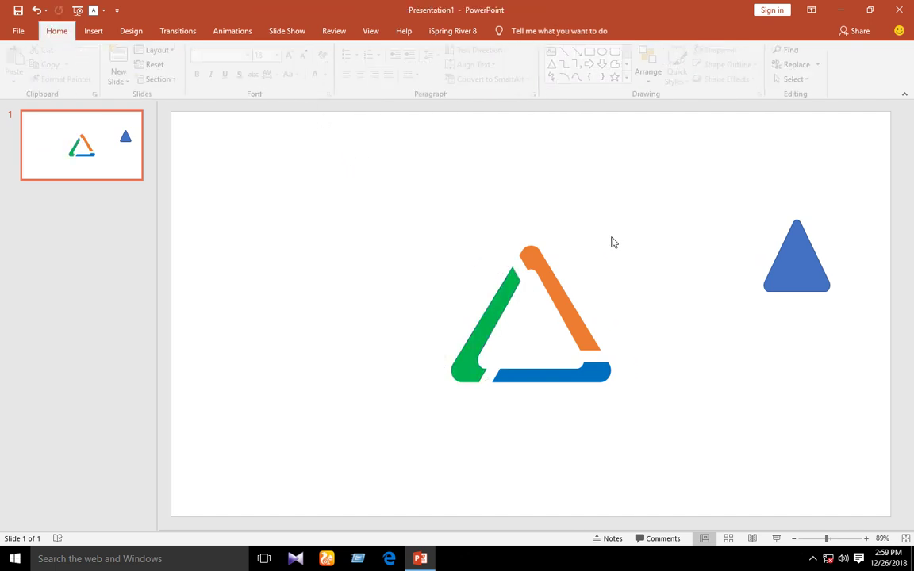
{"action": "mouse_move", "coordinate": [819, 269]}
{"action": "left_mouse_down"}
{"action": "mouse_move", "coordinate": [532, 353]}
{"action": "mouse_move", "coordinate": [528, 318]}
{"action": "mouse_move", "coordinate": [533, 341]}
{"action": "left_mouse_up"}
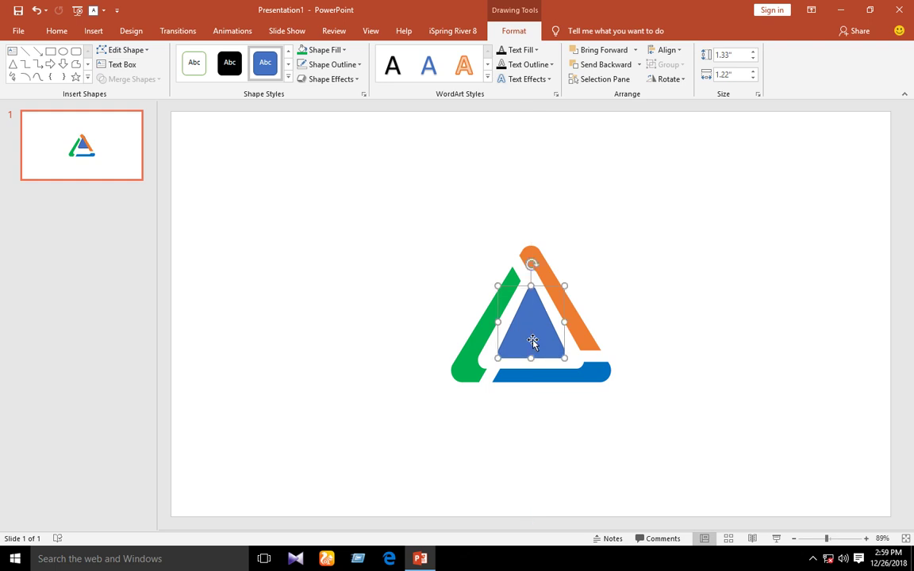
{"action": "right_click", "coordinate": [533, 341]}
{"action": "left_click", "coordinate": [564, 299]}
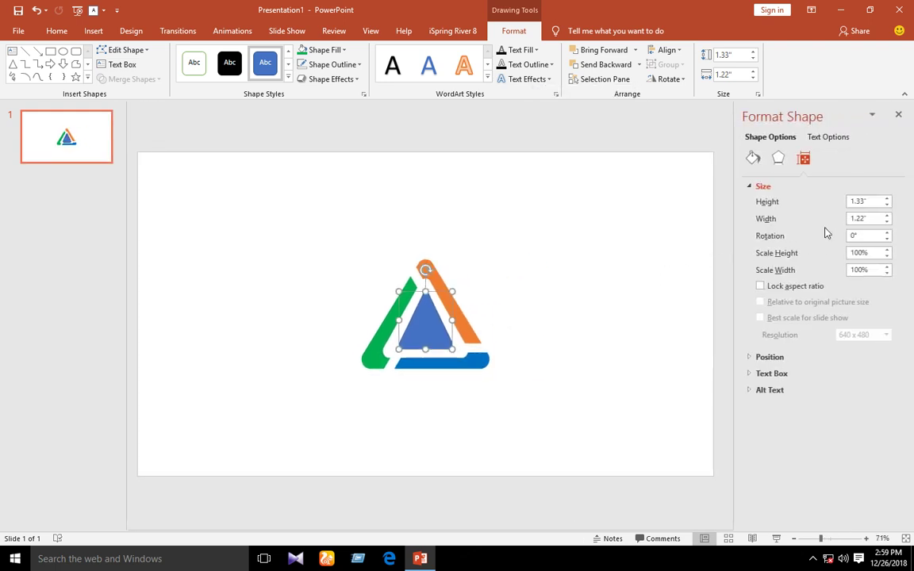
{"action": "left_click", "coordinate": [898, 114]}
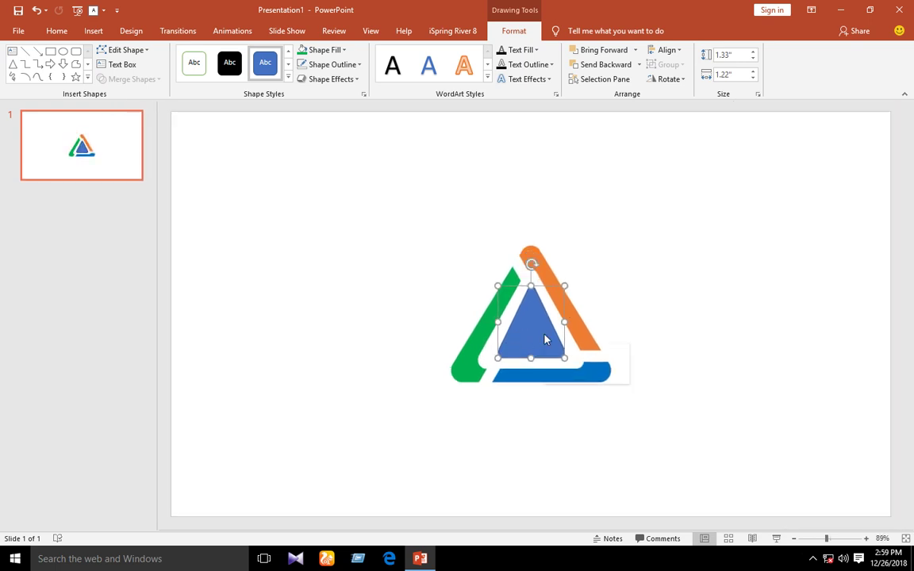
{"action": "right_click", "coordinate": [553, 339]}
{"action": "left_click", "coordinate": [591, 309]}
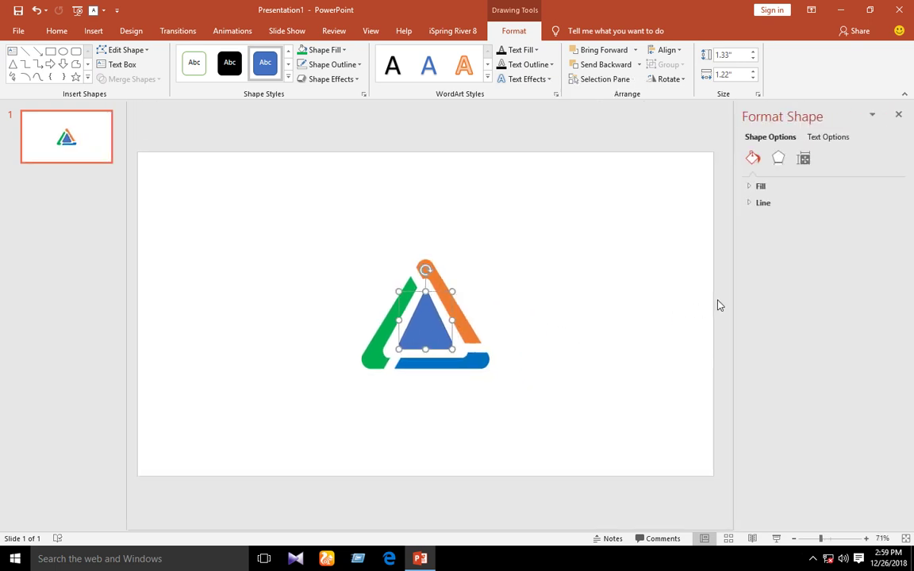
Give the inner triangle a gradient fill with an orange first stop and light-blue 41% stop.
{"action": "left_click", "coordinate": [763, 186]}
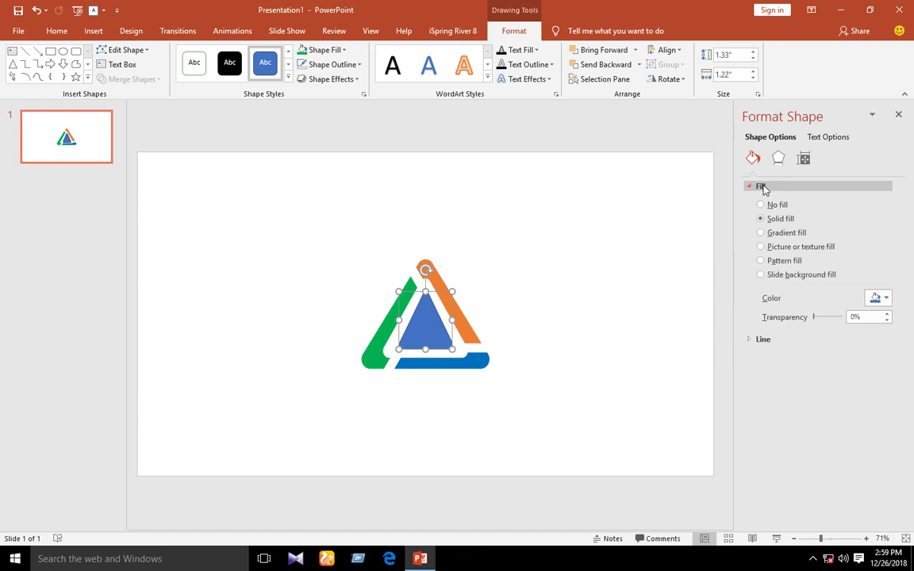
{"action": "left_click", "coordinate": [776, 234]}
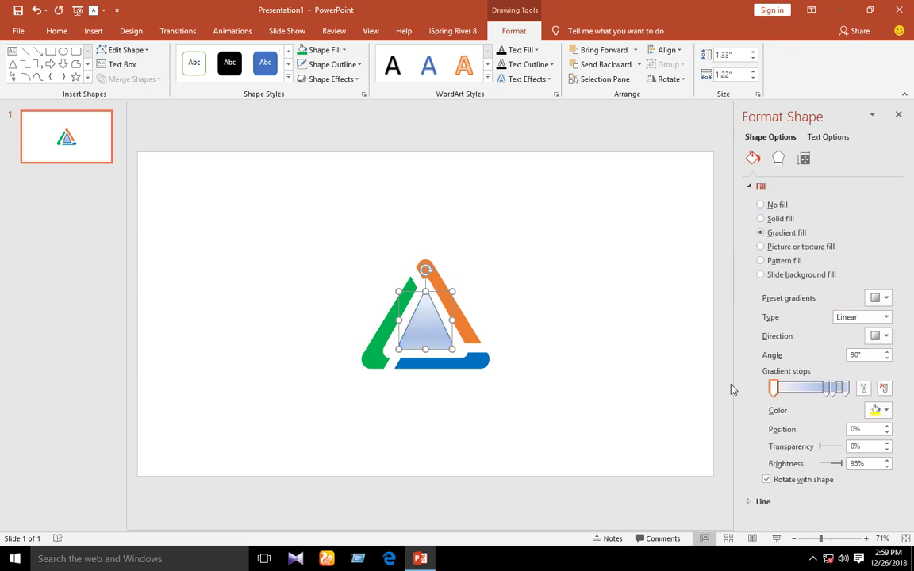
{"action": "left_click", "coordinate": [774, 389]}
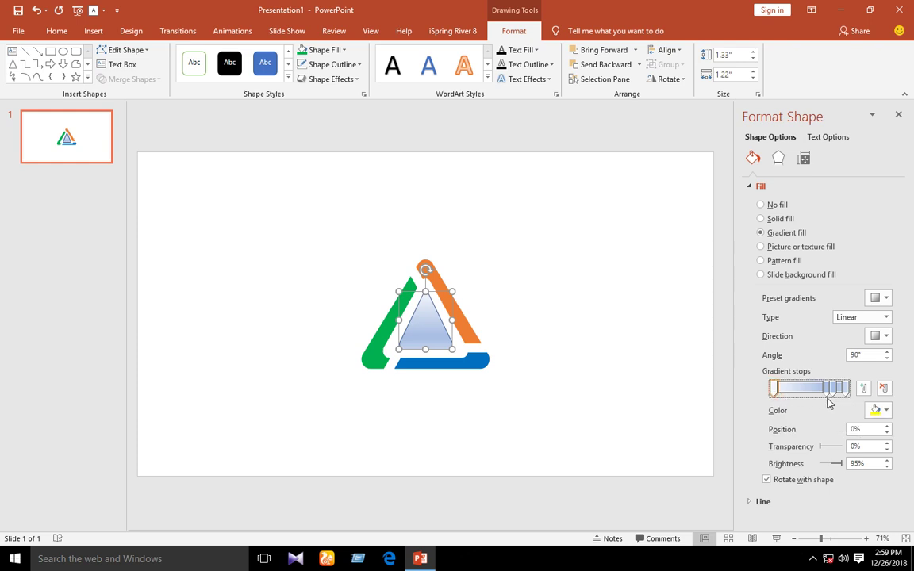
{"action": "left_click", "coordinate": [879, 413]}
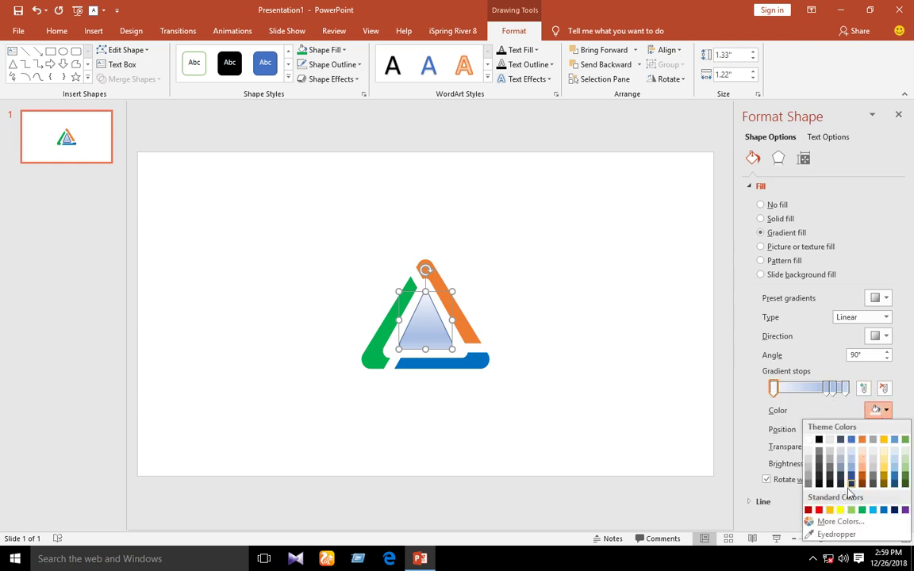
{"action": "left_click", "coordinate": [864, 441]}
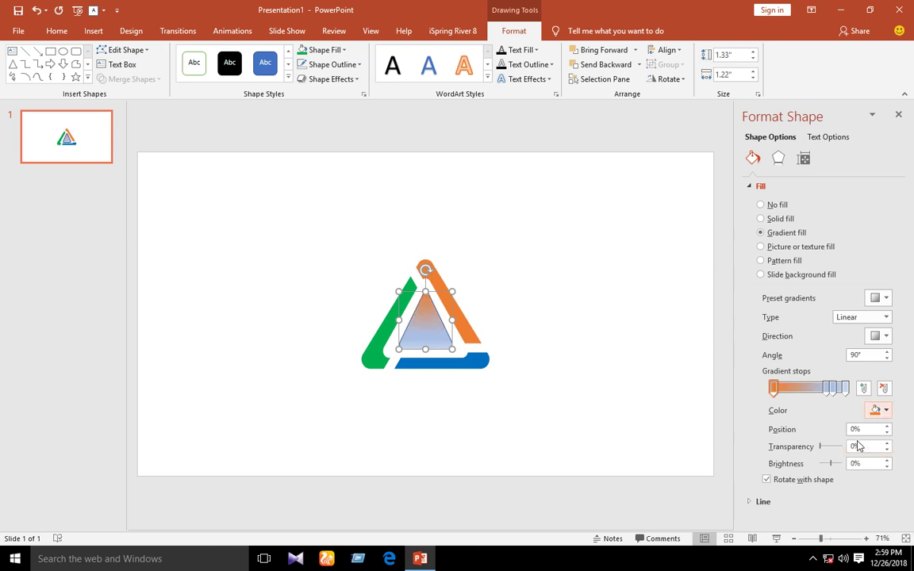
{"action": "left_click", "coordinate": [805, 393]}
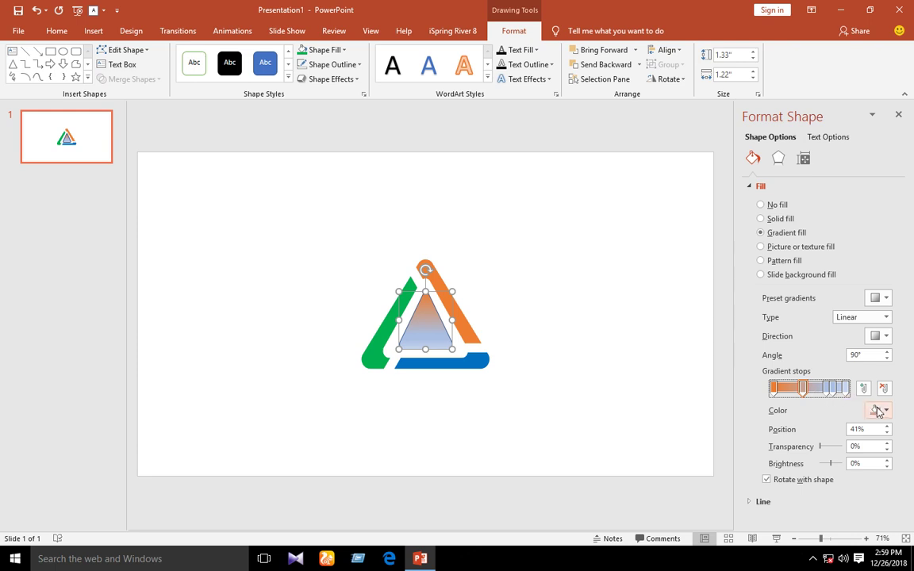
{"action": "left_click", "coordinate": [877, 410]}
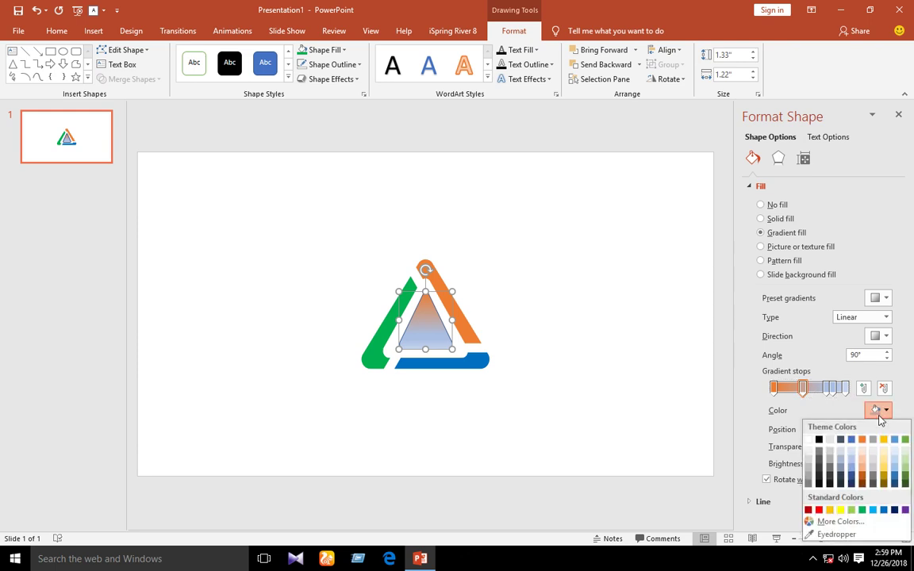
{"action": "left_click", "coordinate": [883, 510]}
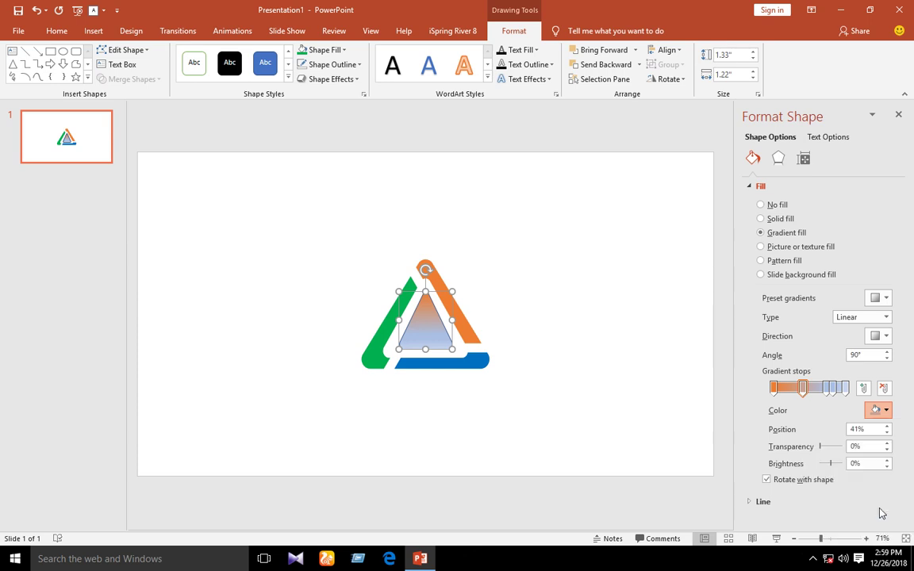
{"action": "left_click", "coordinate": [876, 411]}
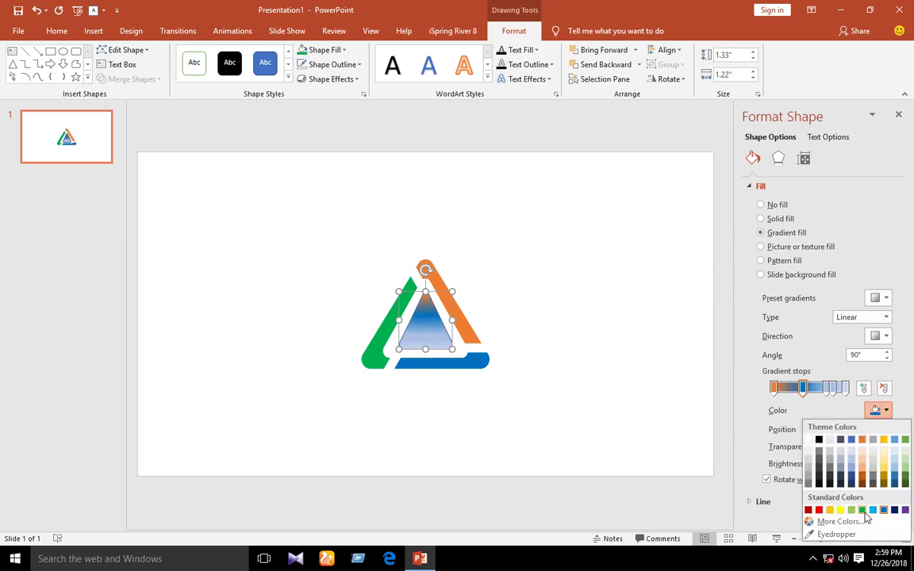
{"action": "left_click", "coordinate": [872, 510]}
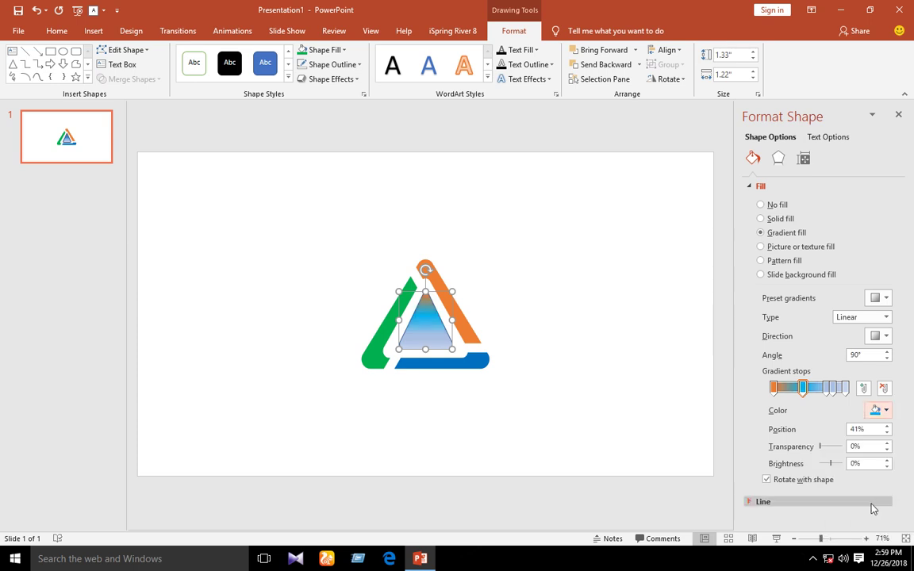
Colour the last and 83% gradient stops green and the 74% stop blue.
{"action": "left_click", "coordinate": [846, 388]}
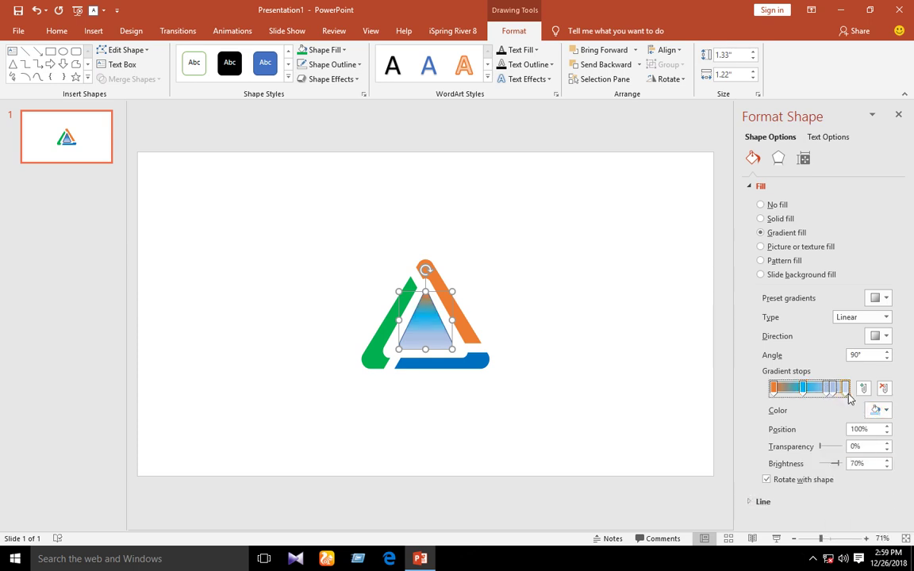
{"action": "left_click", "coordinate": [875, 410]}
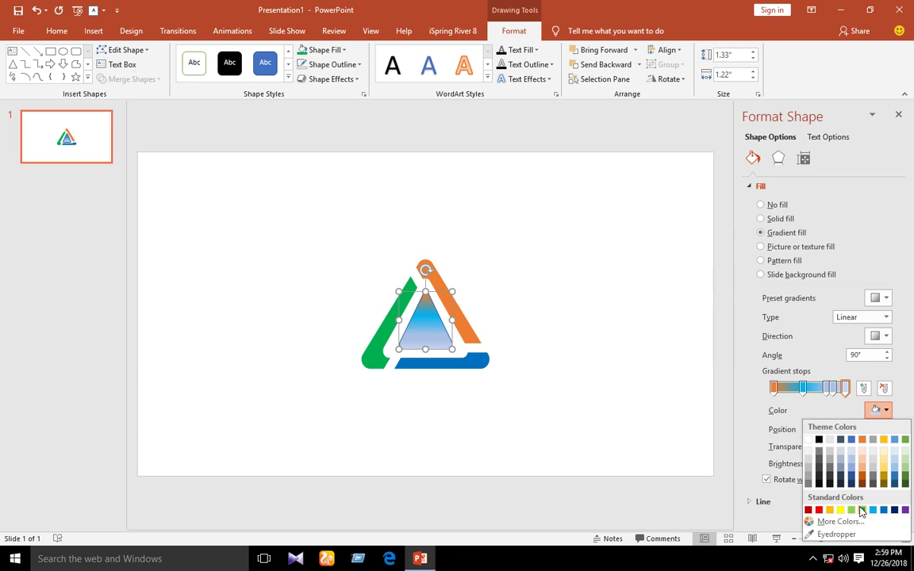
{"action": "left_click", "coordinate": [862, 510]}
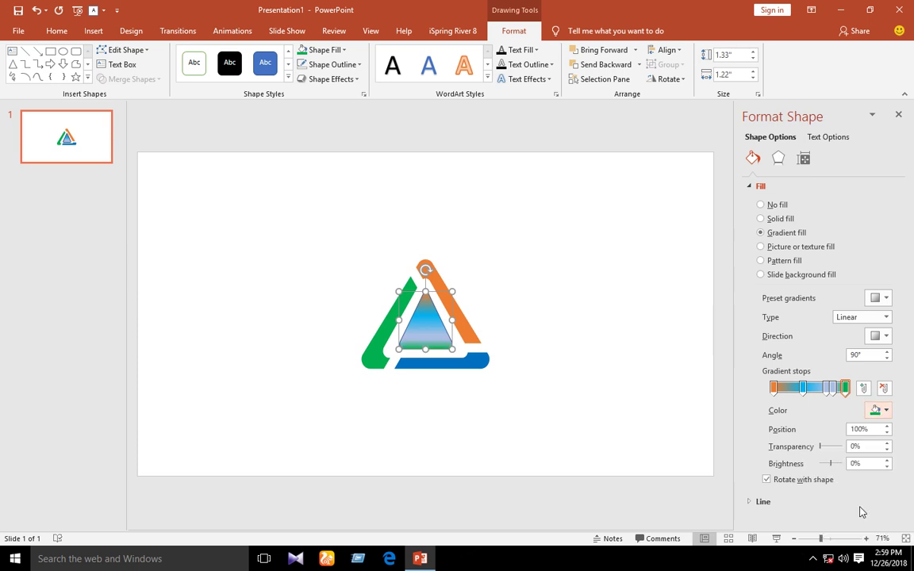
{"action": "left_click", "coordinate": [831, 388]}
{"action": "left_click", "coordinate": [877, 410]}
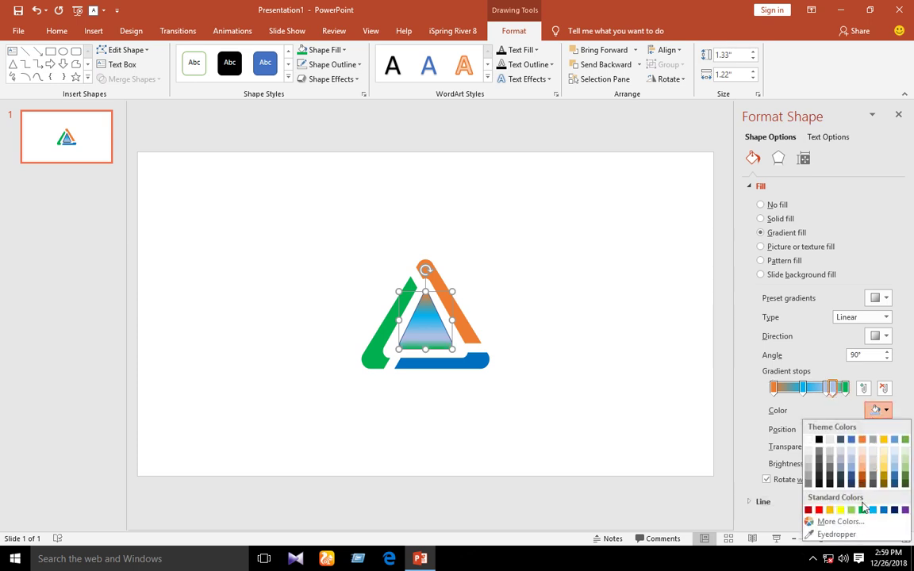
{"action": "left_click", "coordinate": [863, 510]}
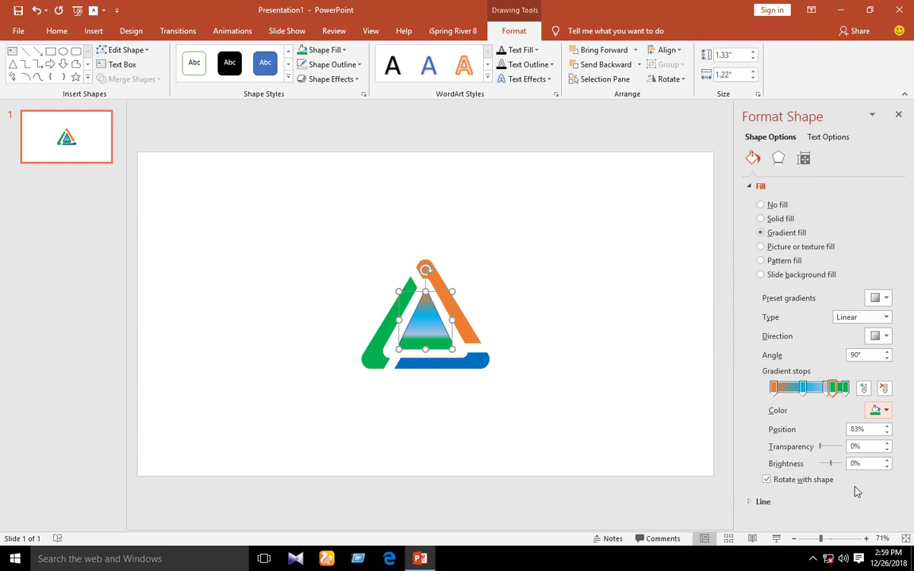
{"action": "left_click", "coordinate": [825, 388]}
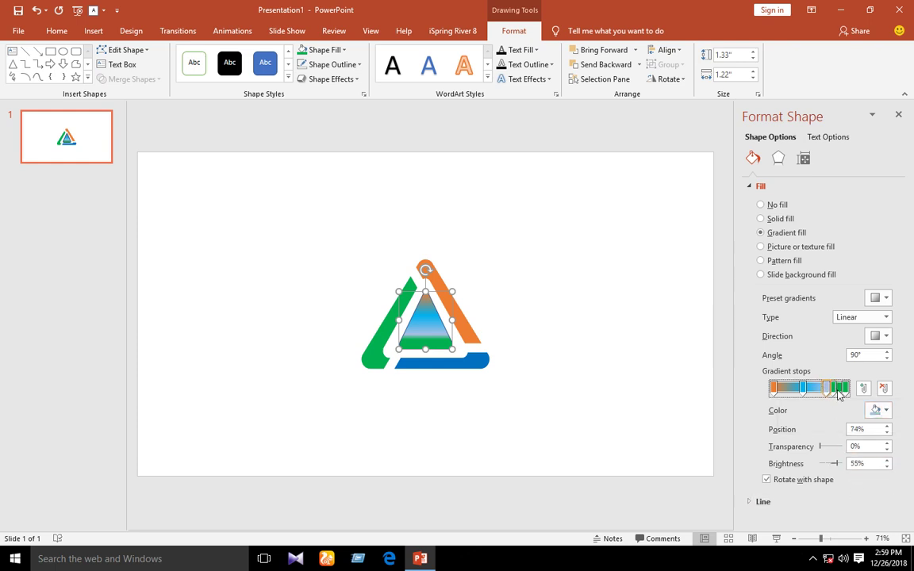
{"action": "left_click", "coordinate": [879, 414]}
{"action": "left_click", "coordinate": [873, 510]}
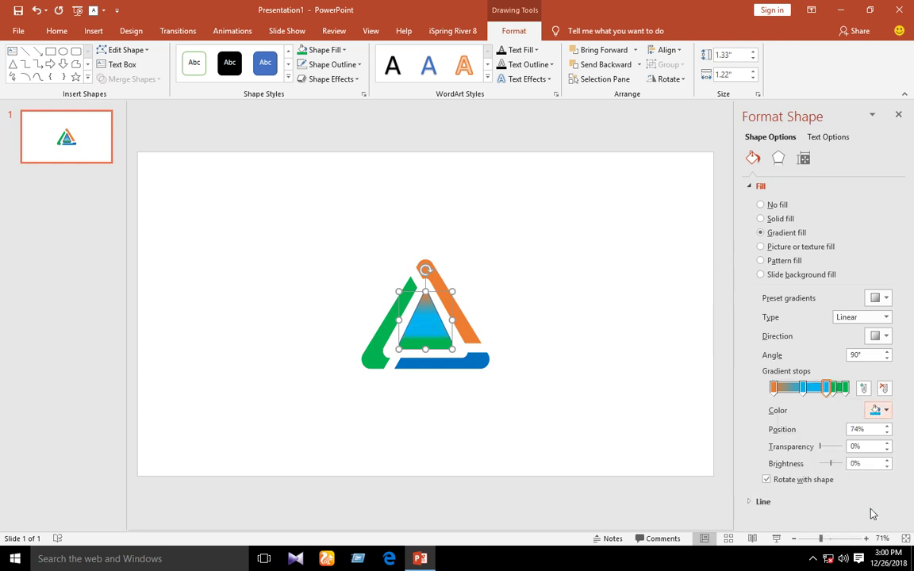
Make the 41% stop orange, add a light-blue stop at 50%, and angle the gradient 135°.
{"action": "left_click", "coordinate": [804, 388]}
{"action": "left_click", "coordinate": [873, 411]}
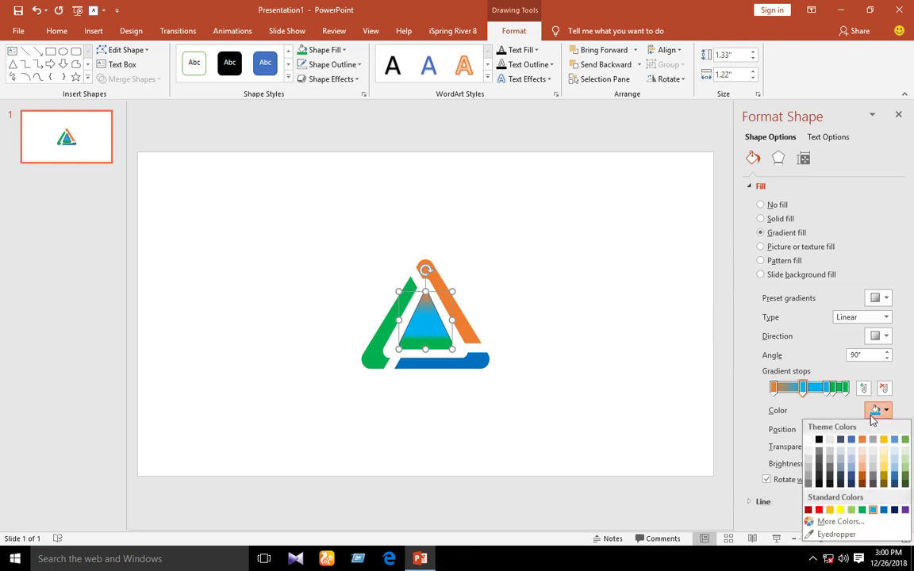
{"action": "left_click", "coordinate": [862, 439]}
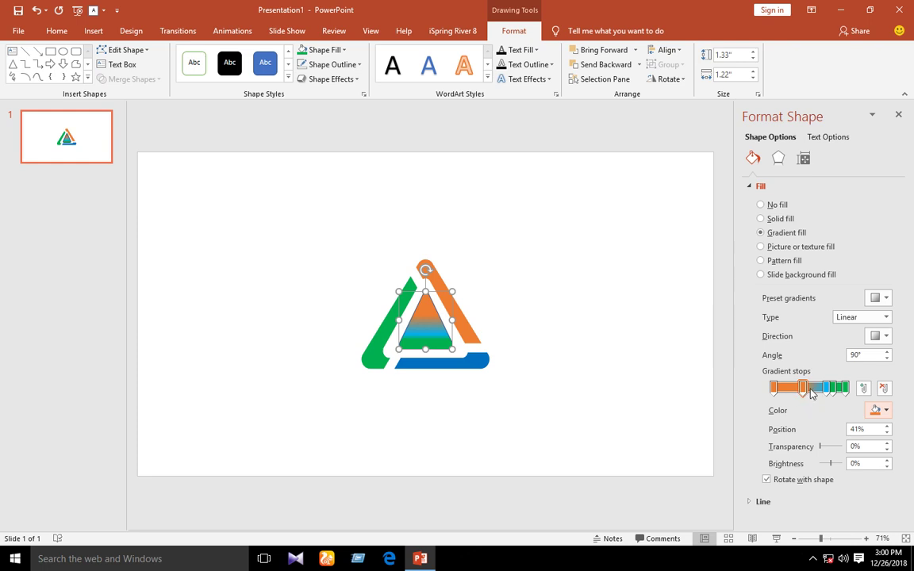
{"action": "left_click", "coordinate": [811, 390]}
{"action": "left_click", "coordinate": [872, 411]}
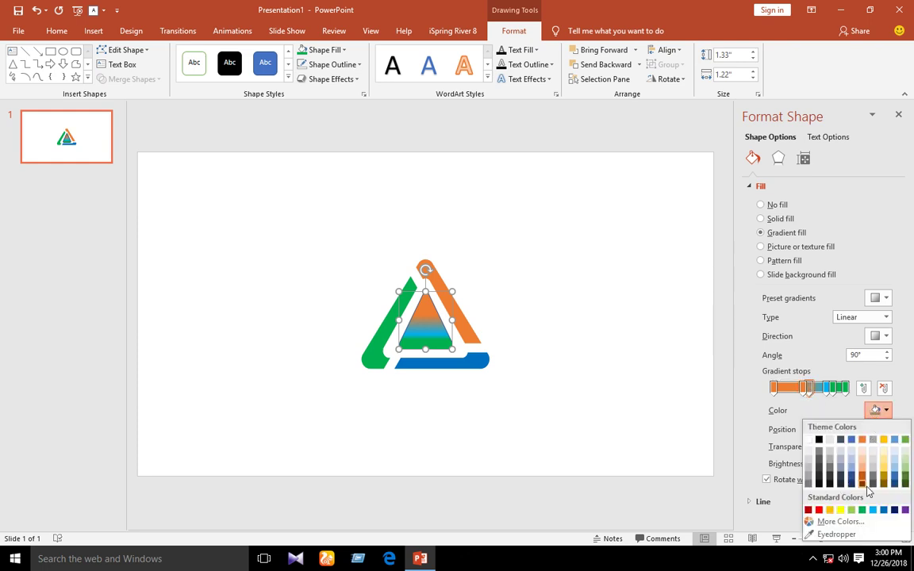
{"action": "left_click", "coordinate": [873, 510]}
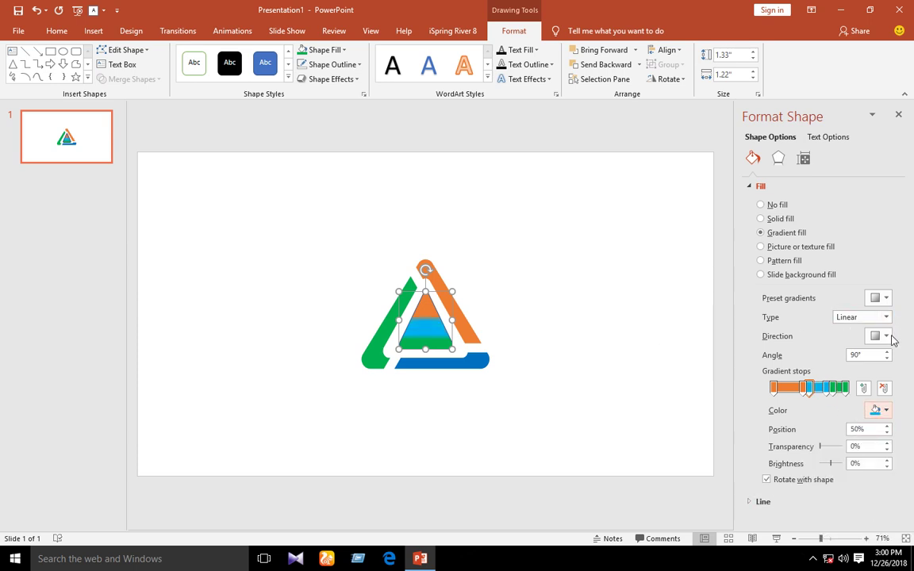
{"action": "left_click", "coordinate": [875, 336]}
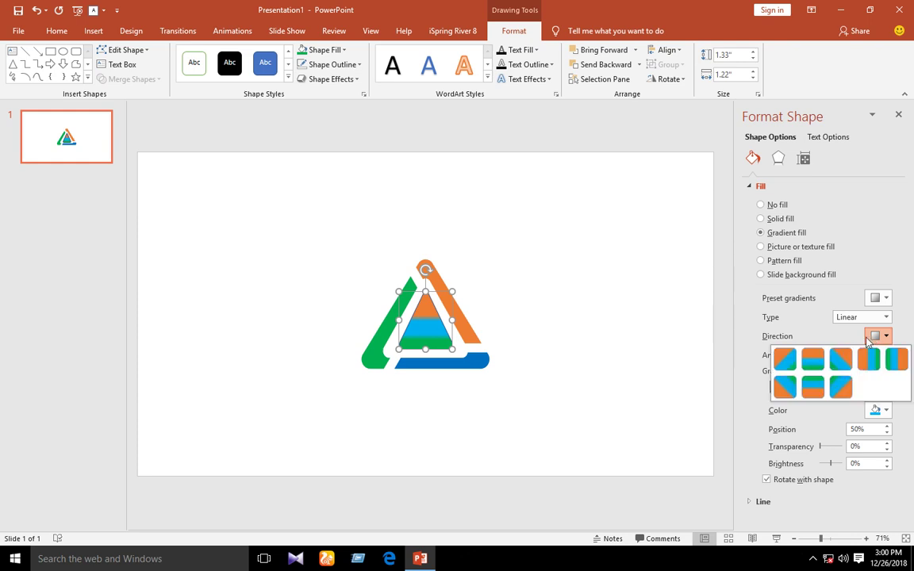
{"action": "left_click", "coordinate": [841, 360]}
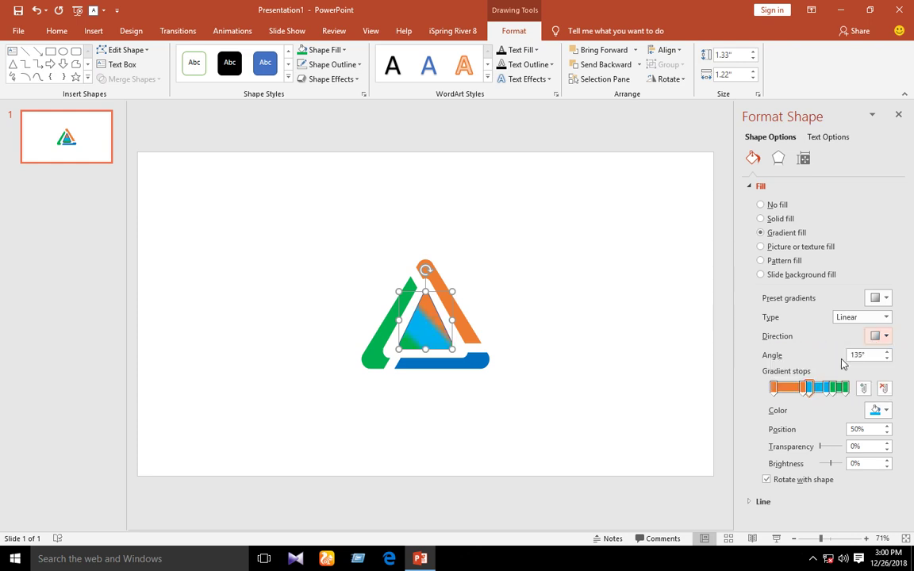
{"action": "left_click", "coordinate": [694, 365]}
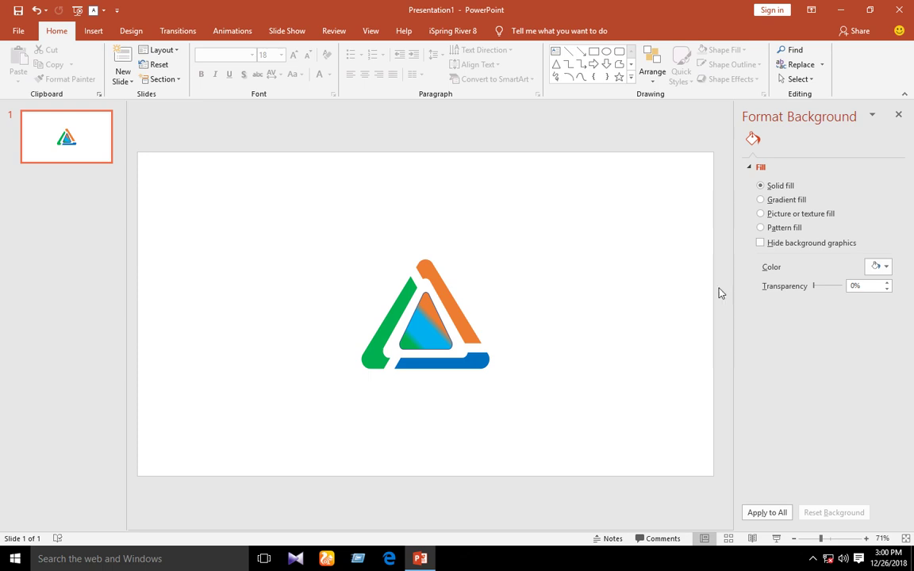
Remove the outline from the inner gradient triangle.
{"action": "left_click", "coordinate": [898, 117]}
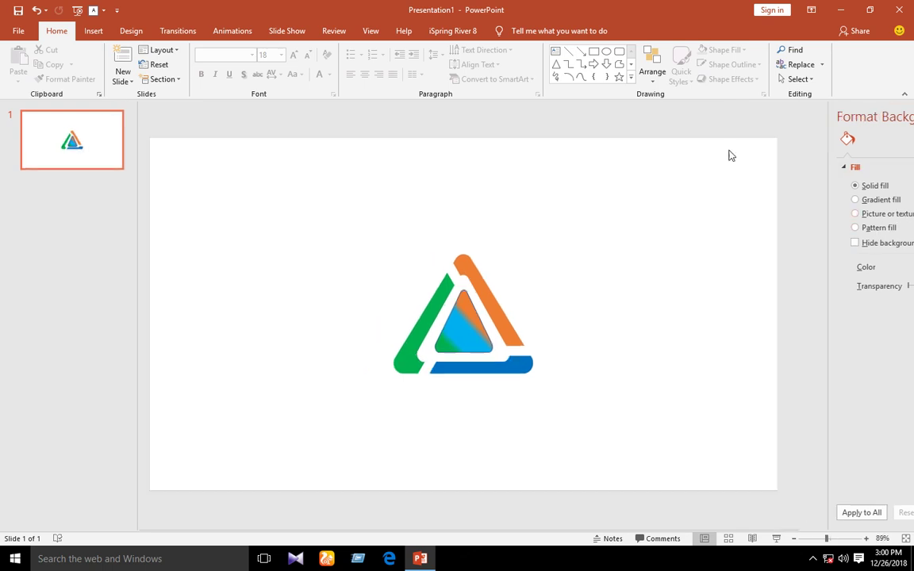
{"action": "left_click", "coordinate": [536, 333]}
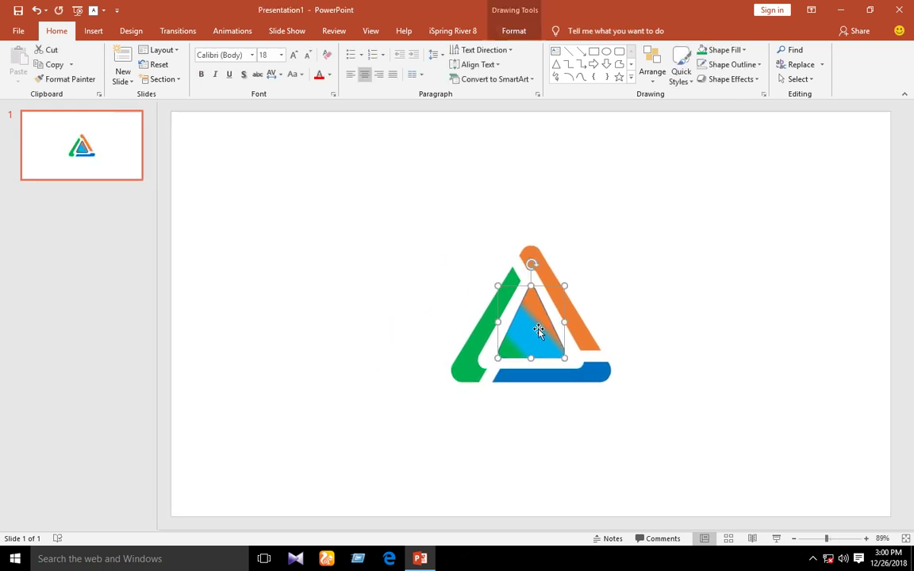
{"action": "left_click", "coordinate": [508, 30]}
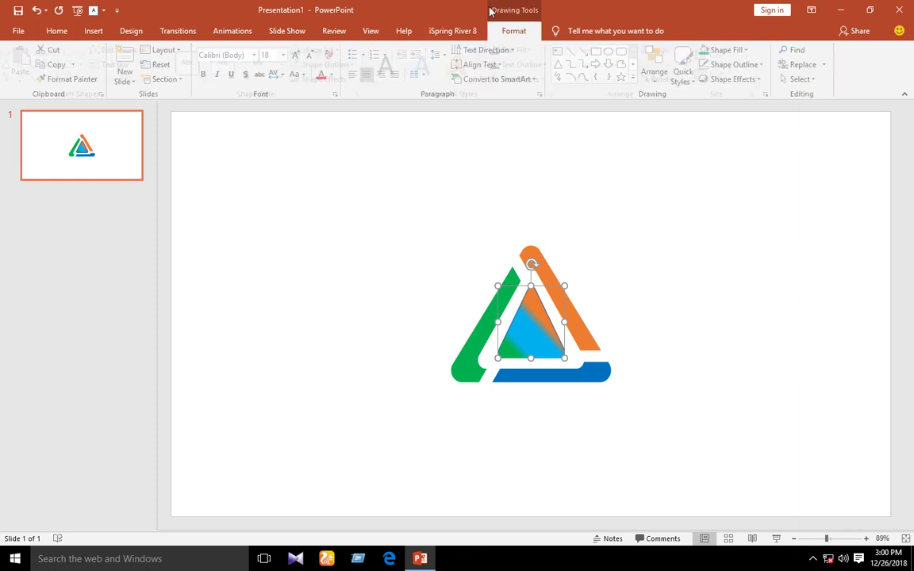
{"action": "left_click", "coordinate": [325, 64]}
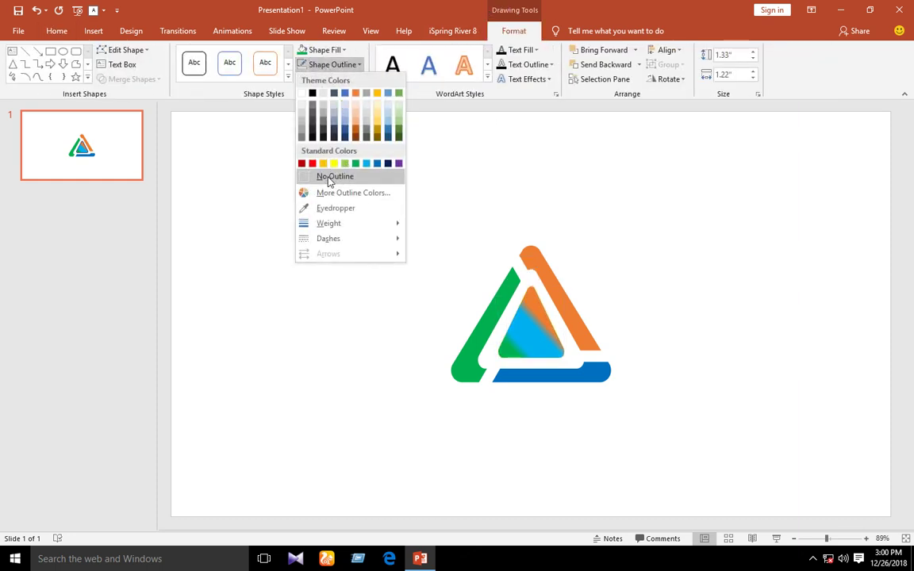
{"action": "left_click", "coordinate": [329, 178]}
{"action": "left_click", "coordinate": [328, 190]}
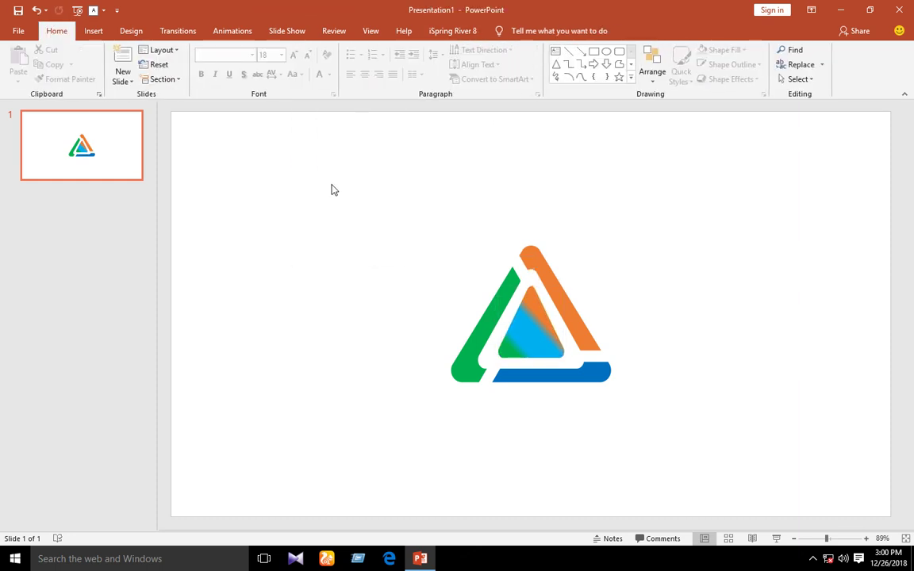
Group all the logo shapes into one object and move it to the slide's left side.
{"action": "left_click_drag", "start_coordinate": [334, 178], "coordinate": [663, 408]}
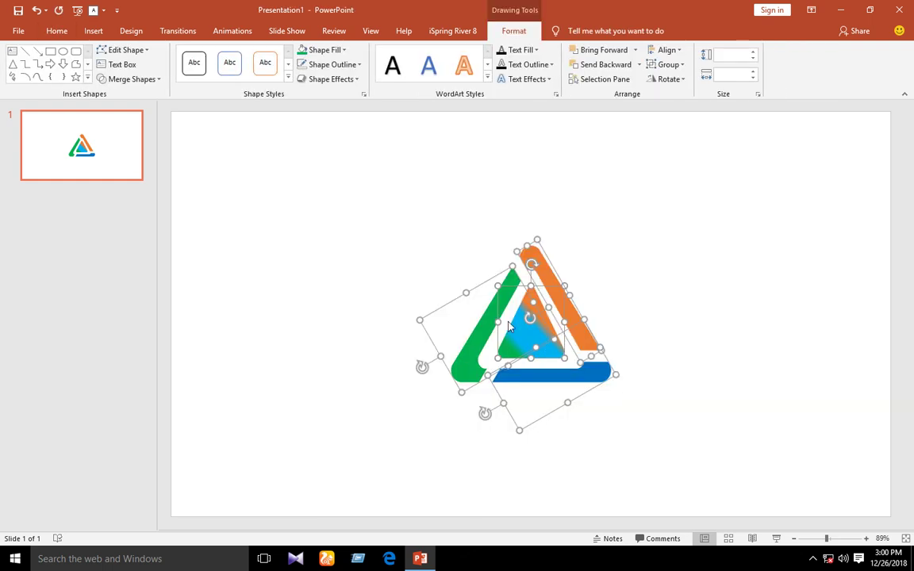
{"action": "right_click", "coordinate": [480, 322]}
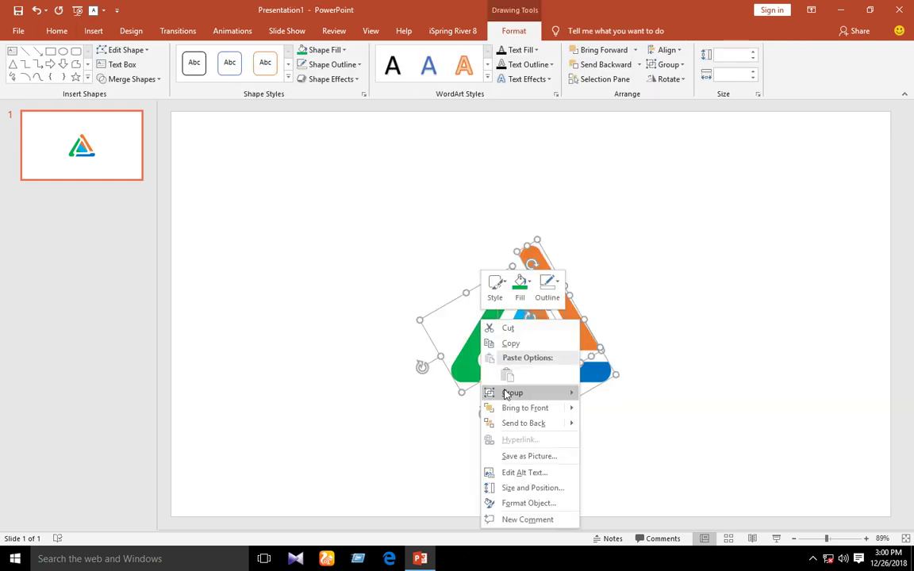
{"action": "left_click", "coordinate": [623, 393]}
{"action": "mouse_move", "coordinate": [552, 340]}
{"action": "left_mouse_down"}
{"action": "mouse_move", "coordinate": [303, 315]}
{"action": "mouse_move", "coordinate": [295, 323]}
{"action": "left_mouse_up"}
{"action": "left_click", "coordinate": [58, 30]}
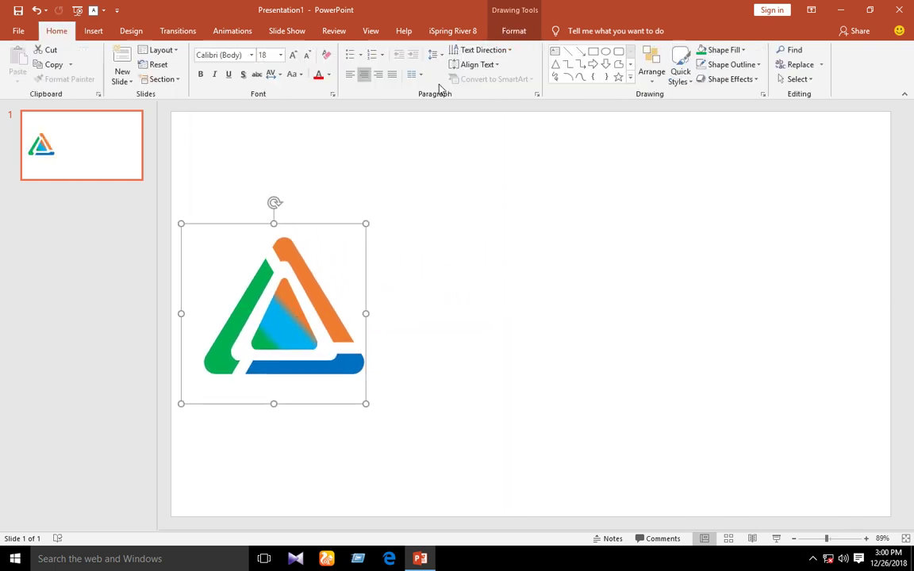
{"action": "left_click", "coordinate": [556, 50]}
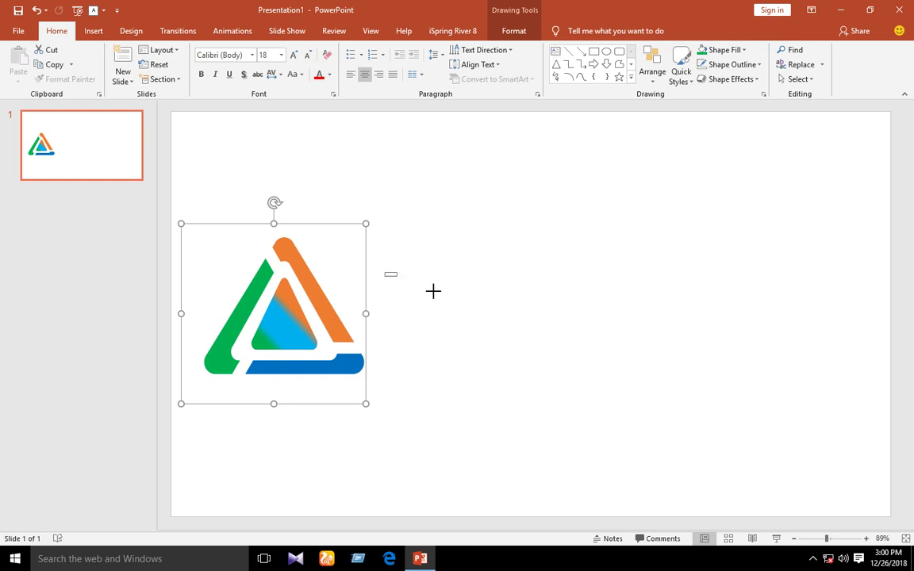
Draw a text box to the right of the logo and raise its font size to 80.
{"action": "left_click_drag", "start_coordinate": [384, 272], "coordinate": [849, 363]}
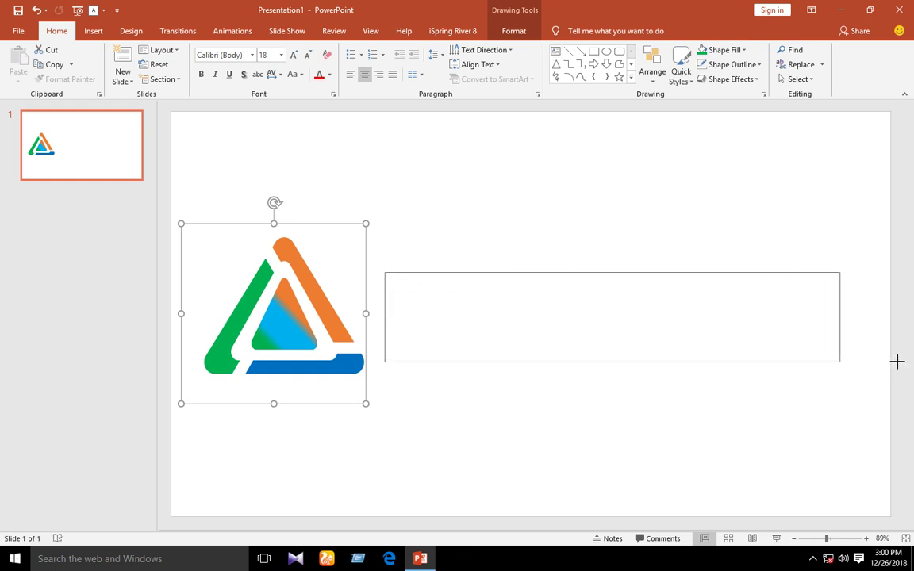
{"action": "left_click", "coordinate": [294, 55]}
{"action": "double_click", "coordinate": [294, 55]}
{"action": "double_click", "coordinate": [293, 55]}
{"action": "double_click", "coordinate": [293, 54]}
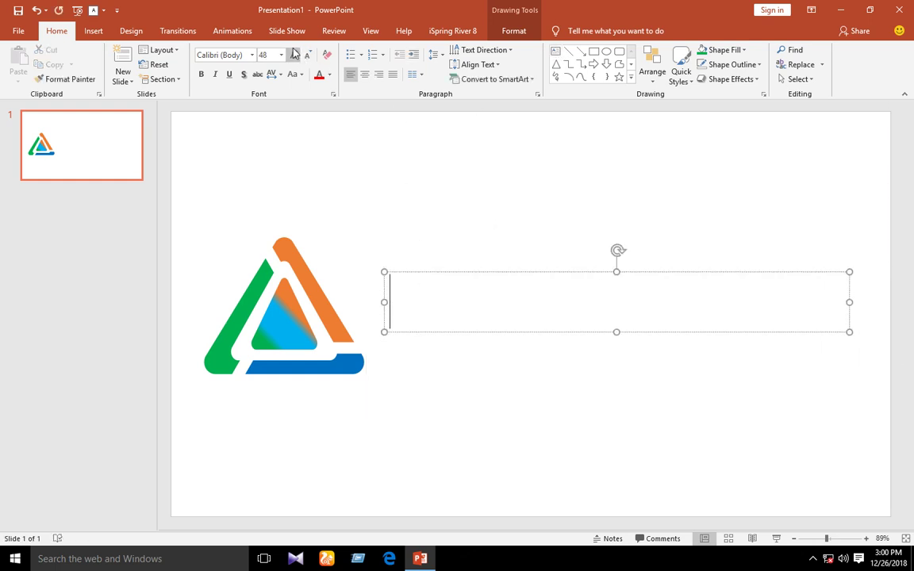
{"action": "double_click", "coordinate": [293, 55]}
{"action": "double_click", "coordinate": [294, 55]}
{"action": "left_click", "coordinate": [294, 54]}
Change the text box font from Calibri to Continuum Light.
{"action": "left_click", "coordinate": [229, 56]}
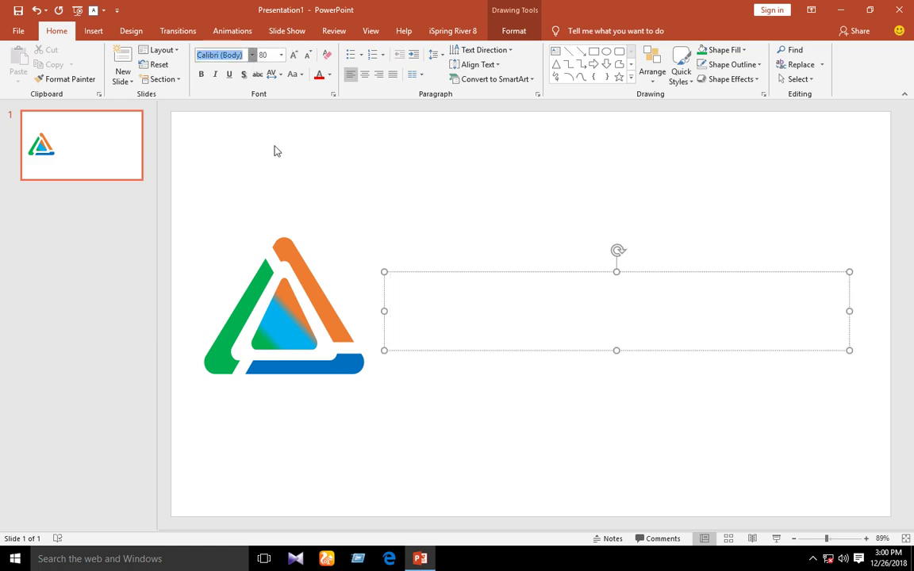
{"action": "left_click", "coordinate": [252, 55]}
{"action": "scroll", "coordinate": [300, 336], "scroll_direction": "down", "scroll_amount": 5}
{"action": "scroll", "coordinate": [300, 336], "scroll_direction": "down", "scroll_amount": 7}
{"action": "scroll", "coordinate": [299, 341], "scroll_direction": "down", "scroll_amount": 7}
{"action": "scroll", "coordinate": [293, 347], "scroll_direction": "down", "scroll_amount": 3}
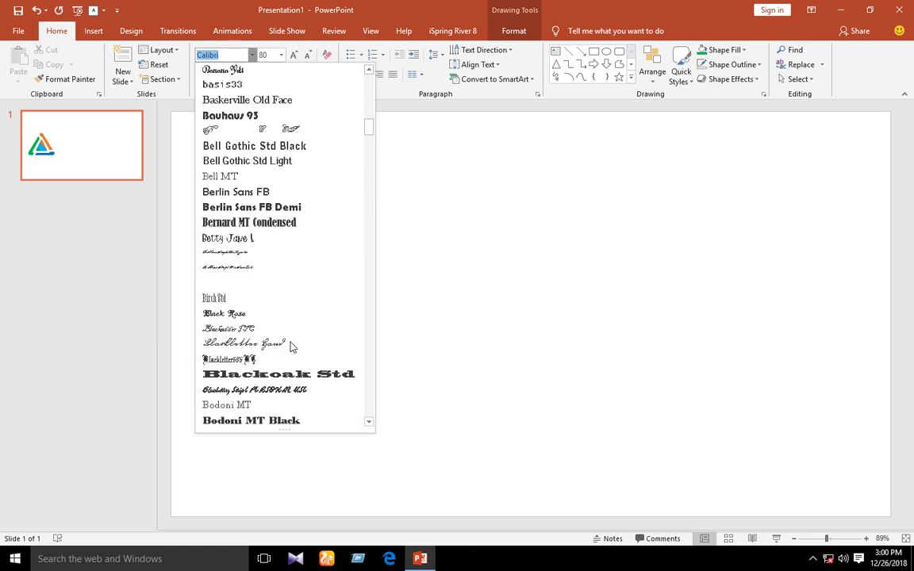
{"action": "scroll", "coordinate": [291, 347], "scroll_direction": "down", "scroll_amount": 5}
{"action": "scroll", "coordinate": [291, 345], "scroll_direction": "down", "scroll_amount": 5}
{"action": "scroll", "coordinate": [289, 344], "scroll_direction": "down", "scroll_amount": 5}
{"action": "scroll", "coordinate": [288, 342], "scroll_direction": "down", "scroll_amount": 3}
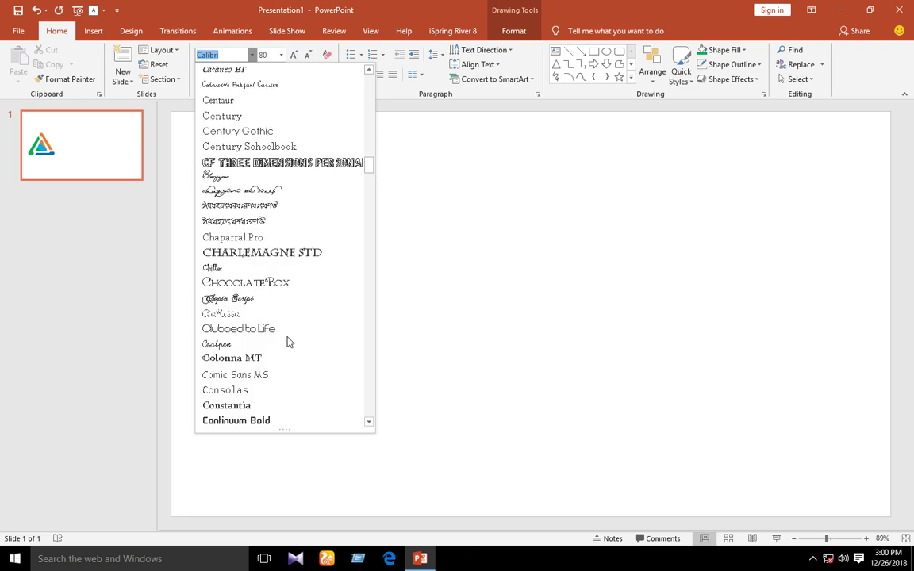
{"action": "scroll", "coordinate": [229, 400], "scroll_direction": "down", "scroll_amount": 1}
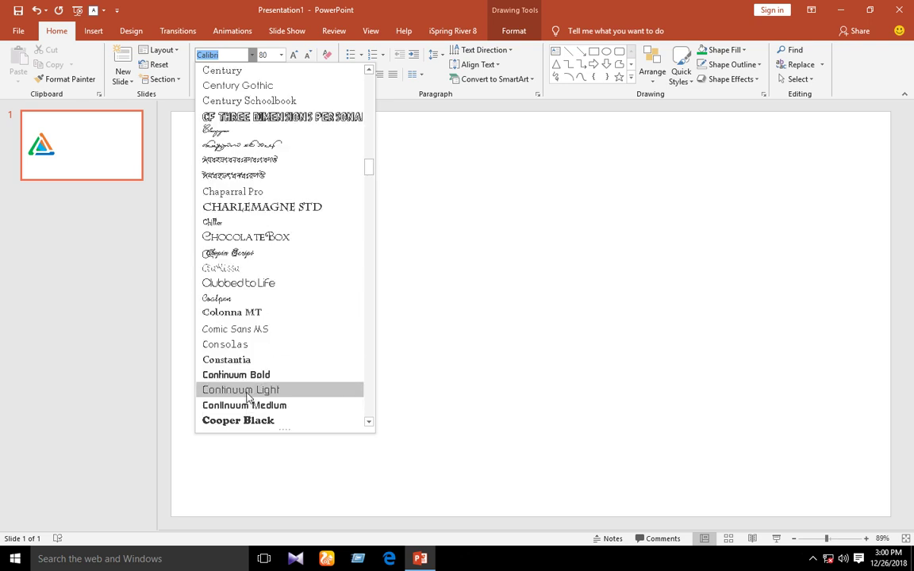
{"action": "left_click", "coordinate": [249, 390]}
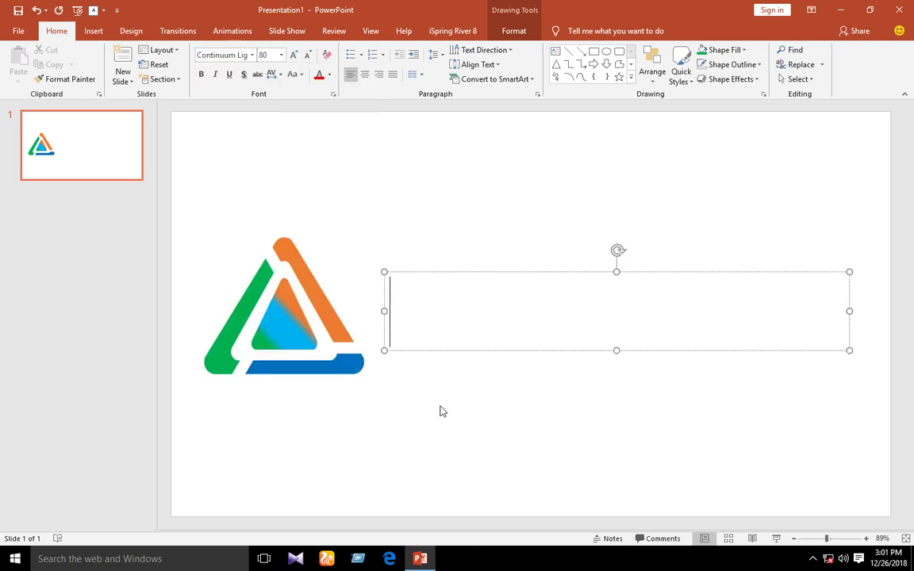
Enter 'POWERPOINT' and 'UNIVERSITY' on separate lines in the text box, then select all the text.
{"action": "type", "text": "POWE"}
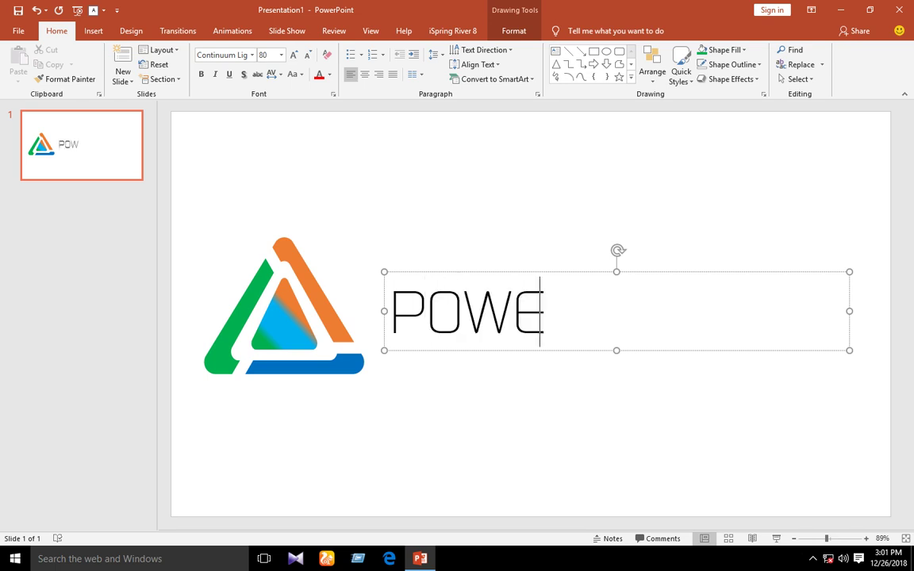
{"action": "type", "text": "RPO"}
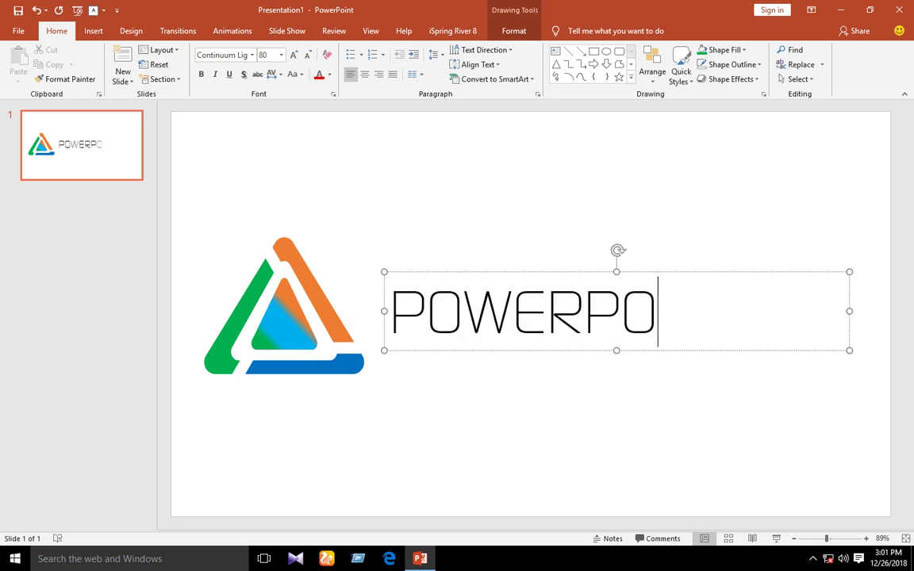
{"action": "type", "text": "INT"}
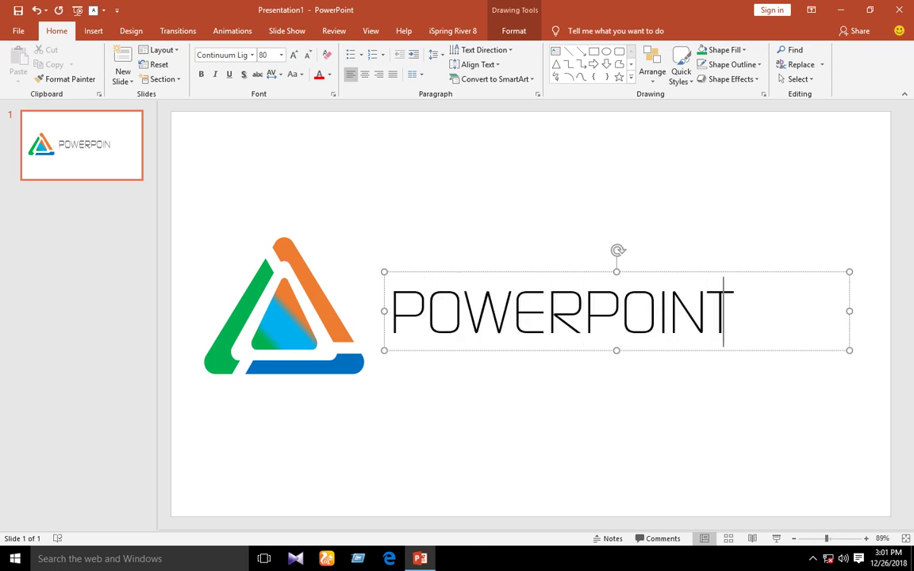
{"action": "key", "text": "Return"}
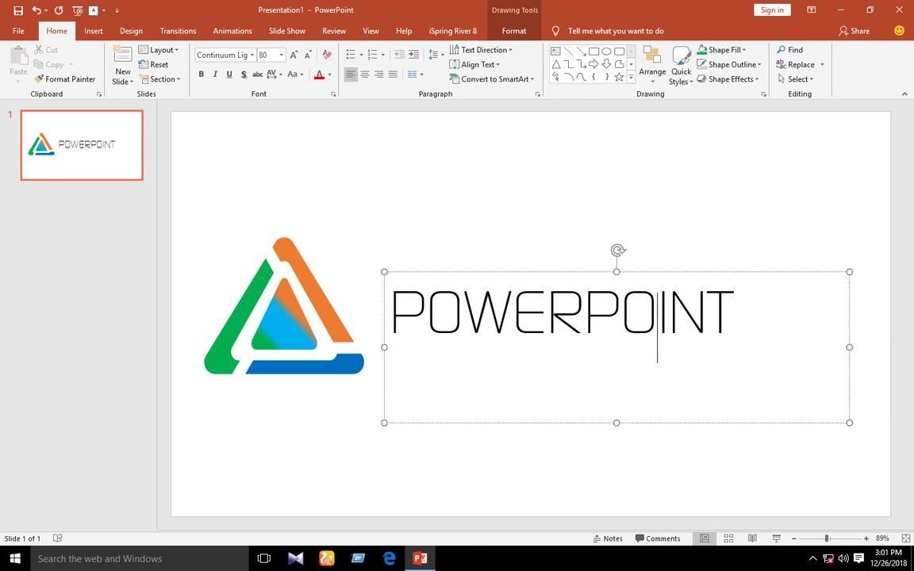
{"action": "type", "text": "UNI"}
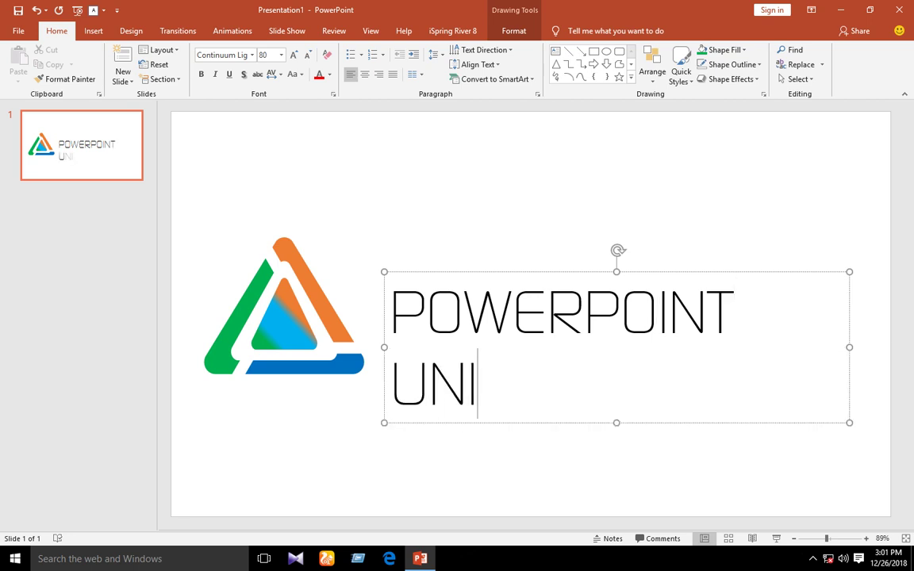
{"action": "type", "text": "VER"}
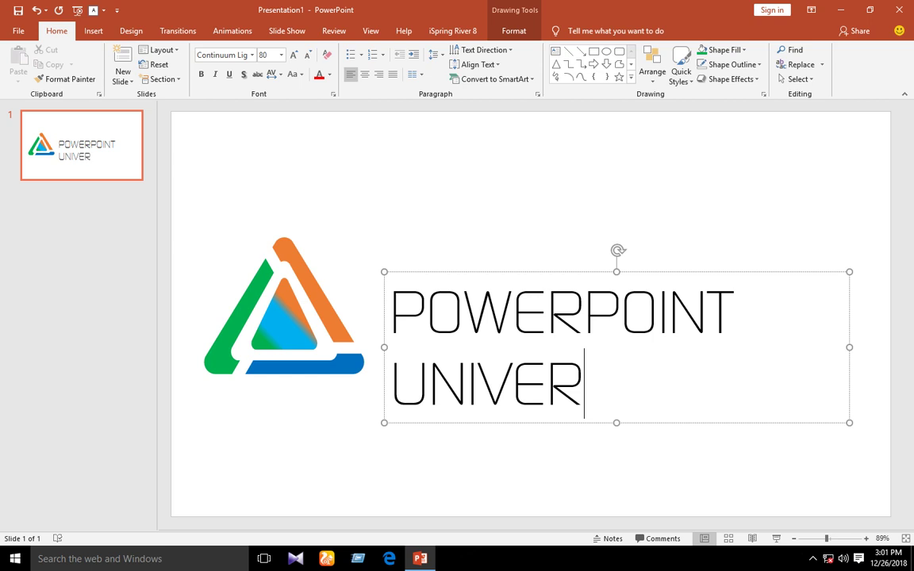
{"action": "type", "text": "SITY"}
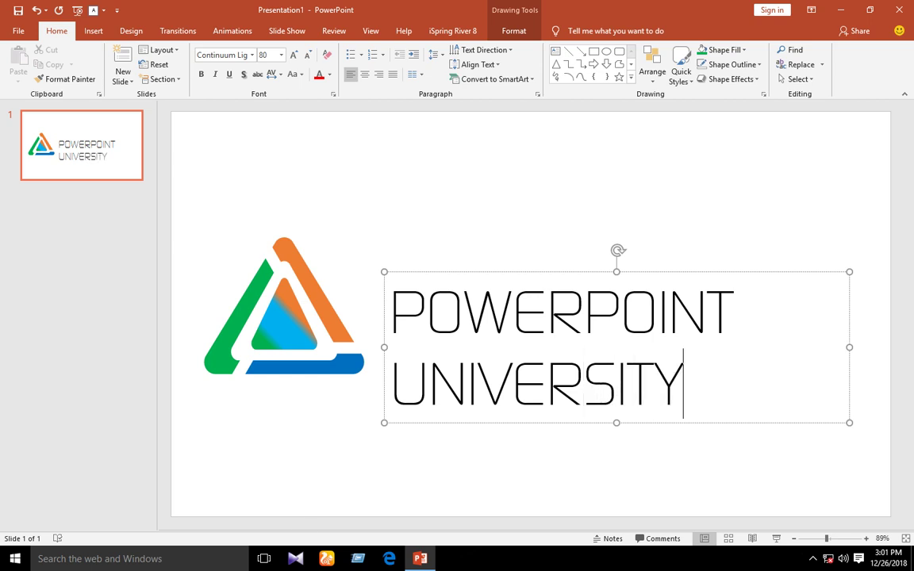
{"action": "key", "text": "ctrl+a"}
Make the title bold, shrink it to 60 pt, centre it, and move the box up beside the logo.
{"action": "left_click", "coordinate": [200, 74]}
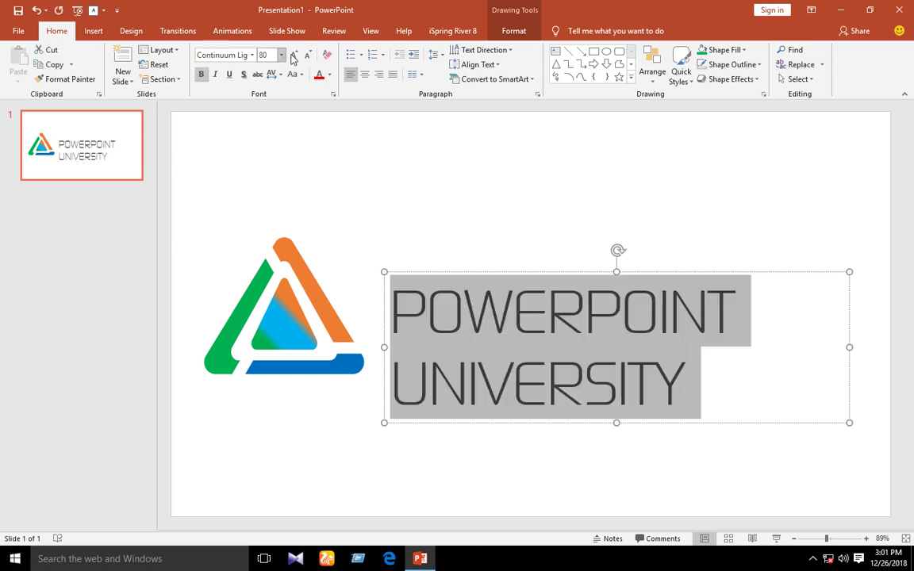
{"action": "left_click", "coordinate": [308, 55]}
{"action": "left_click", "coordinate": [307, 55]}
{"action": "left_click", "coordinate": [307, 55]}
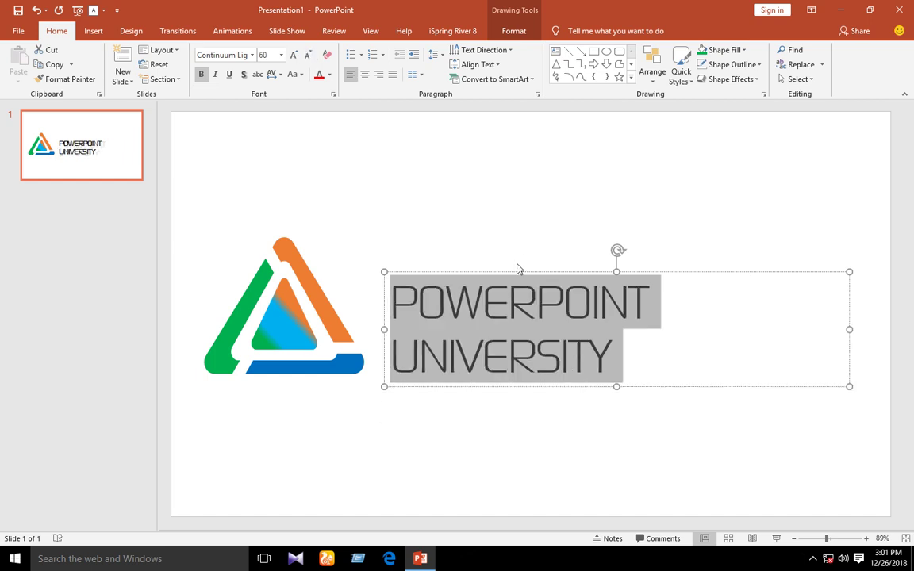
{"action": "left_click", "coordinate": [514, 272]}
{"action": "left_click_drag", "start_coordinate": [514, 272], "coordinate": [515, 256]}
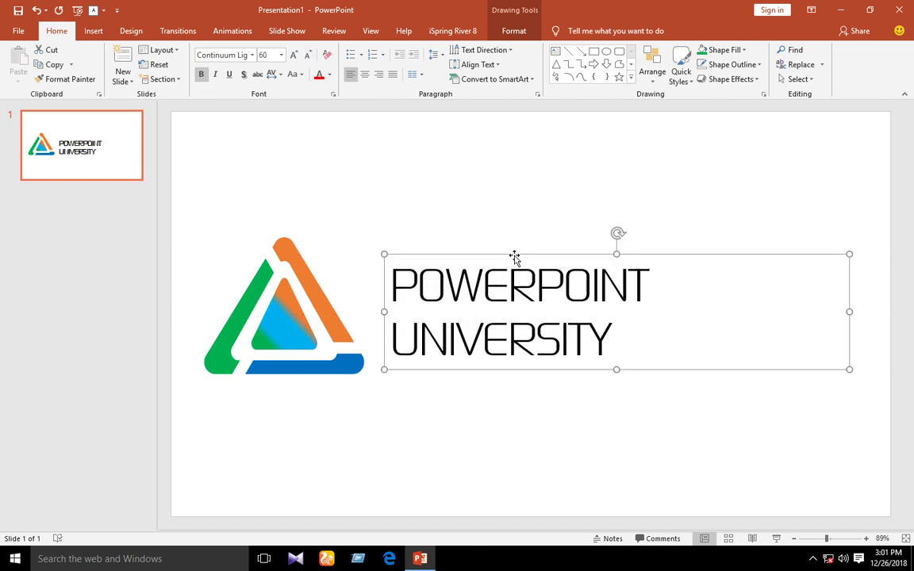
{"action": "left_click", "coordinate": [364, 74]}
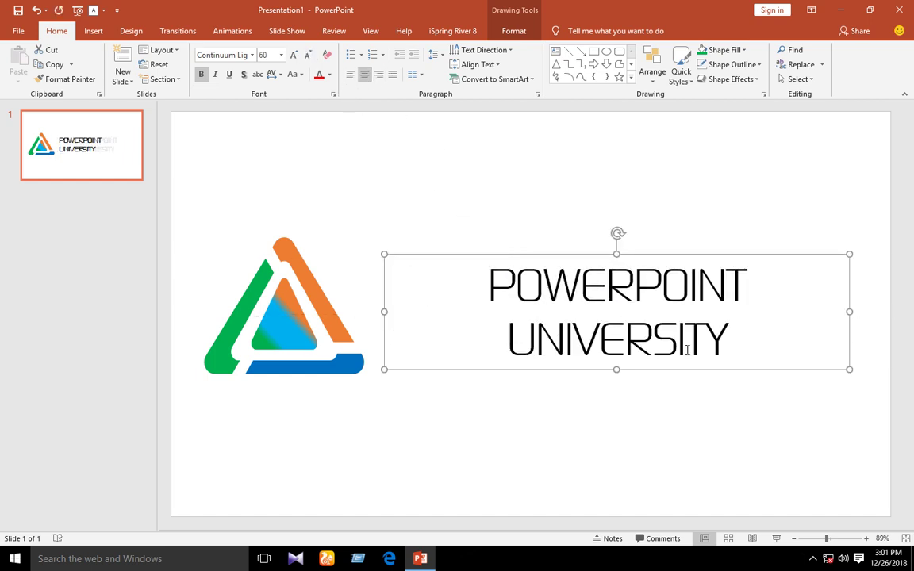
Resize the text box and try joining POWERPOINT and UNIVERSITY onto one line.
{"action": "left_click_drag", "start_coordinate": [849, 311], "coordinate": [712, 299]}
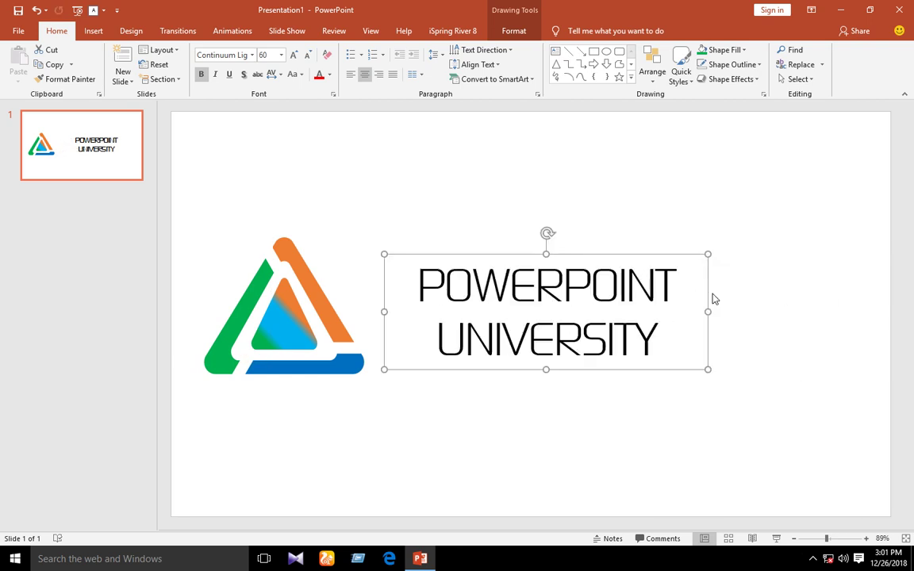
{"action": "left_click_drag", "start_coordinate": [446, 371], "coordinate": [440, 372]}
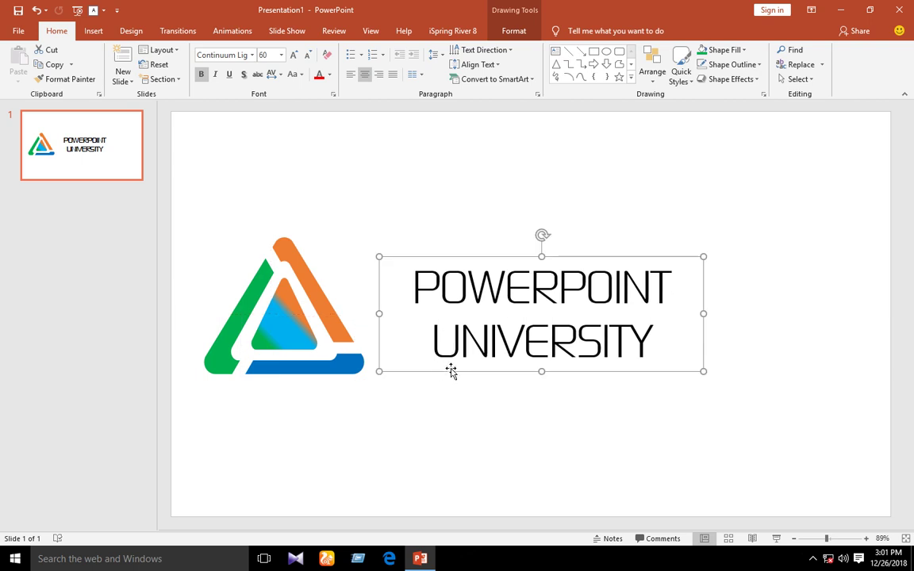
{"action": "left_click", "coordinate": [435, 330]}
{"action": "key", "text": "BackSpace"}
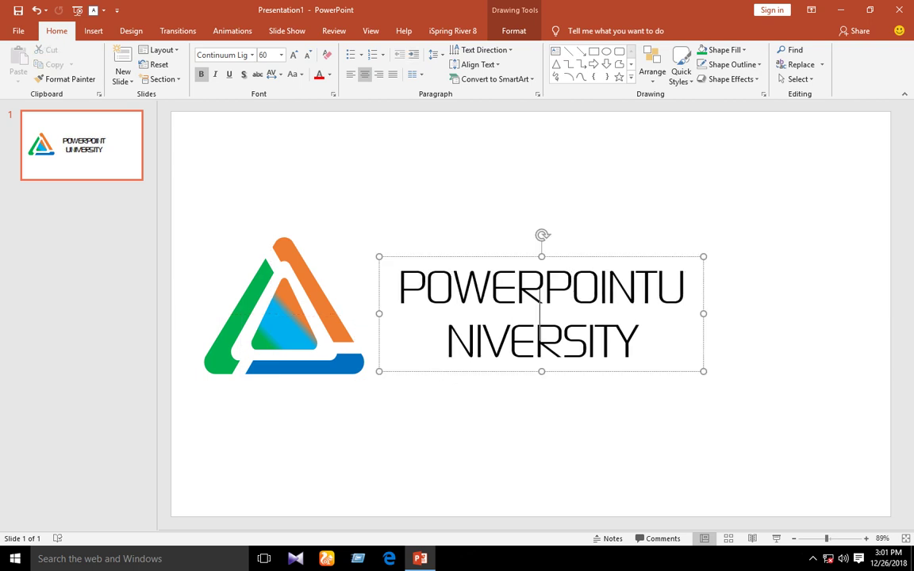
{"action": "key", "text": "Return"}
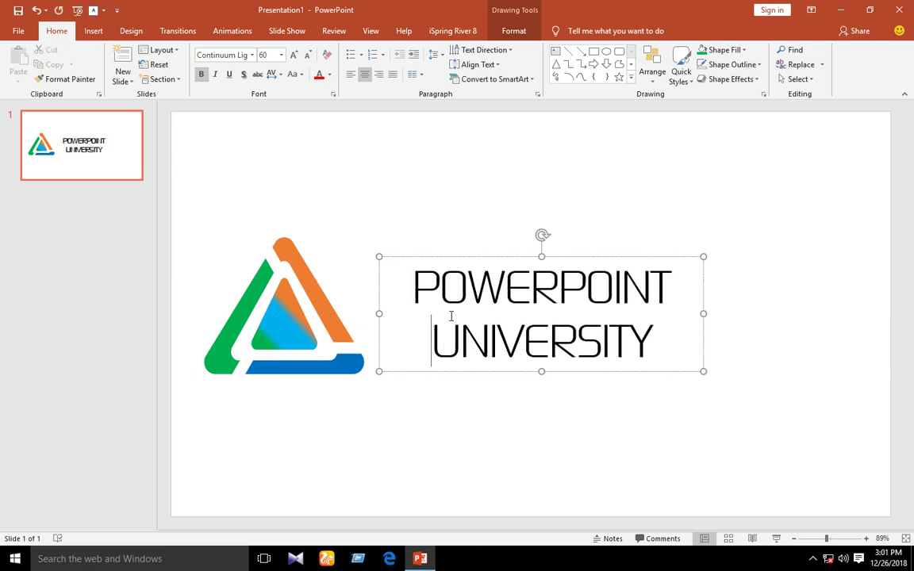
{"action": "left_click_drag", "start_coordinate": [703, 313], "coordinate": [867, 313]}
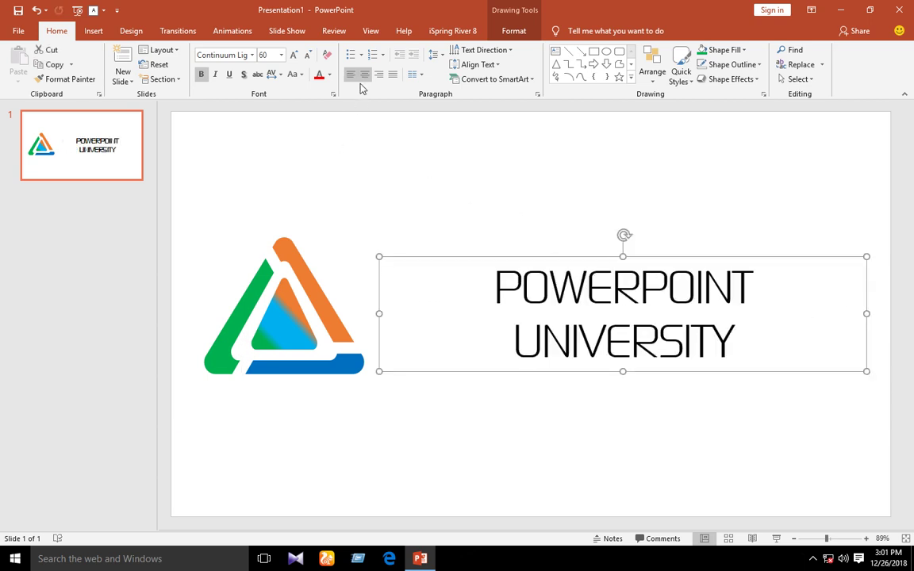
{"action": "left_click", "coordinate": [513, 339]}
{"action": "key", "text": "BackSpace"}
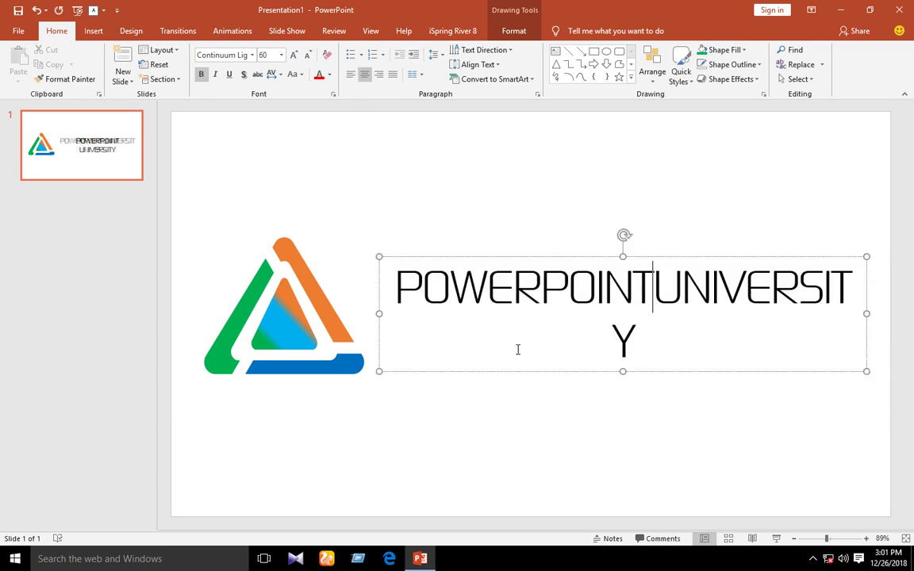
{"action": "key", "text": "ctrl+z"}
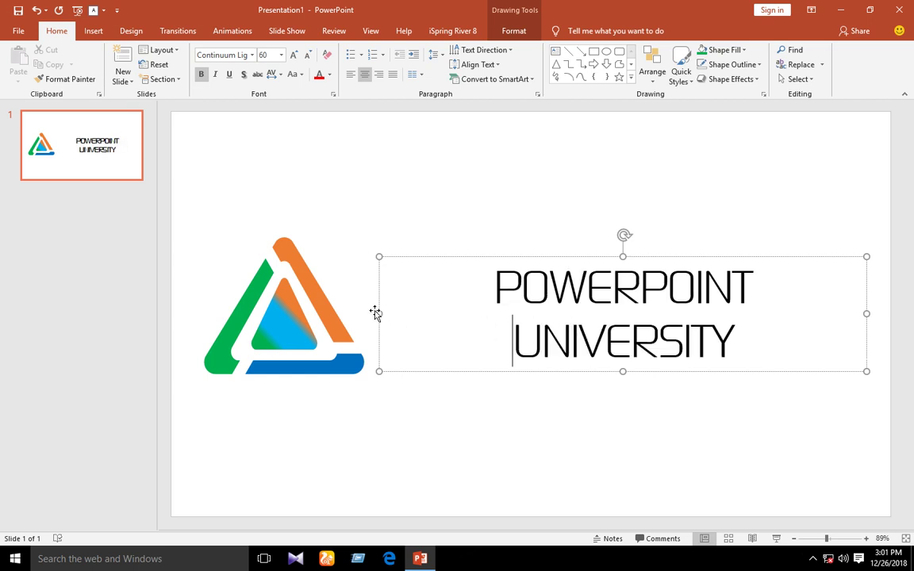
Widen the box so the title fits one line, level it with the logo's middle, and start the slide show.
{"action": "left_click", "coordinate": [380, 312]}
{"action": "left_click_drag", "start_coordinate": [379, 313], "coordinate": [326, 309]}
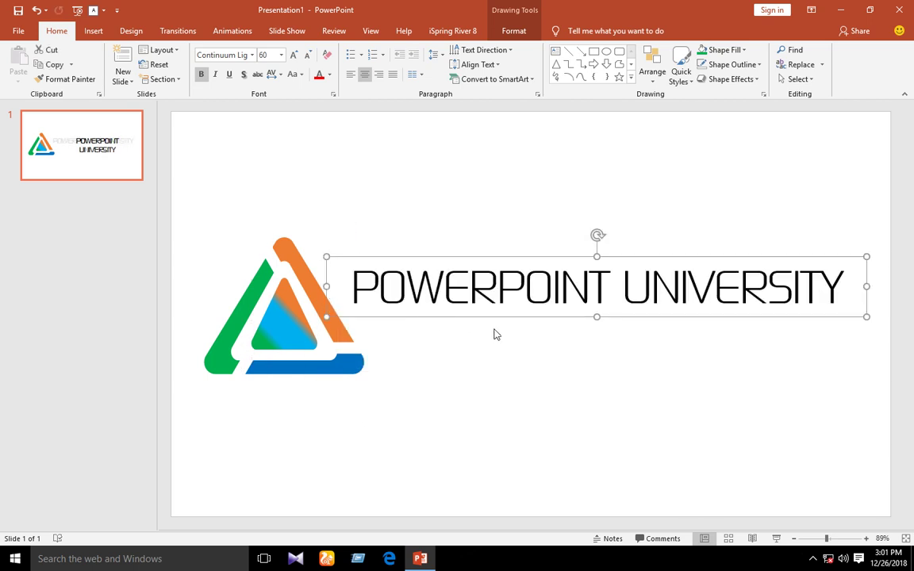
{"action": "left_click_drag", "start_coordinate": [494, 316], "coordinate": [510, 347]}
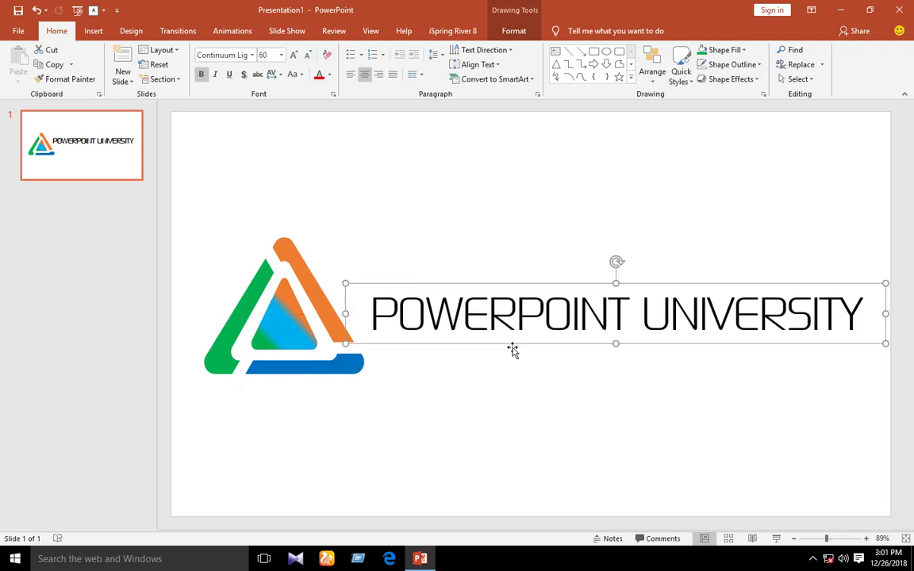
{"action": "left_click", "coordinate": [576, 407]}
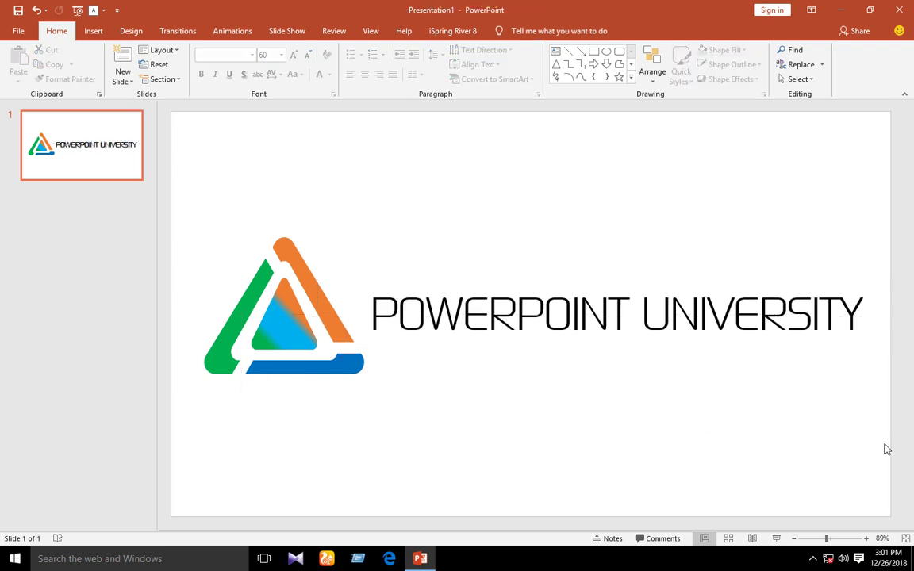
{"action": "left_click", "coordinate": [775, 538]}
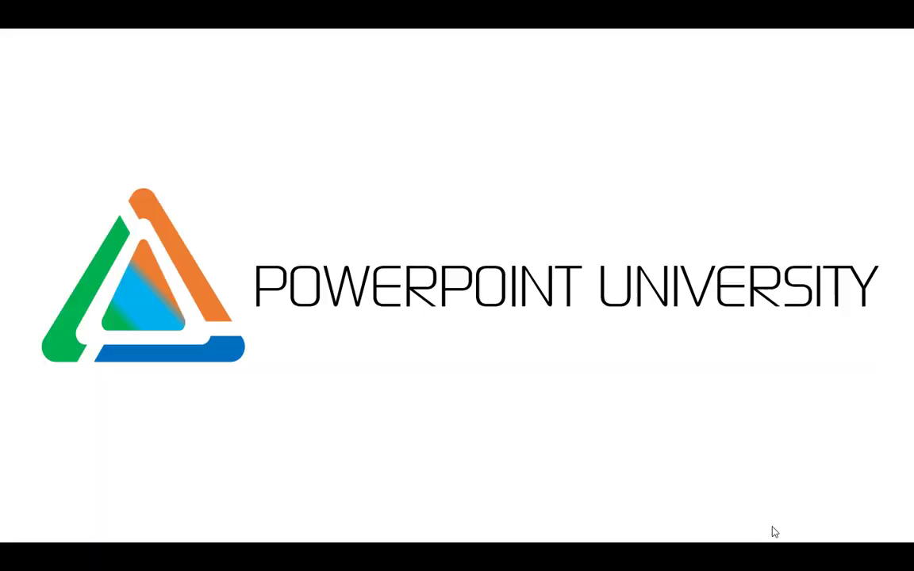